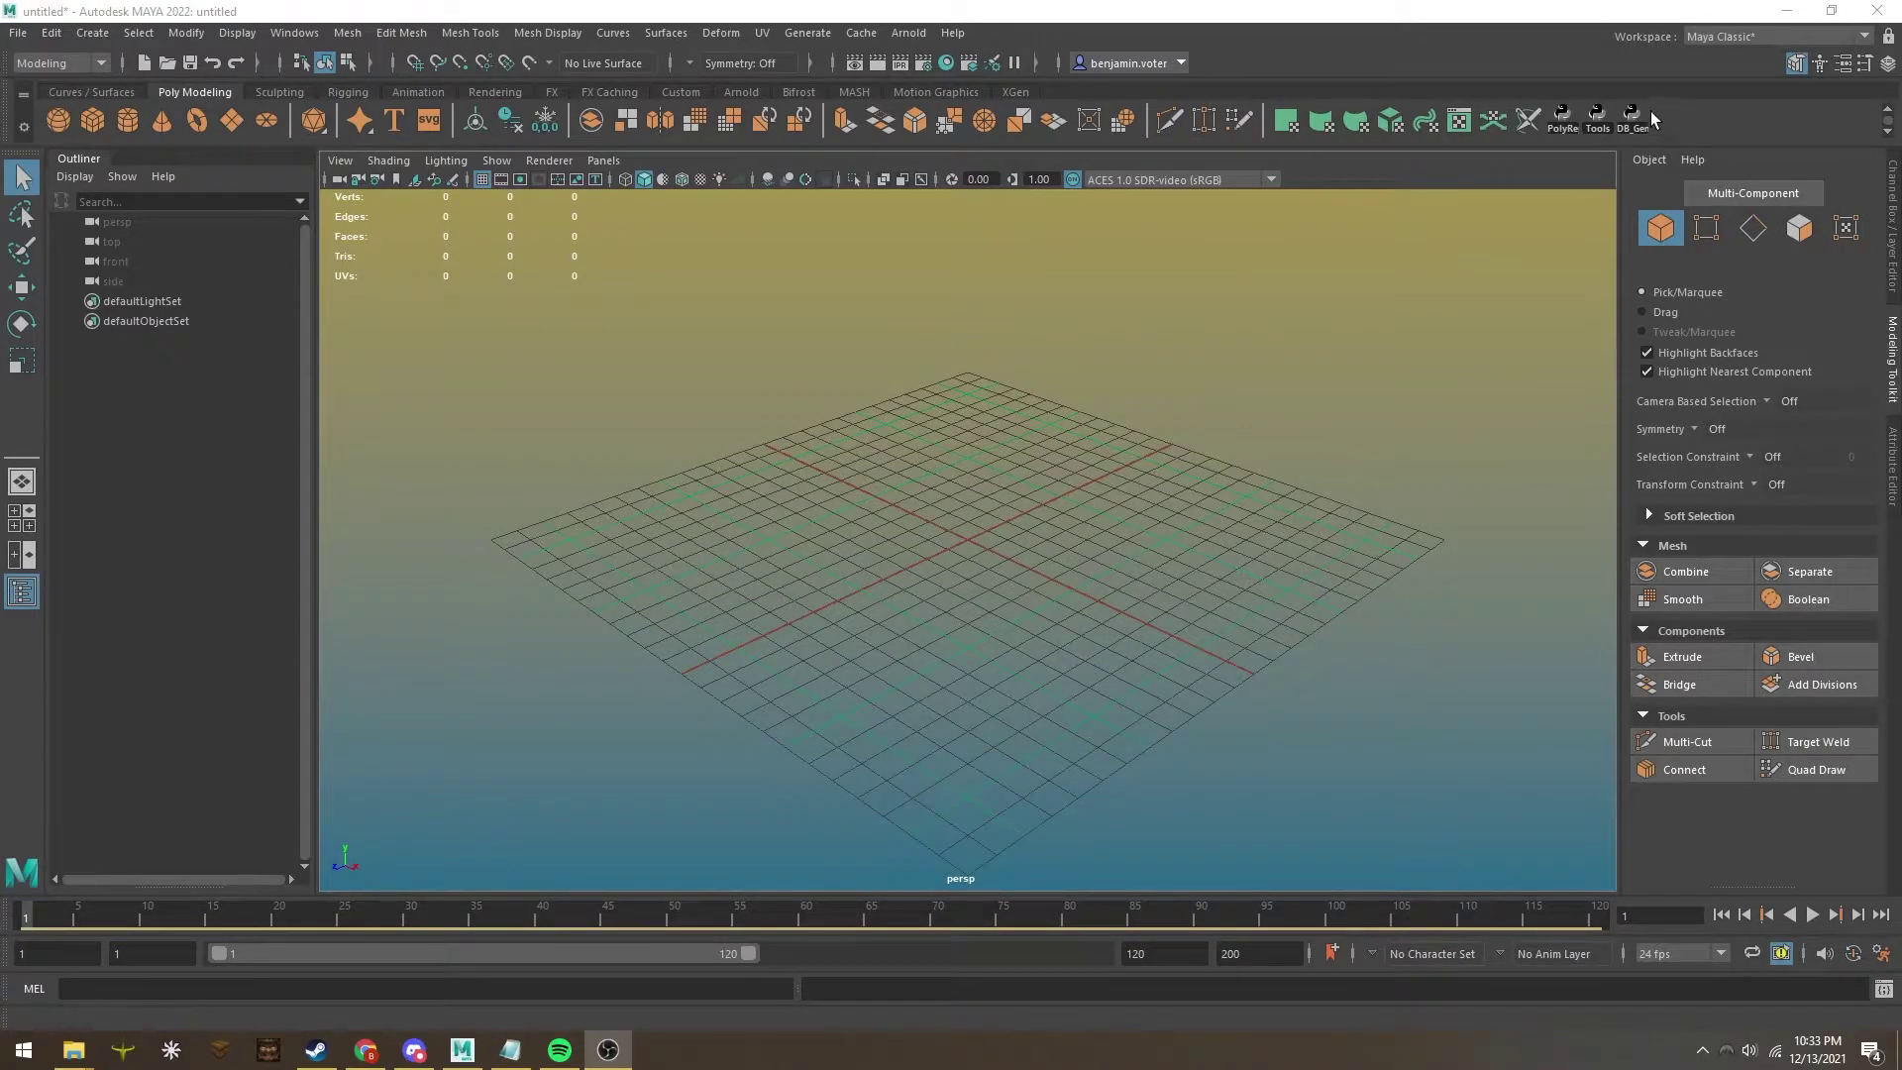
# Launch the Debris Generator tool, select the gravityField object in the scene, and clear the selection.
pyautogui.click(1636, 112)
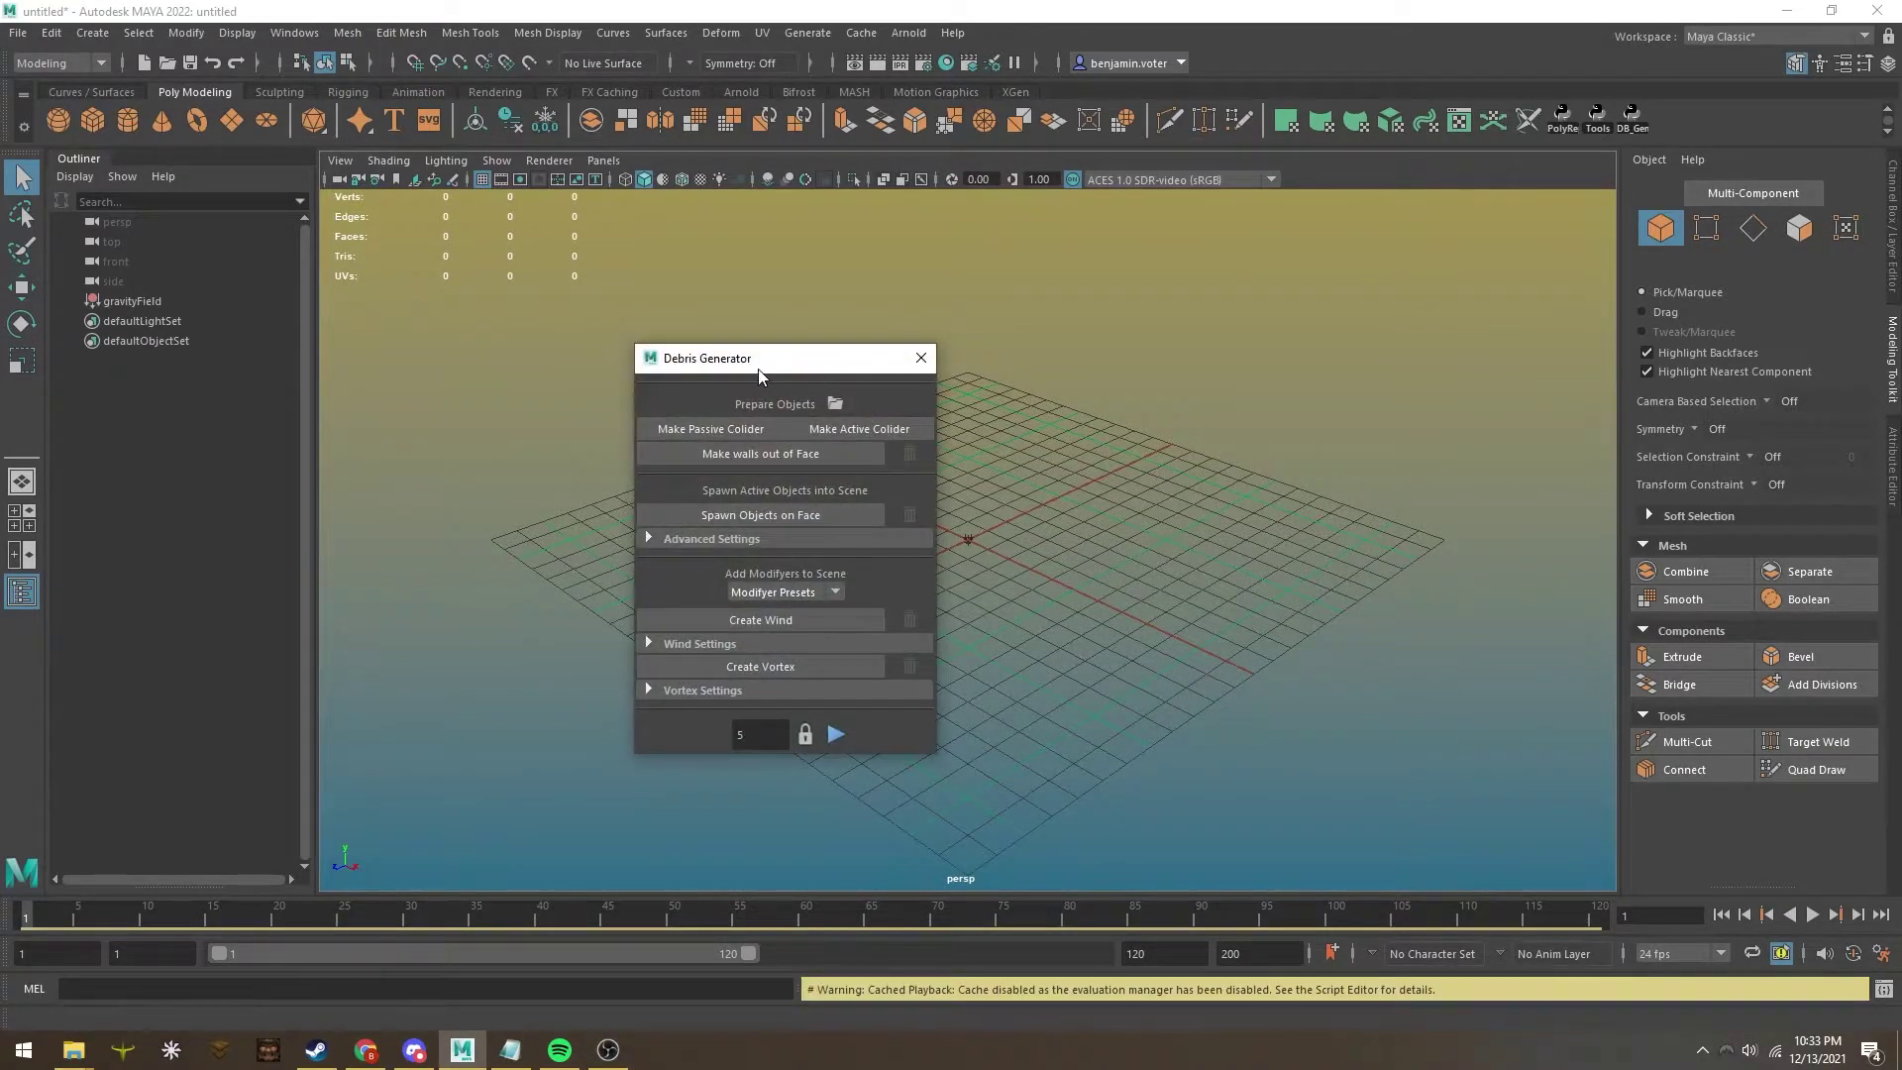
pyautogui.moveTo(760, 368); pyautogui.dragTo(1222, 338)
pyautogui.click(173, 301)
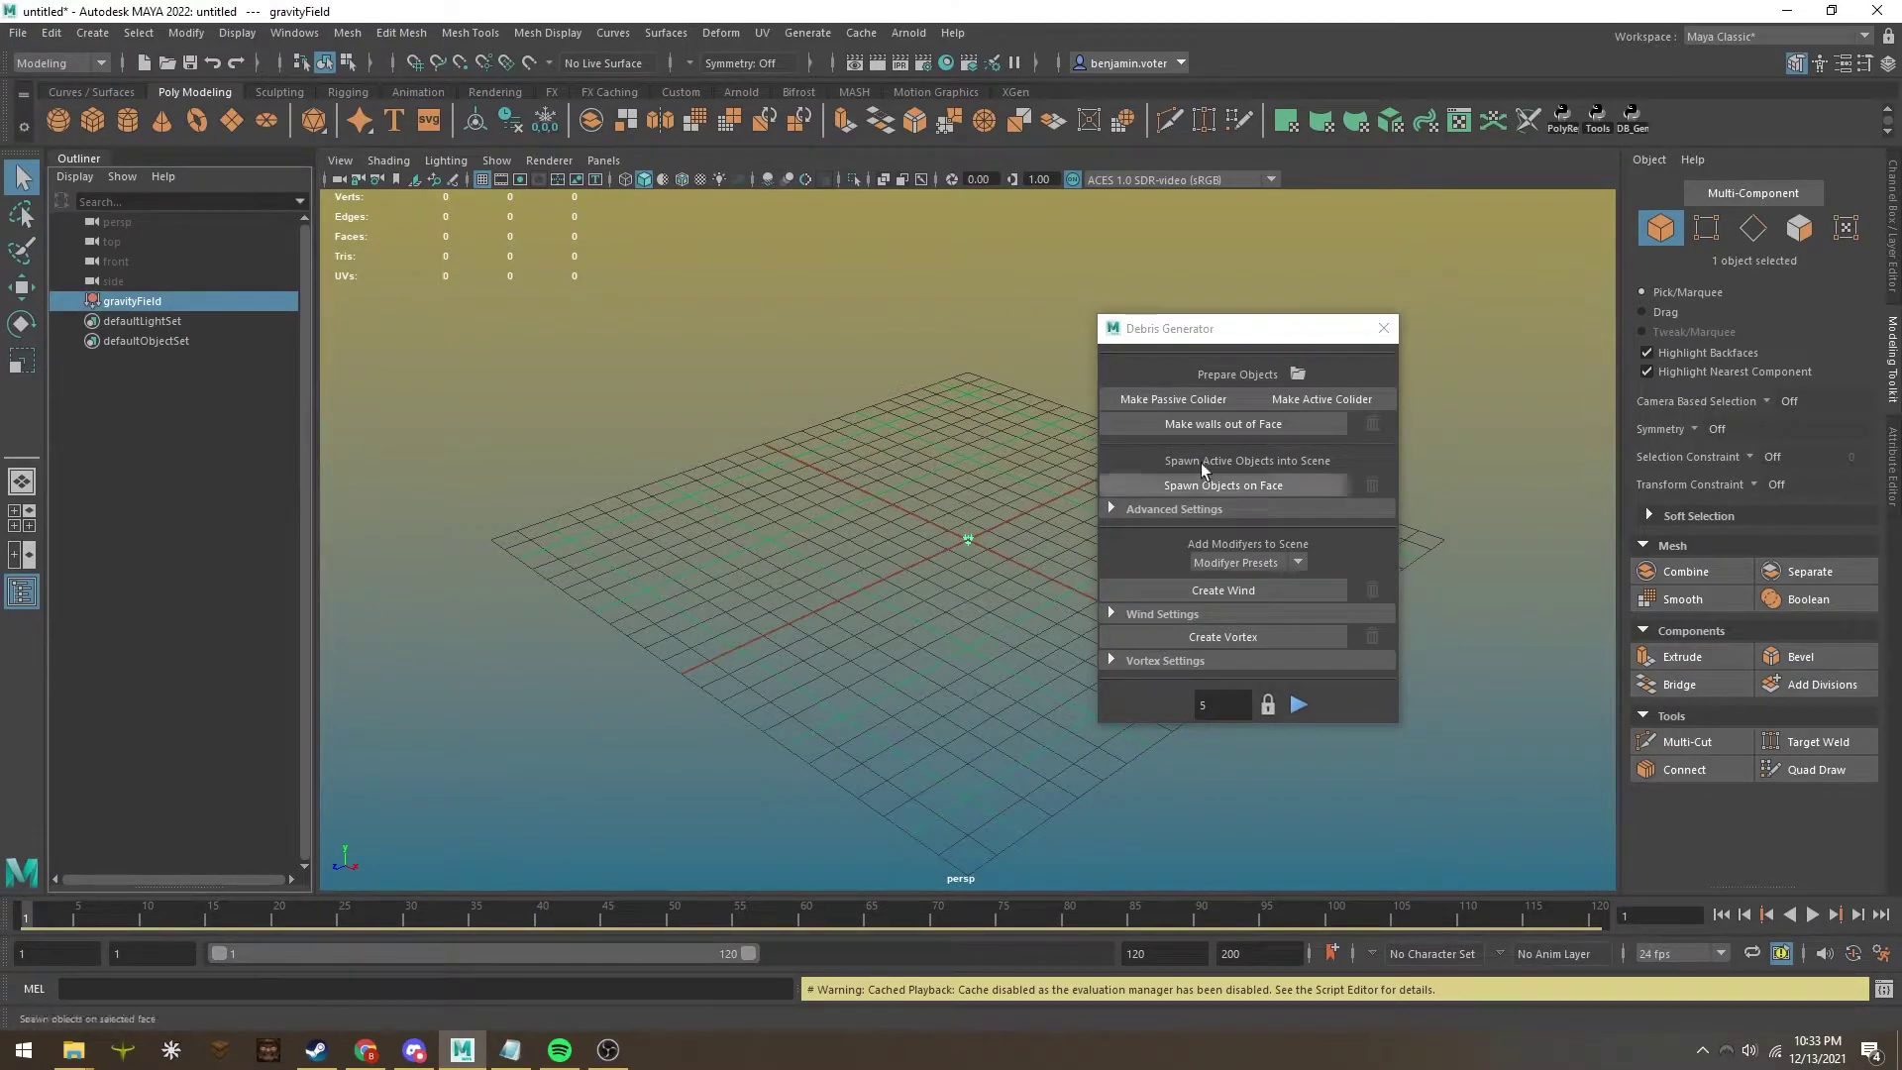
pyautogui.click(929, 418)
pyautogui.moveTo(1243, 329); pyautogui.dragTo(1090, 311)
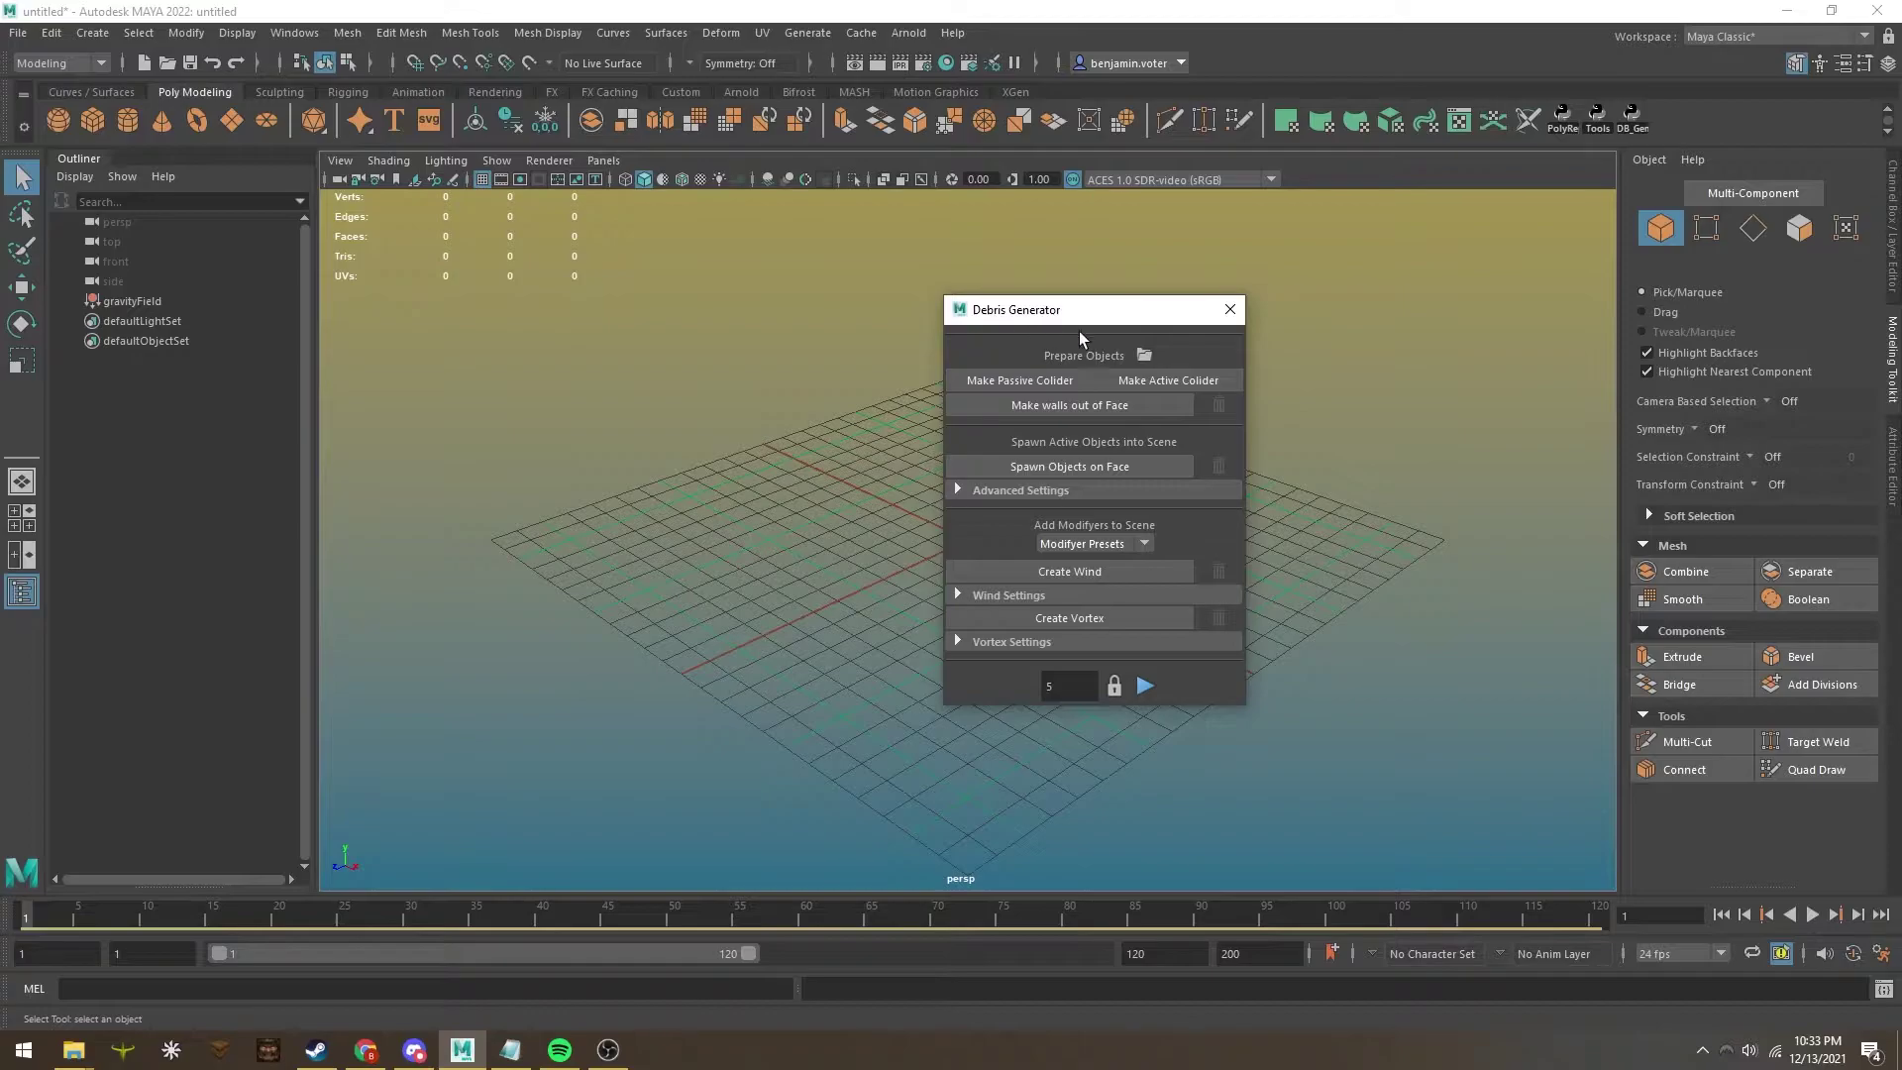
# Open the default project's assets folder from the Debris Generator and move the four rock files from the desktop into it.
pyautogui.click(1144, 355)
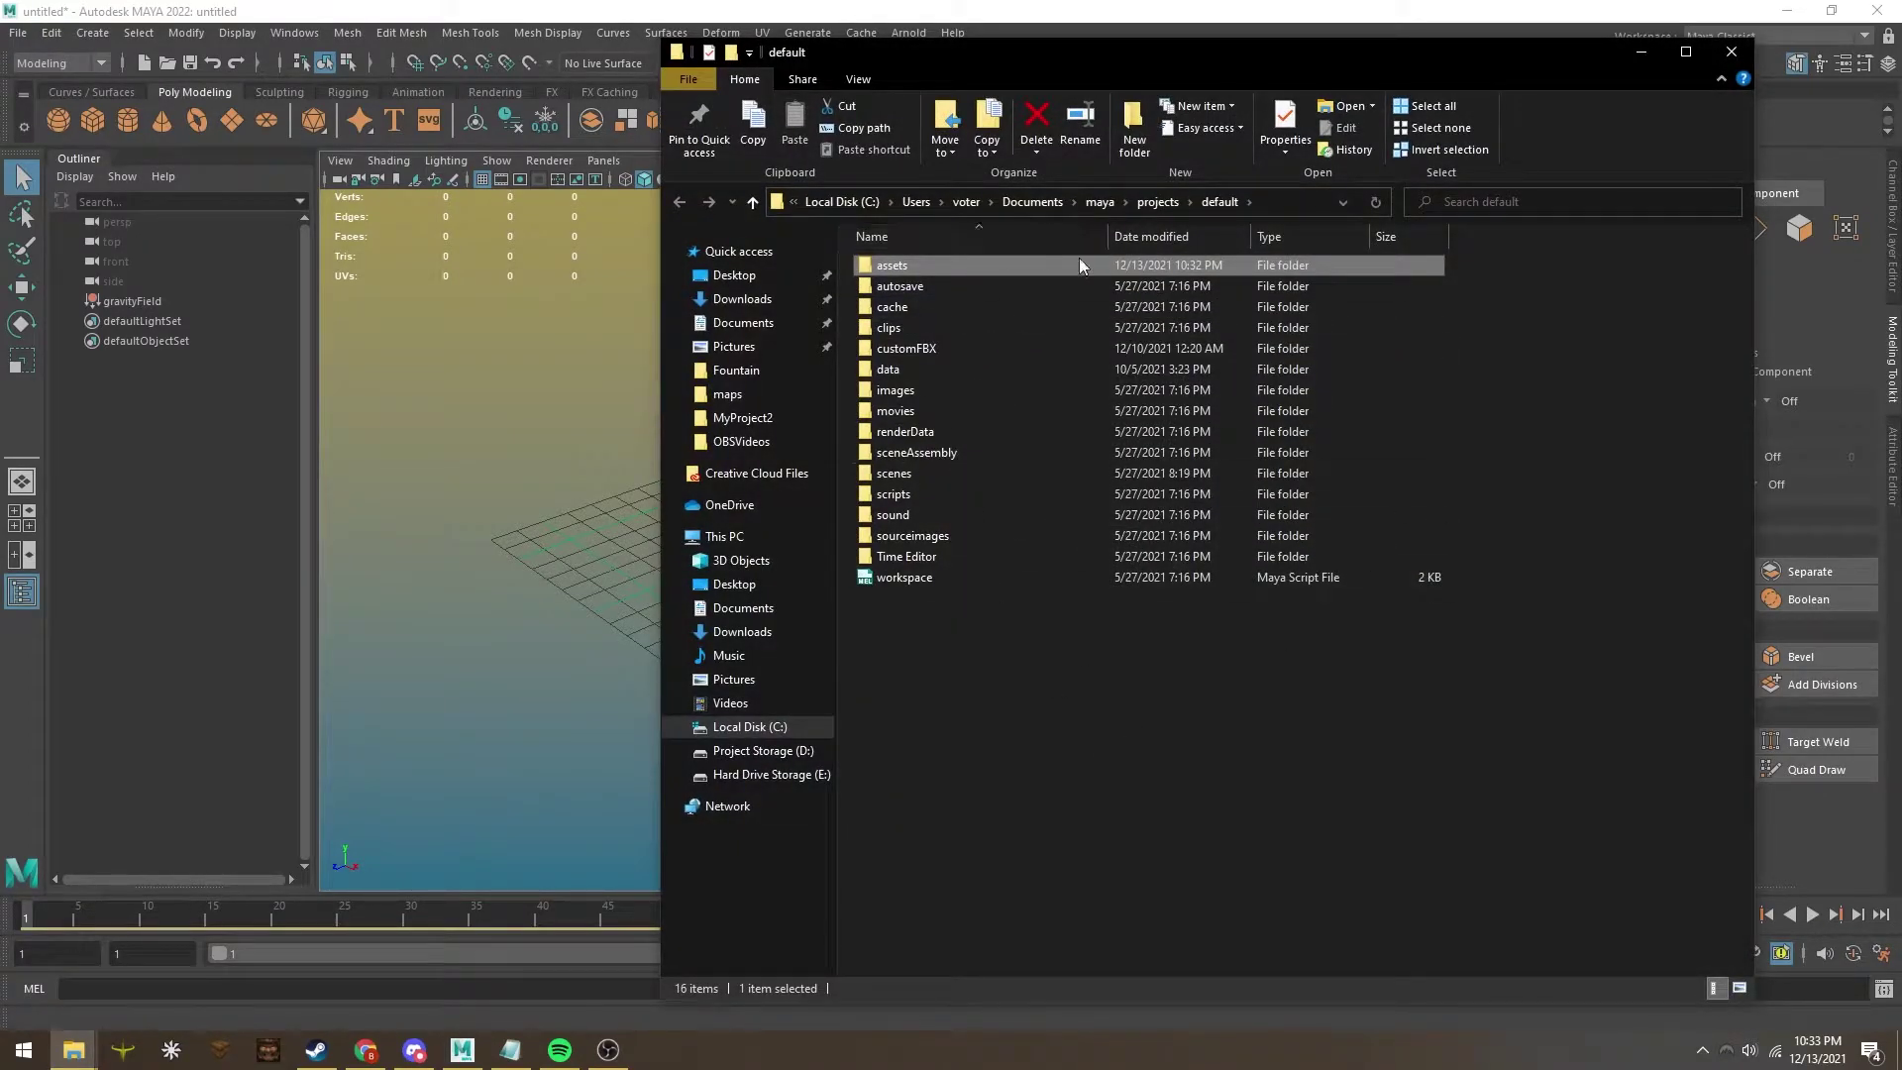
pyautogui.doubleClick(989, 266)
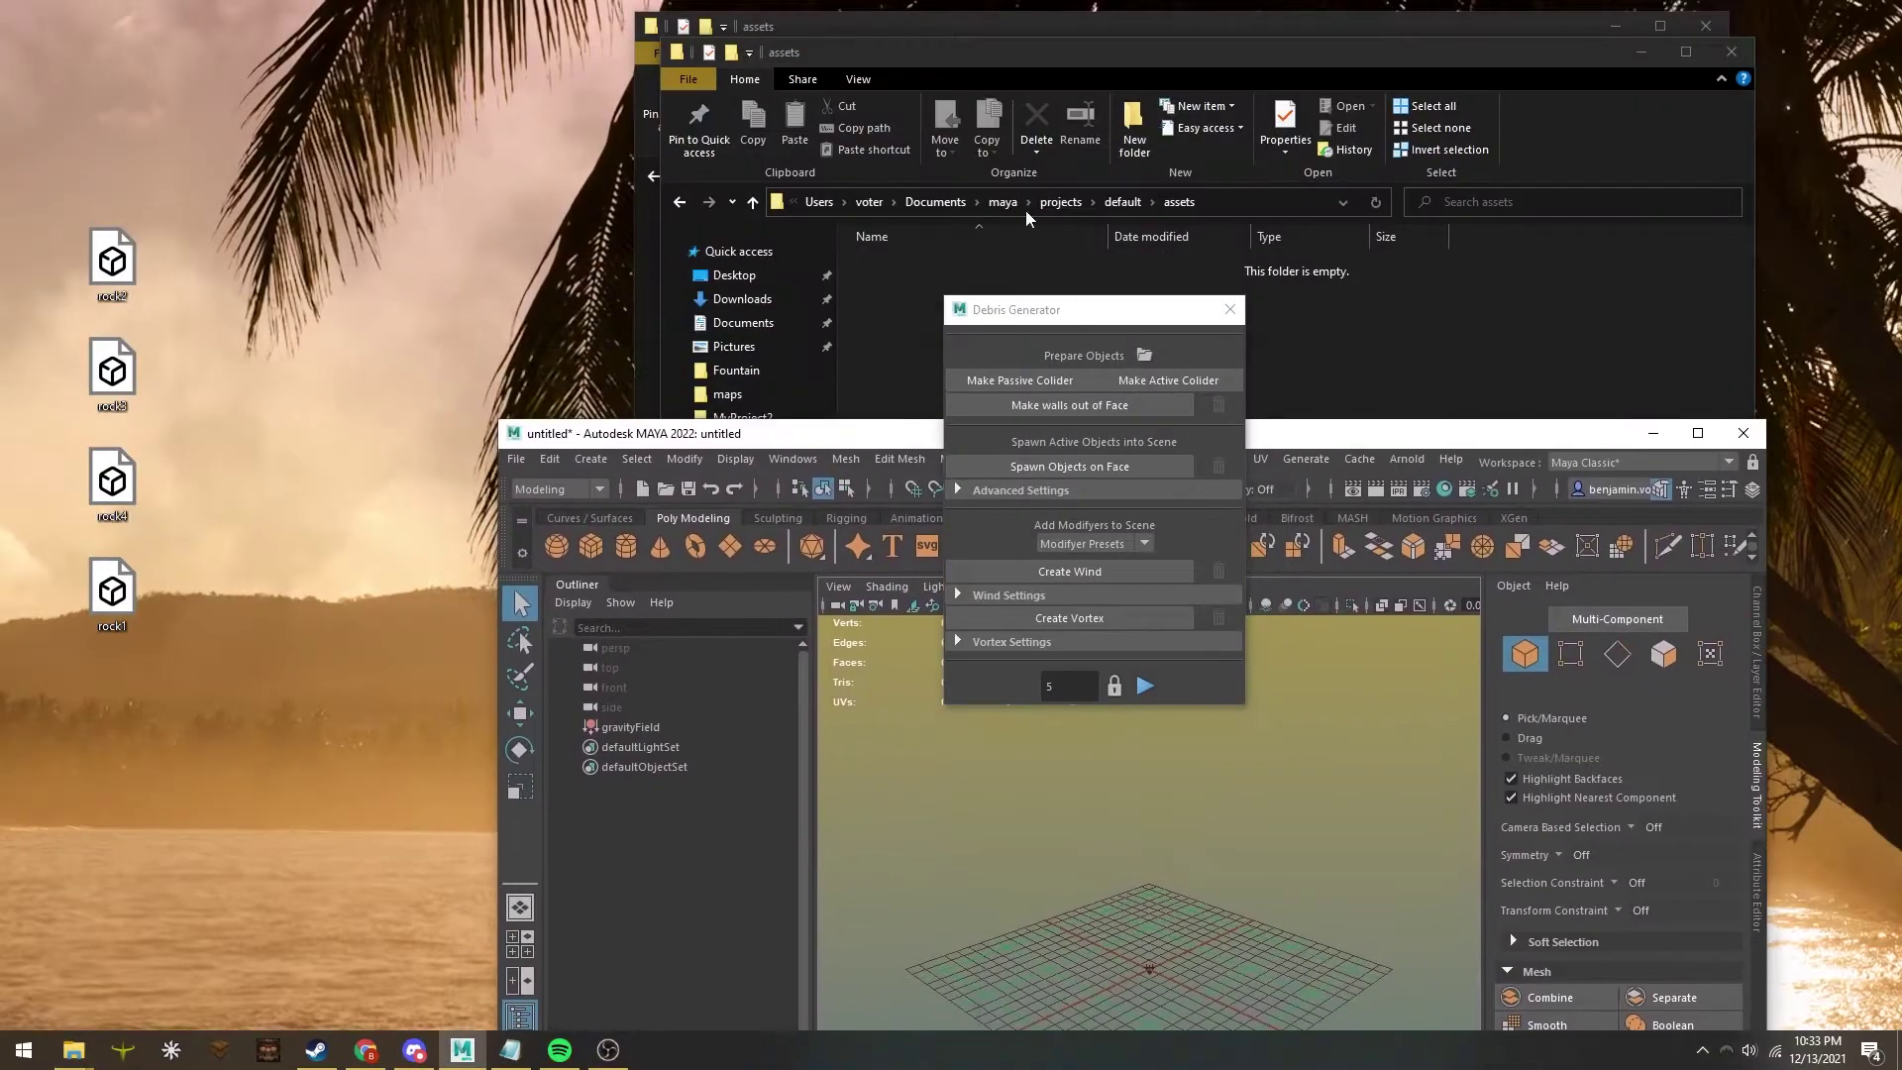
pyautogui.click(1005, 57)
pyautogui.moveTo(229, 683); pyautogui.dragTo(1129, 327)
pyautogui.click(942, 403)
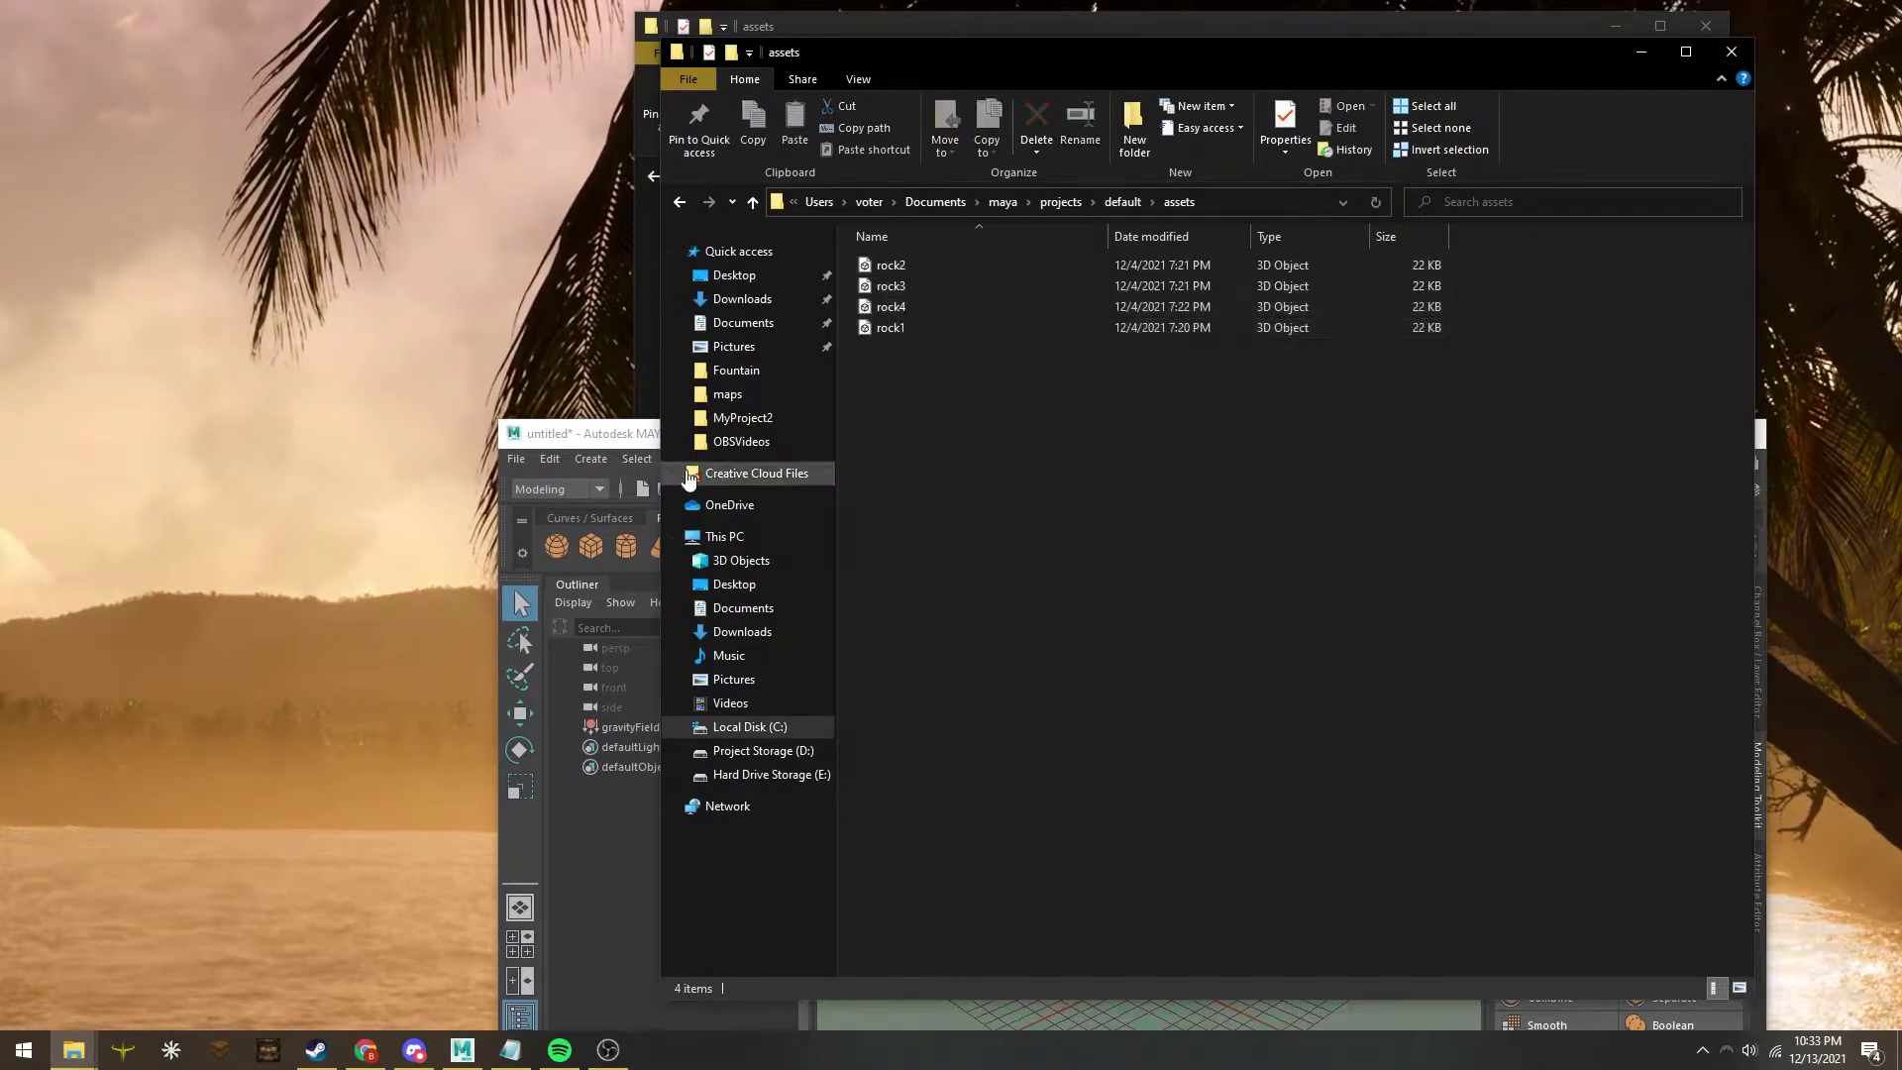
# Switch back to Maya at full-screen size and place the Debris Generator window beside the middle of the grid.
pyautogui.click(585, 433)
pyautogui.doubleClick(585, 433)
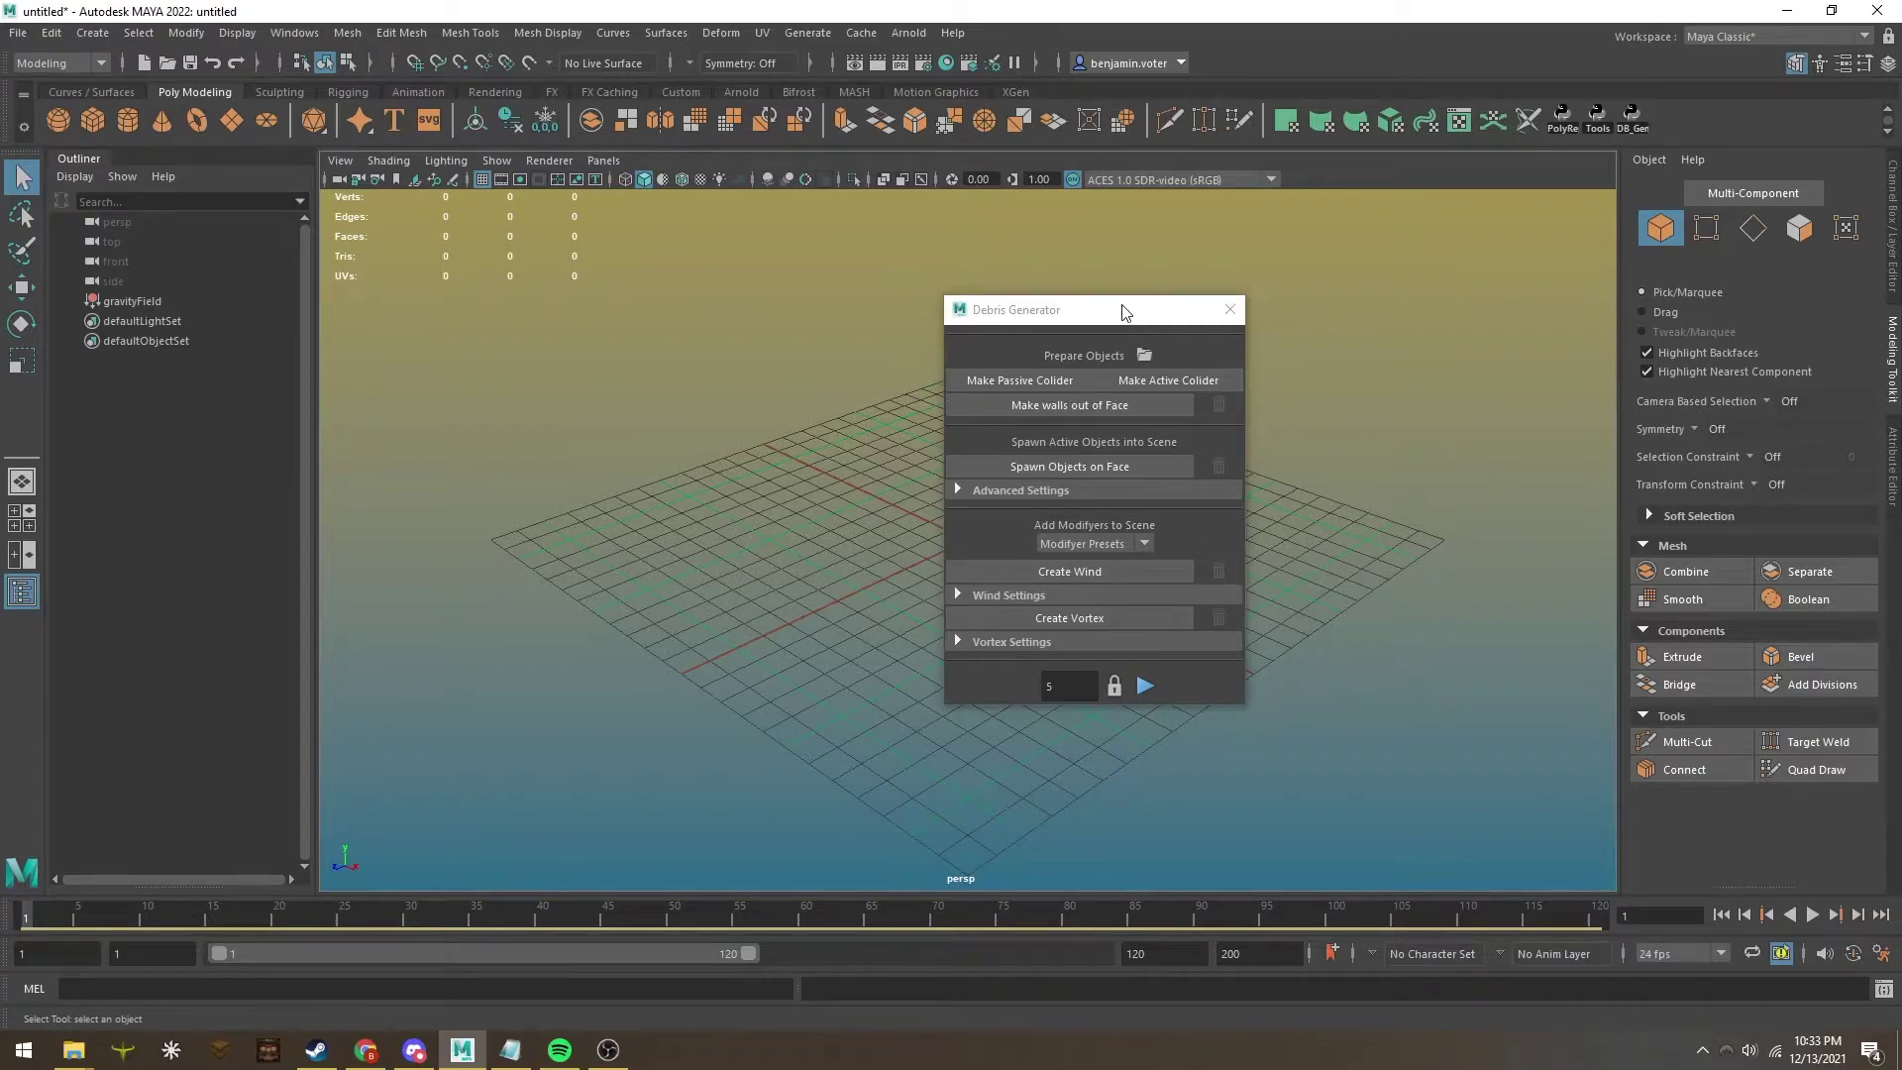
pyautogui.moveTo(1124, 312); pyautogui.dragTo(1395, 322)
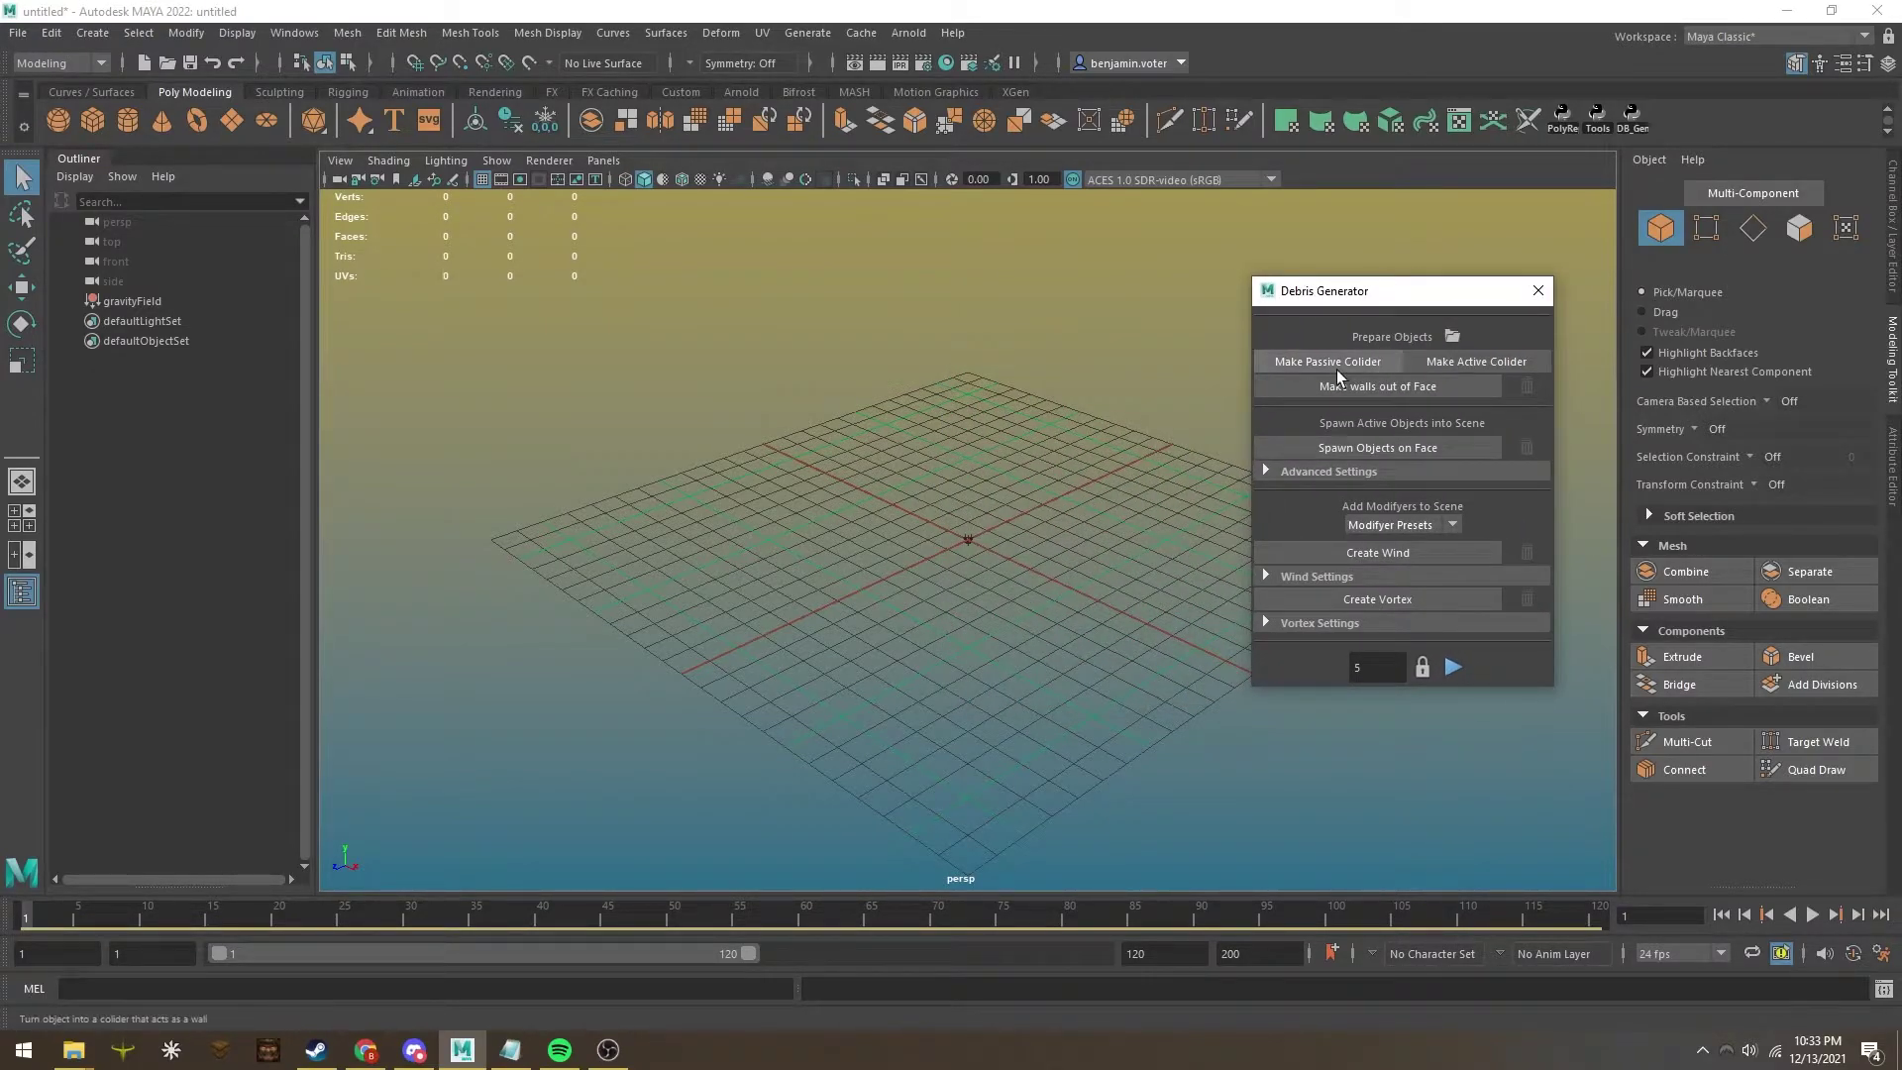
# Create a polygon cube and scale it horizontally into a flat slab about 19.7 units wide.
pyautogui.click(106, 122)
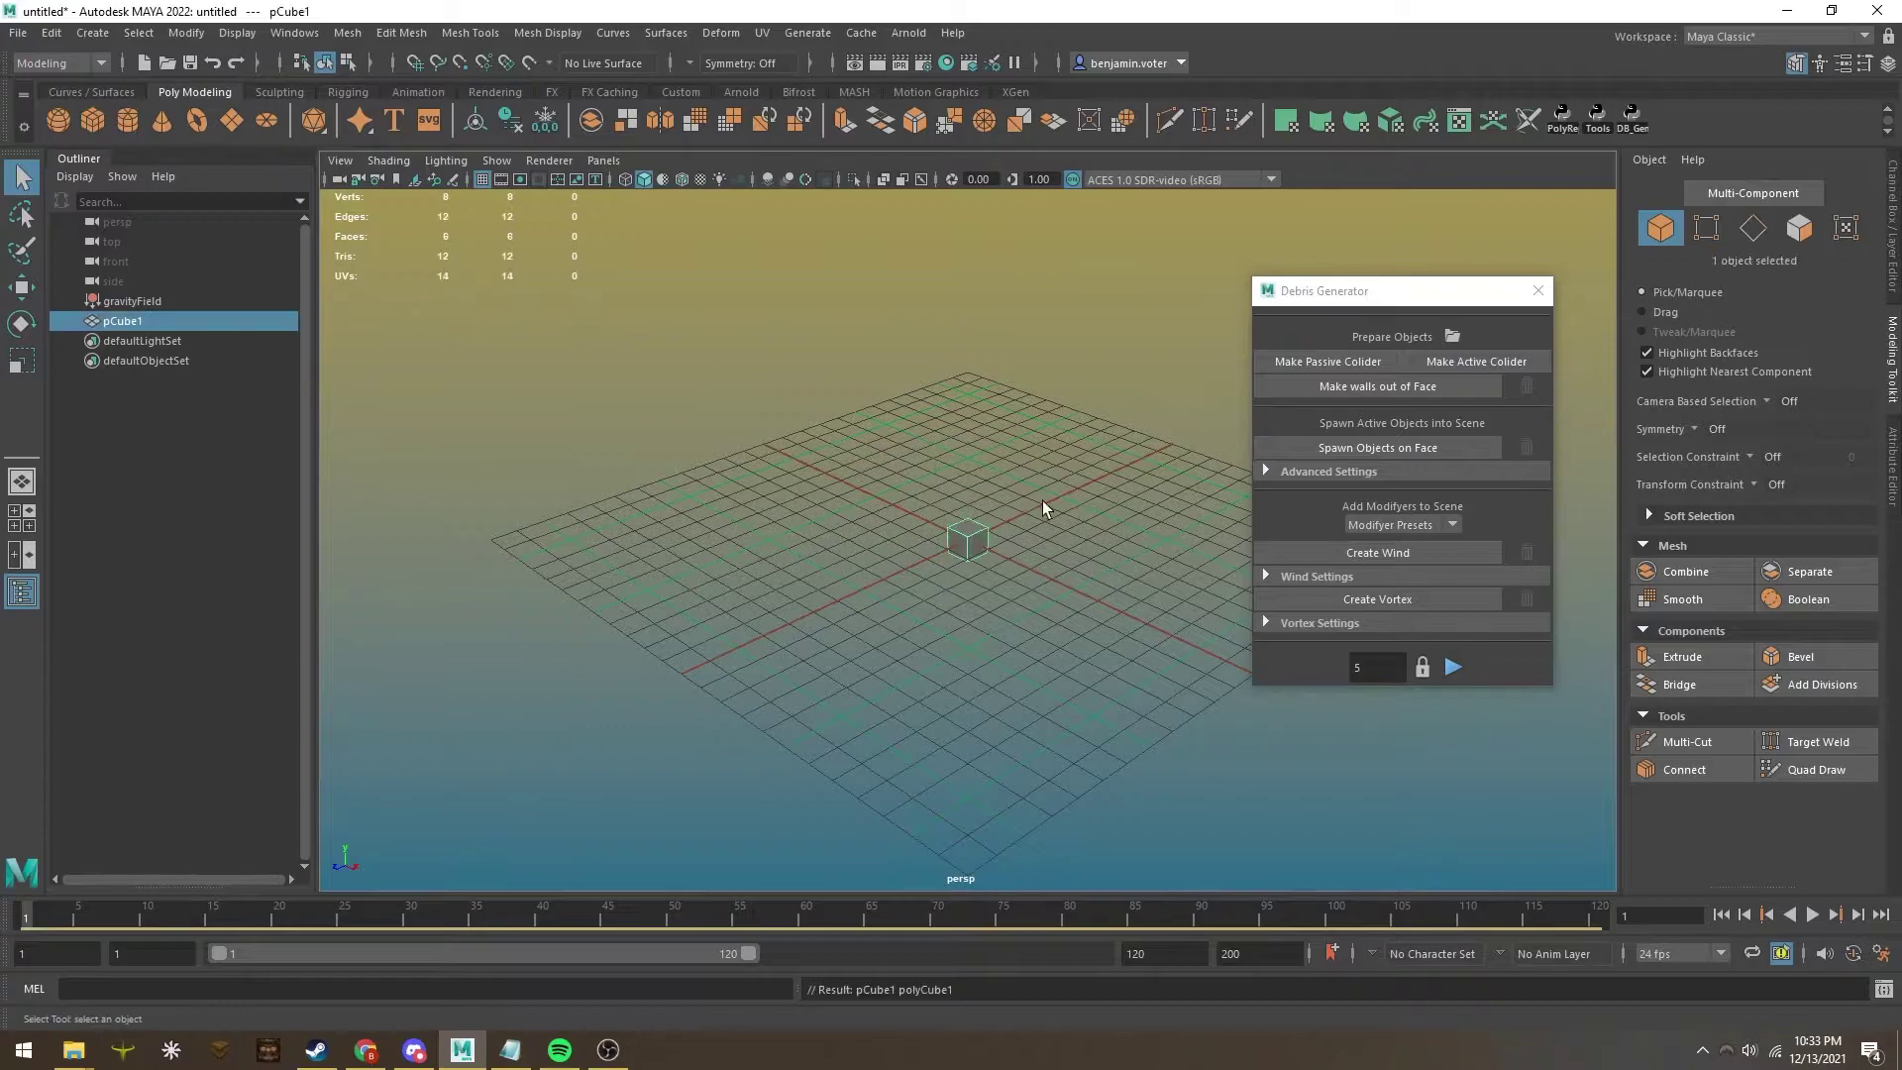
pyautogui.scroll(2, 1054, 566)
pyautogui.press('r')
pyautogui.scroll(-3, 1056, 559)
pyautogui.moveTo(968, 587); pyautogui.dragTo(1052, 662)
pyautogui.moveTo(959, 584); pyautogui.dragTo(971, 614)
# Turn the flat slab into a passive collider with the Debris Generator and deselect it.
pyautogui.click(670, 353)
pyautogui.click(827, 532)
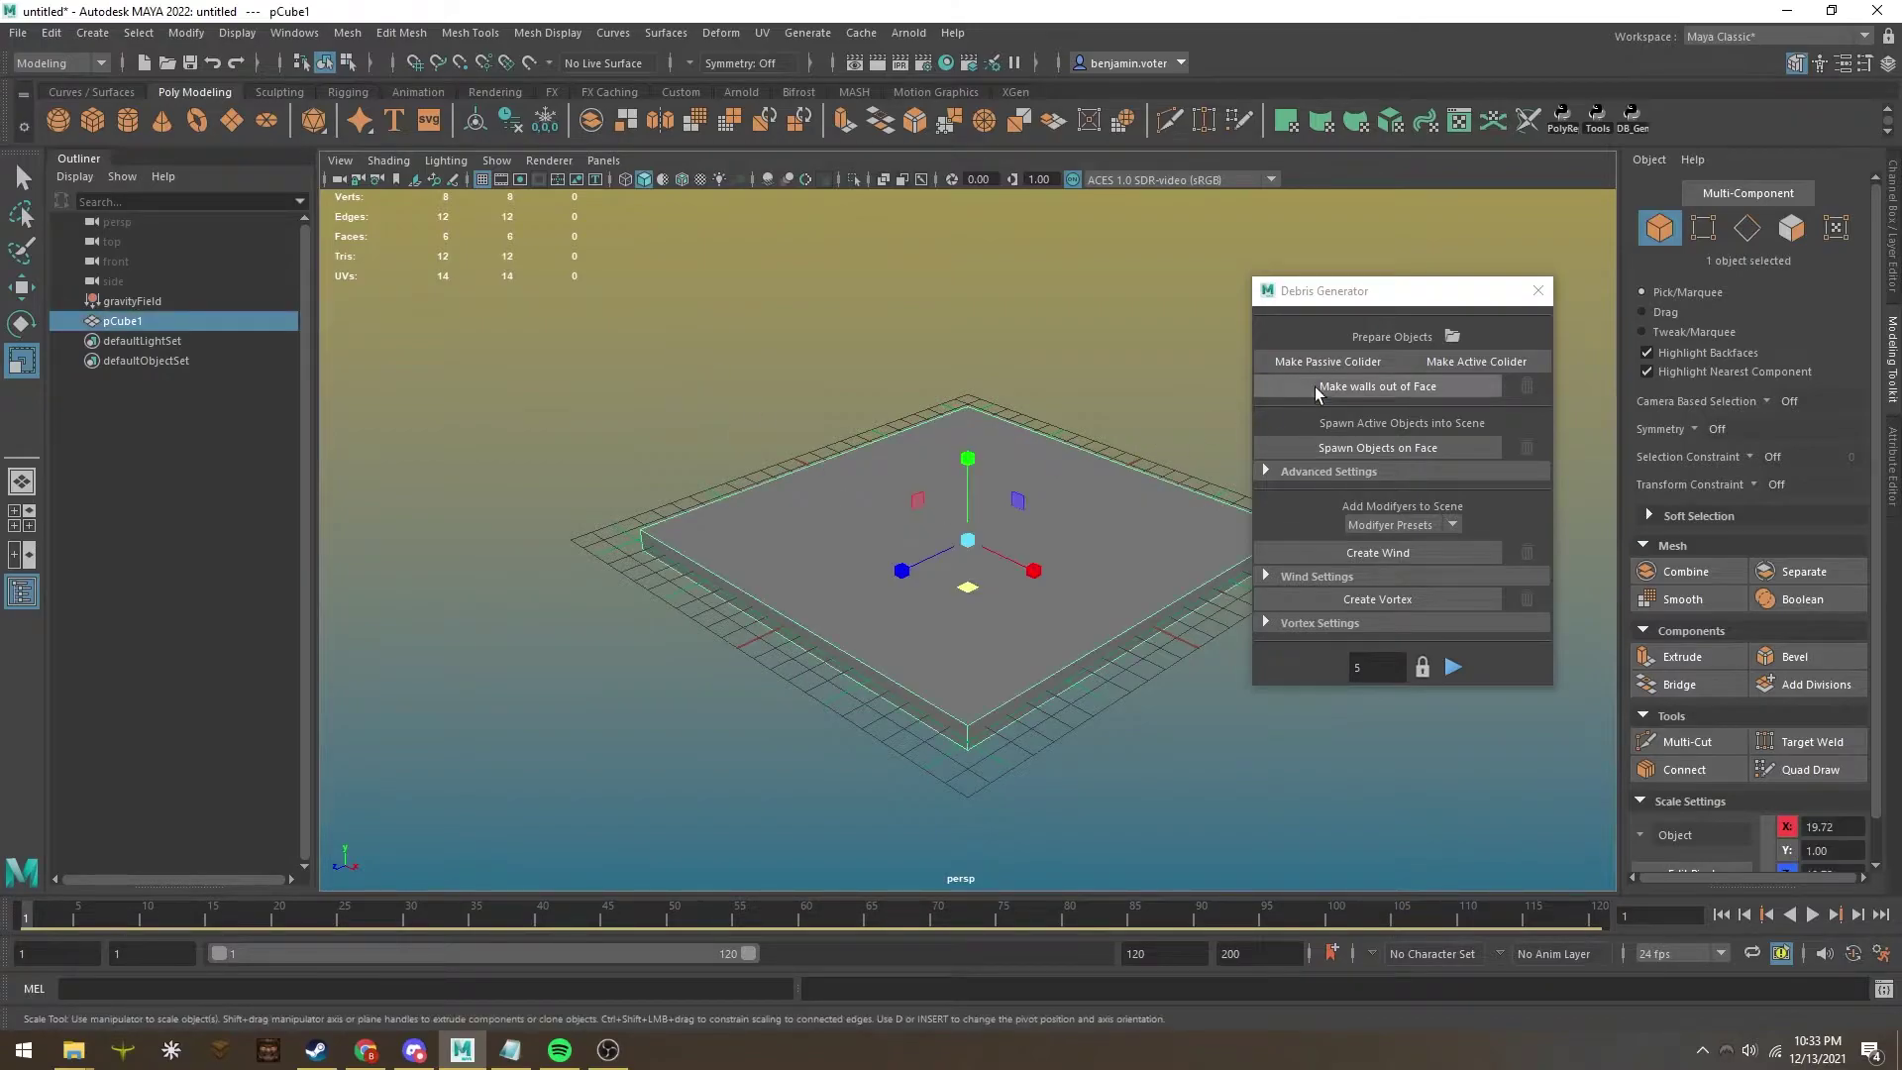
pyautogui.click(1309, 362)
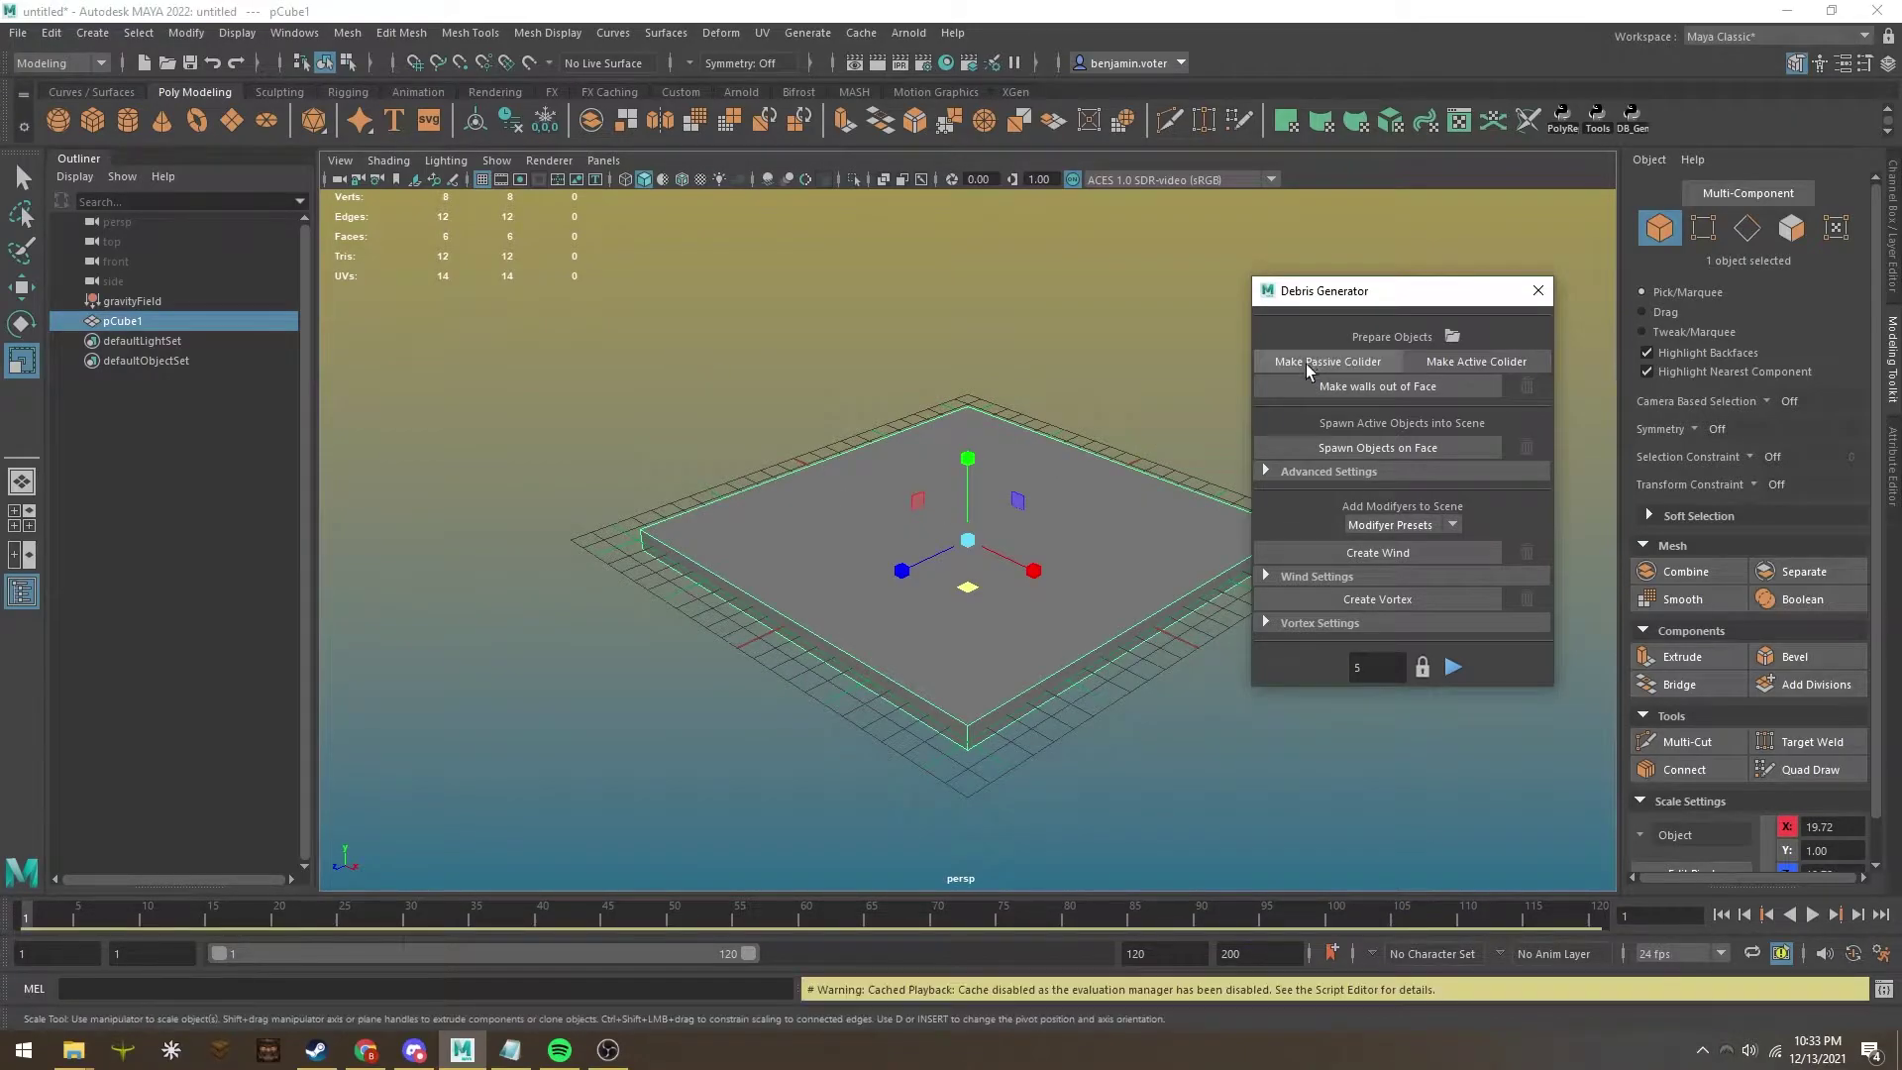
pyautogui.click(1120, 322)
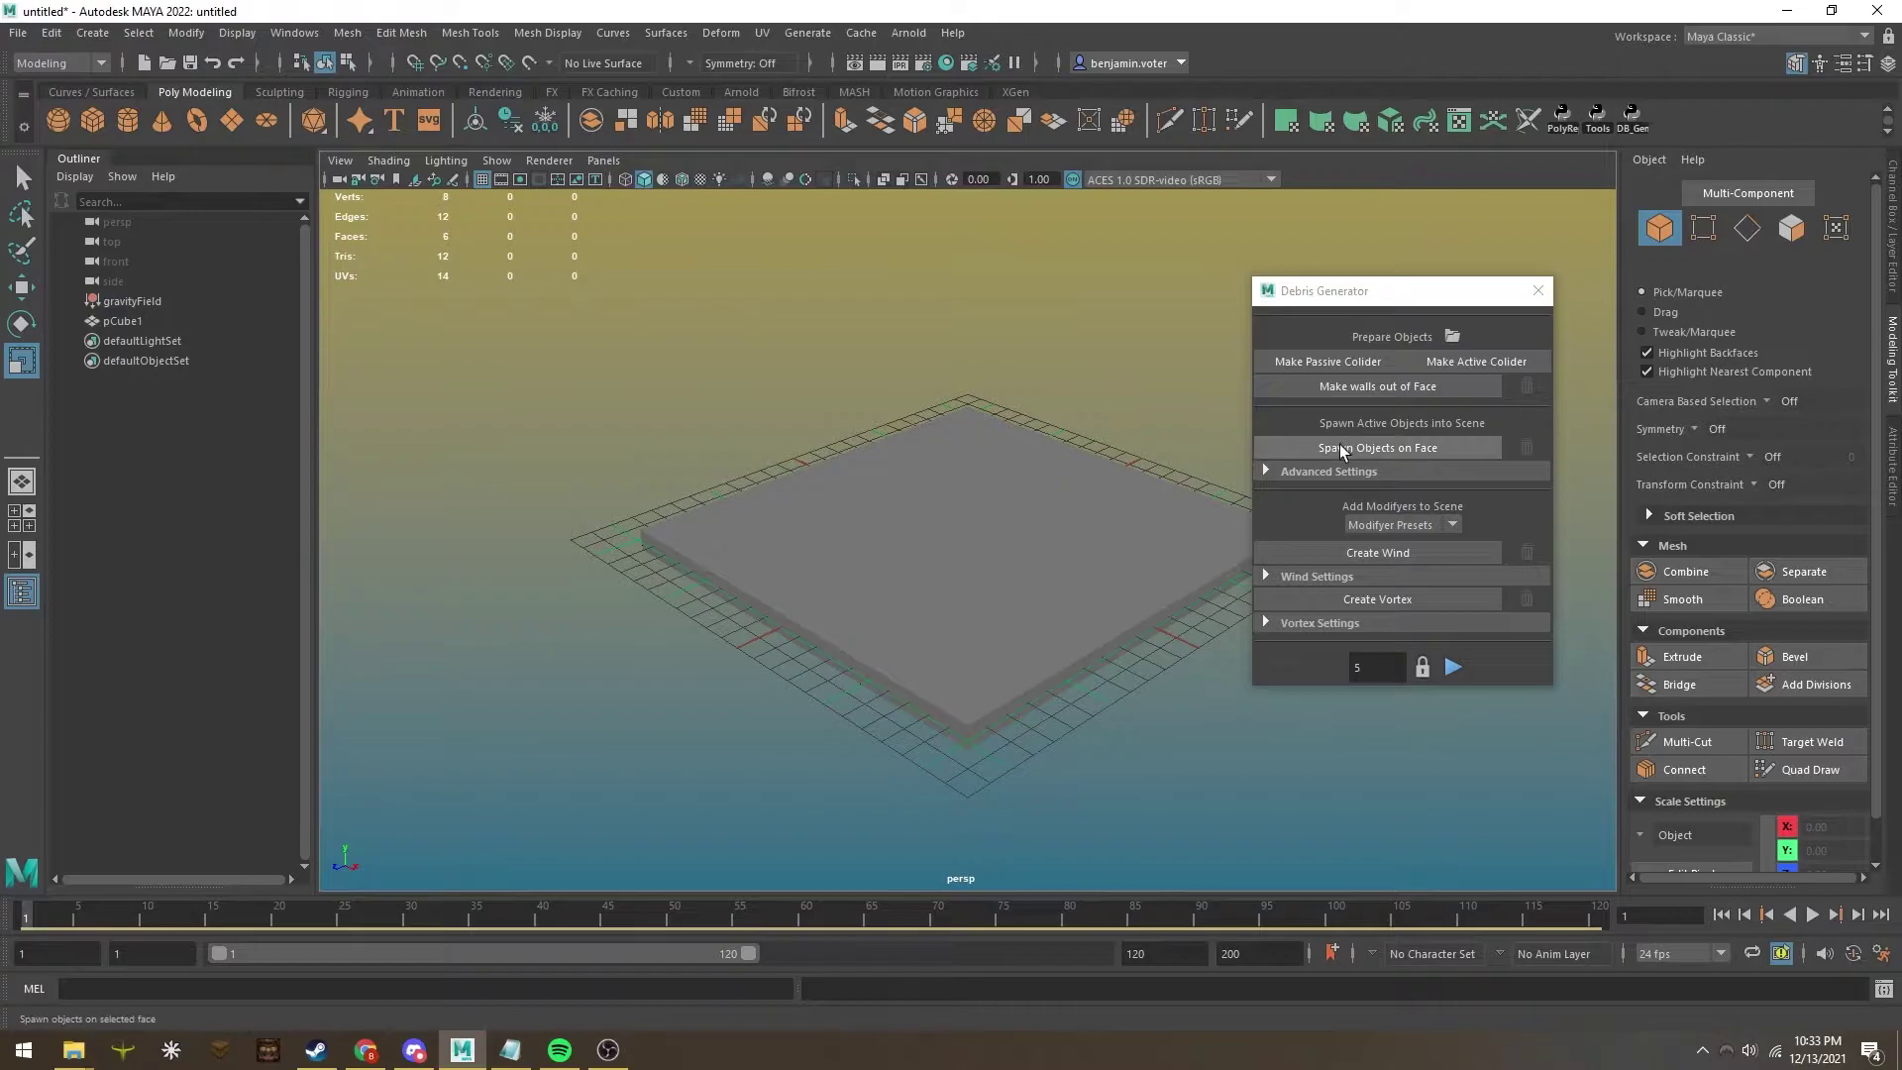
# Create a second cube, raise it above the slab to about Y 7.47, and make it an active collider.
pyautogui.click(91, 121)
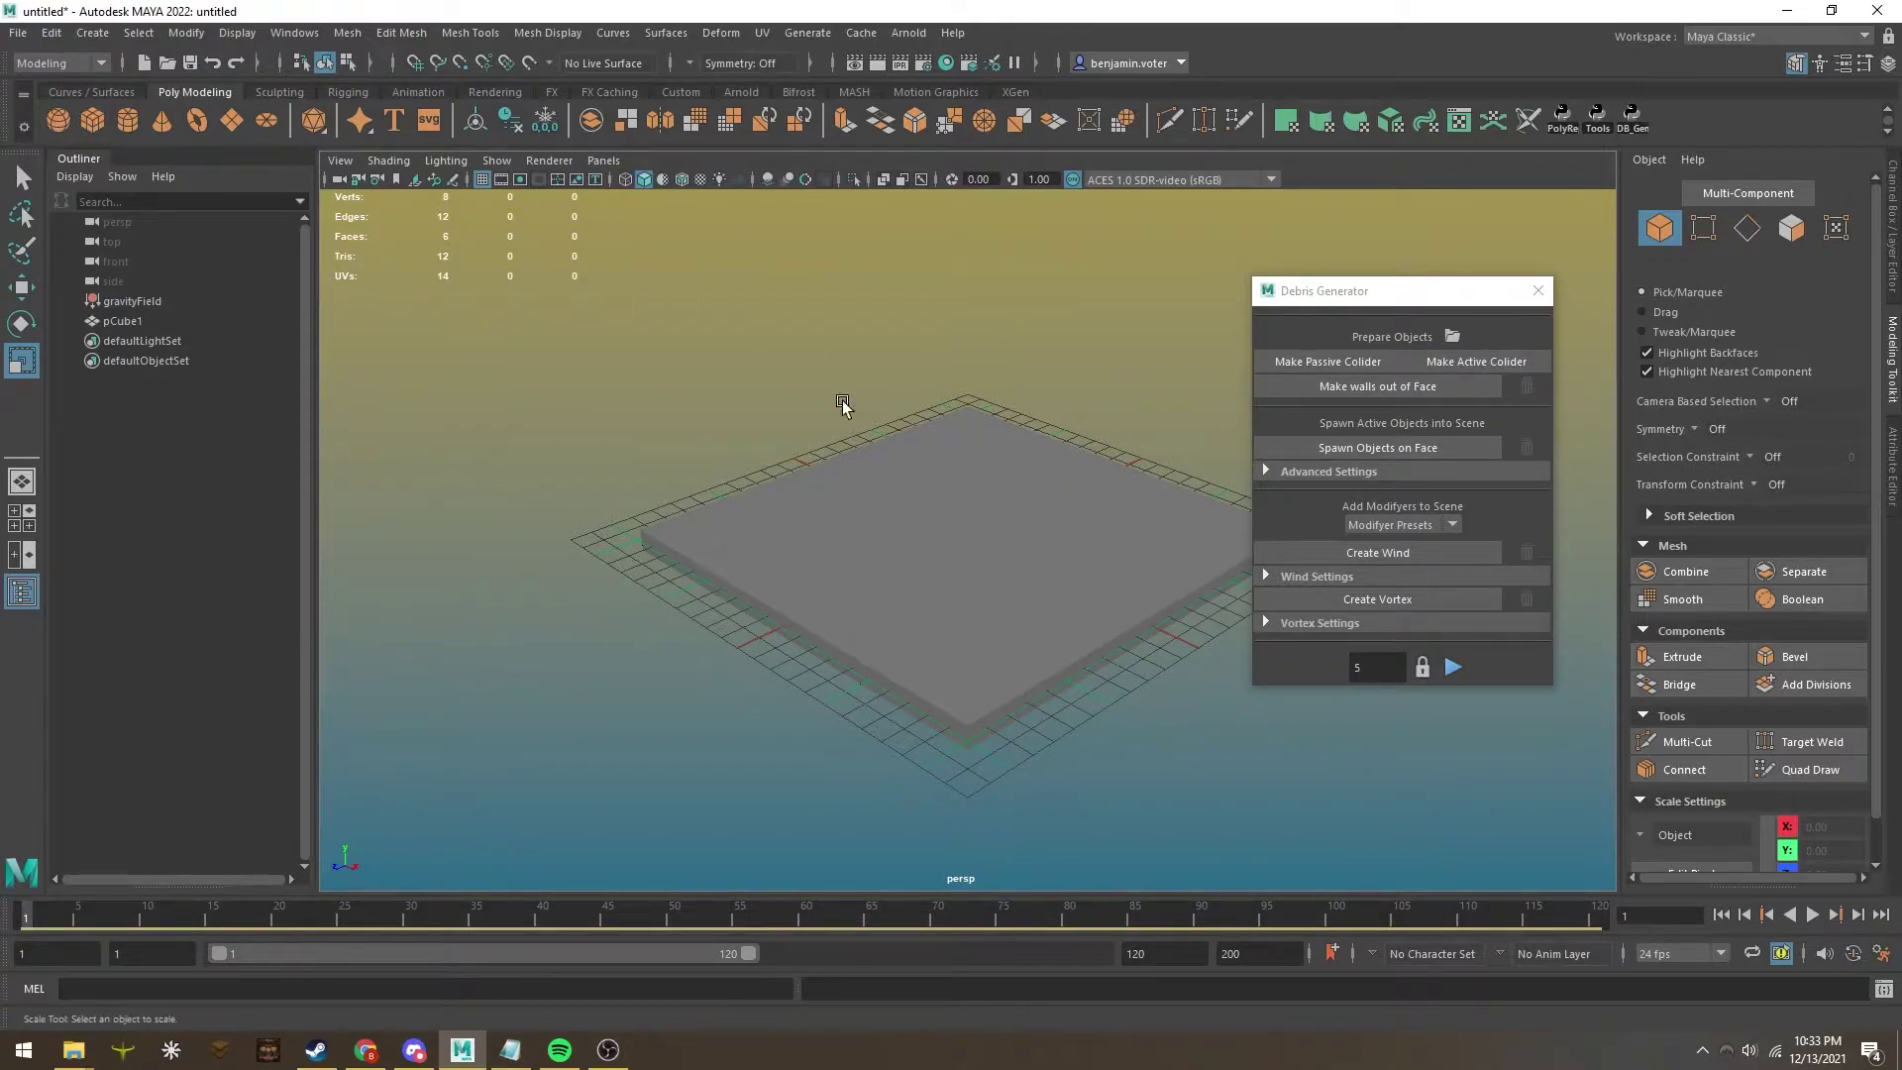
pyautogui.press('w')
pyautogui.moveTo(968, 438); pyautogui.dragTo(969, 282)
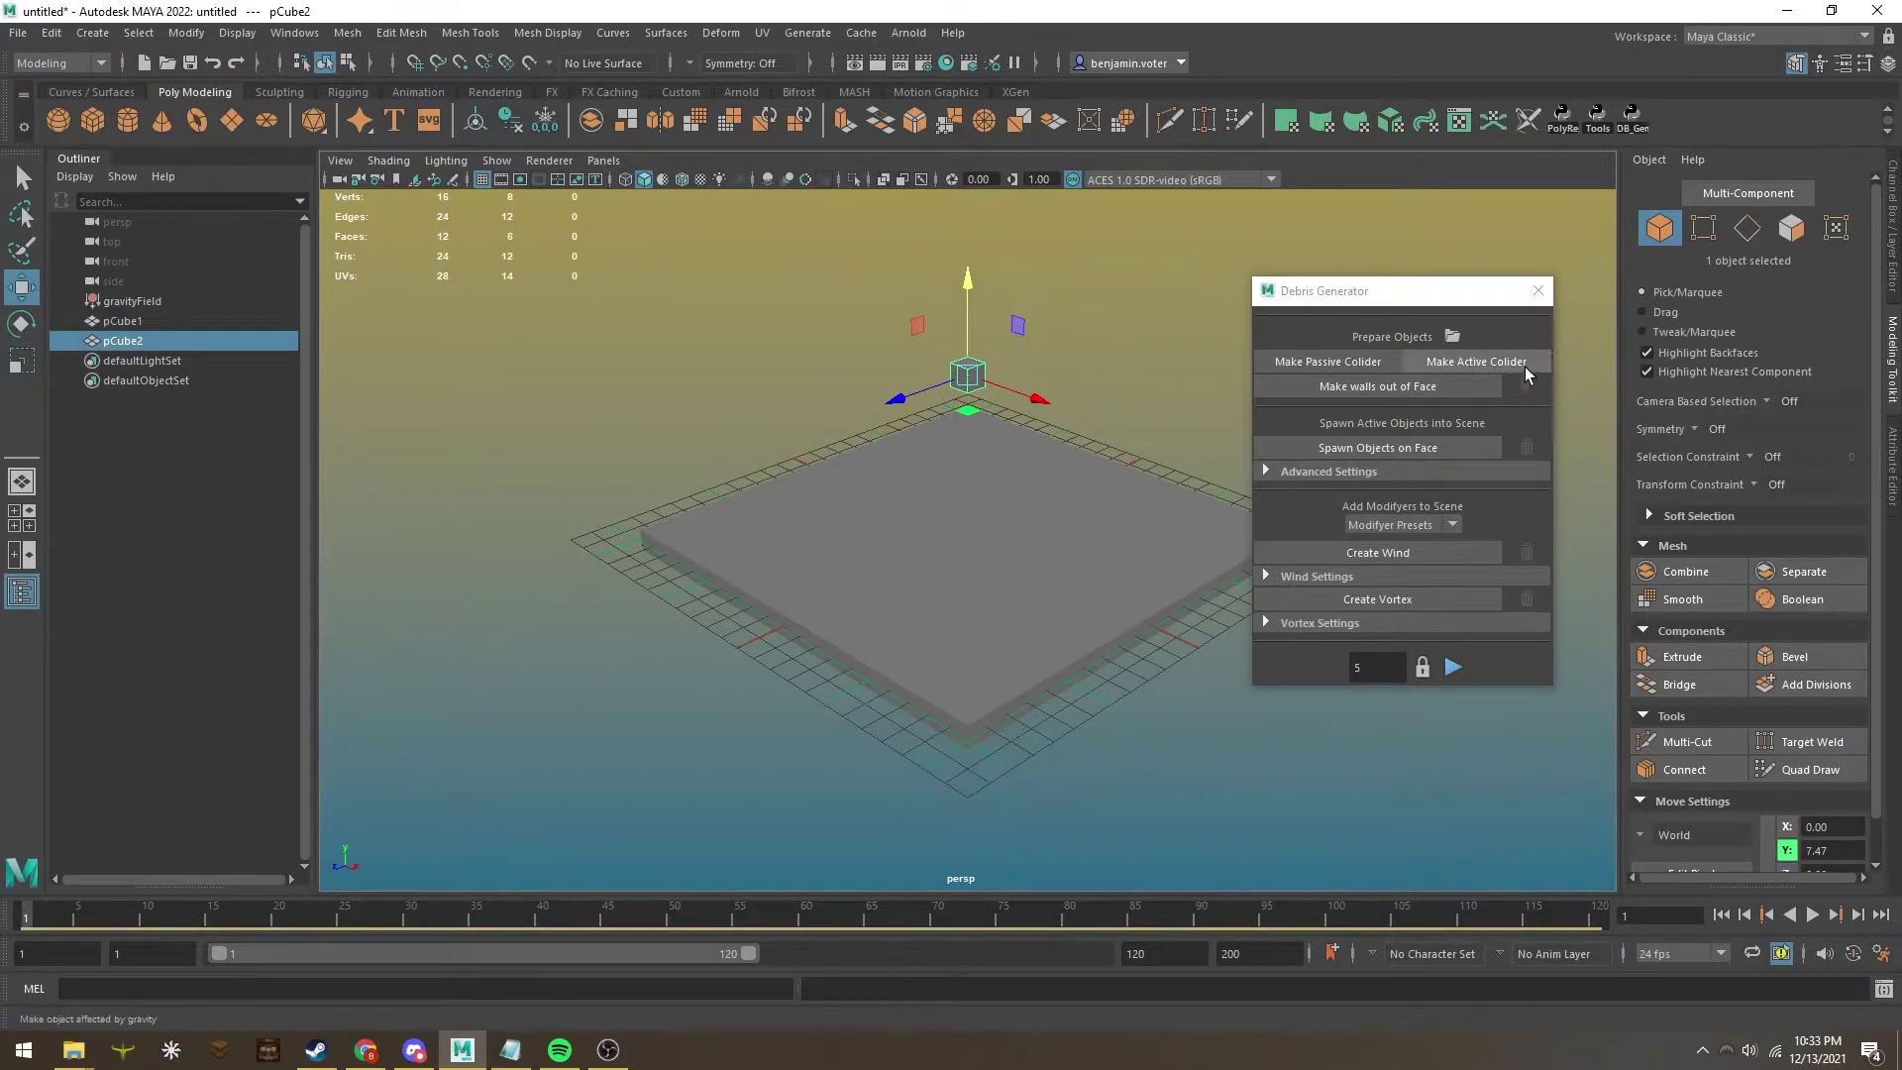
pyautogui.click(1515, 365)
pyautogui.click(1155, 310)
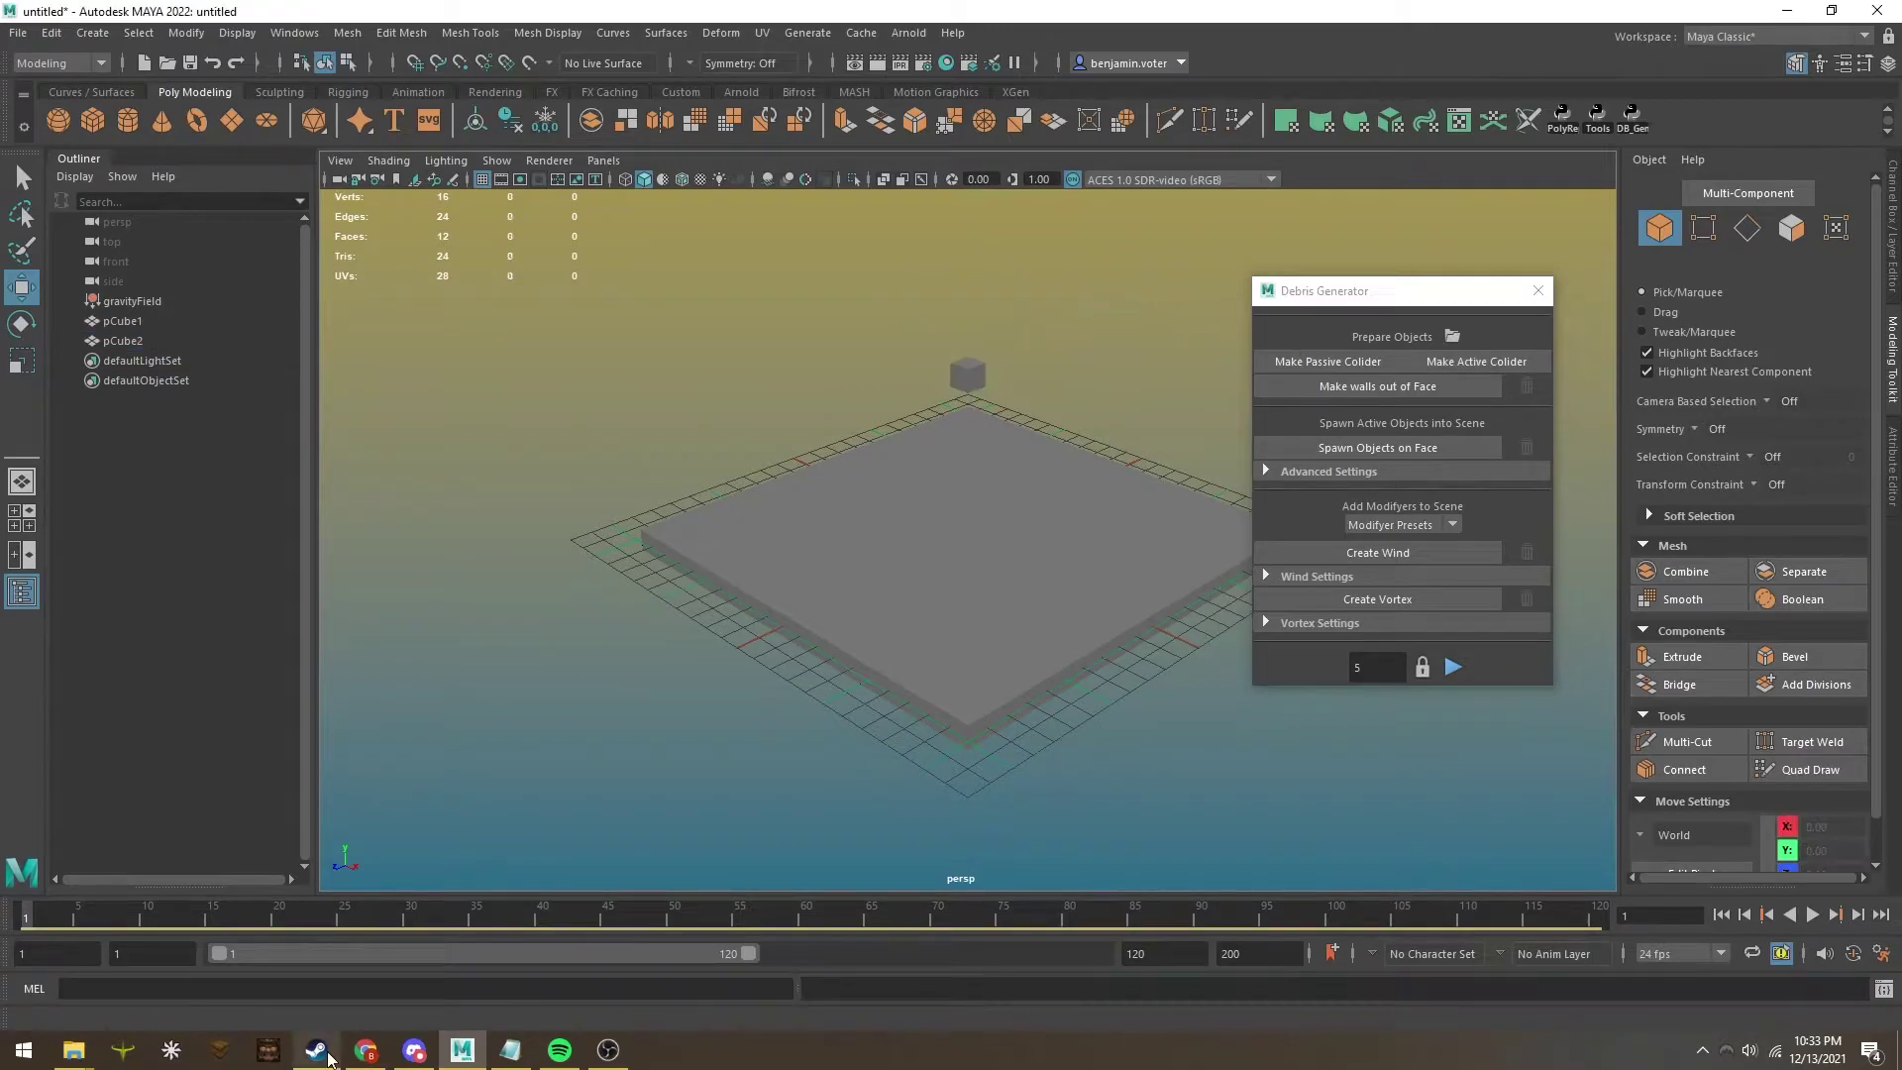
# Scrub through the timeline and back to the start to preview the active cube's collision with the slab.
pyautogui.moveTo(38, 926); pyautogui.dragTo(935, 948)
pyautogui.moveTo(755, 929); pyautogui.dragTo(10, 872)
pyautogui.keyDown('alt'); pyautogui.moveTo(910, 703); pyautogui.dragTo(775, 550, button='right'); pyautogui.keyUp('alt')
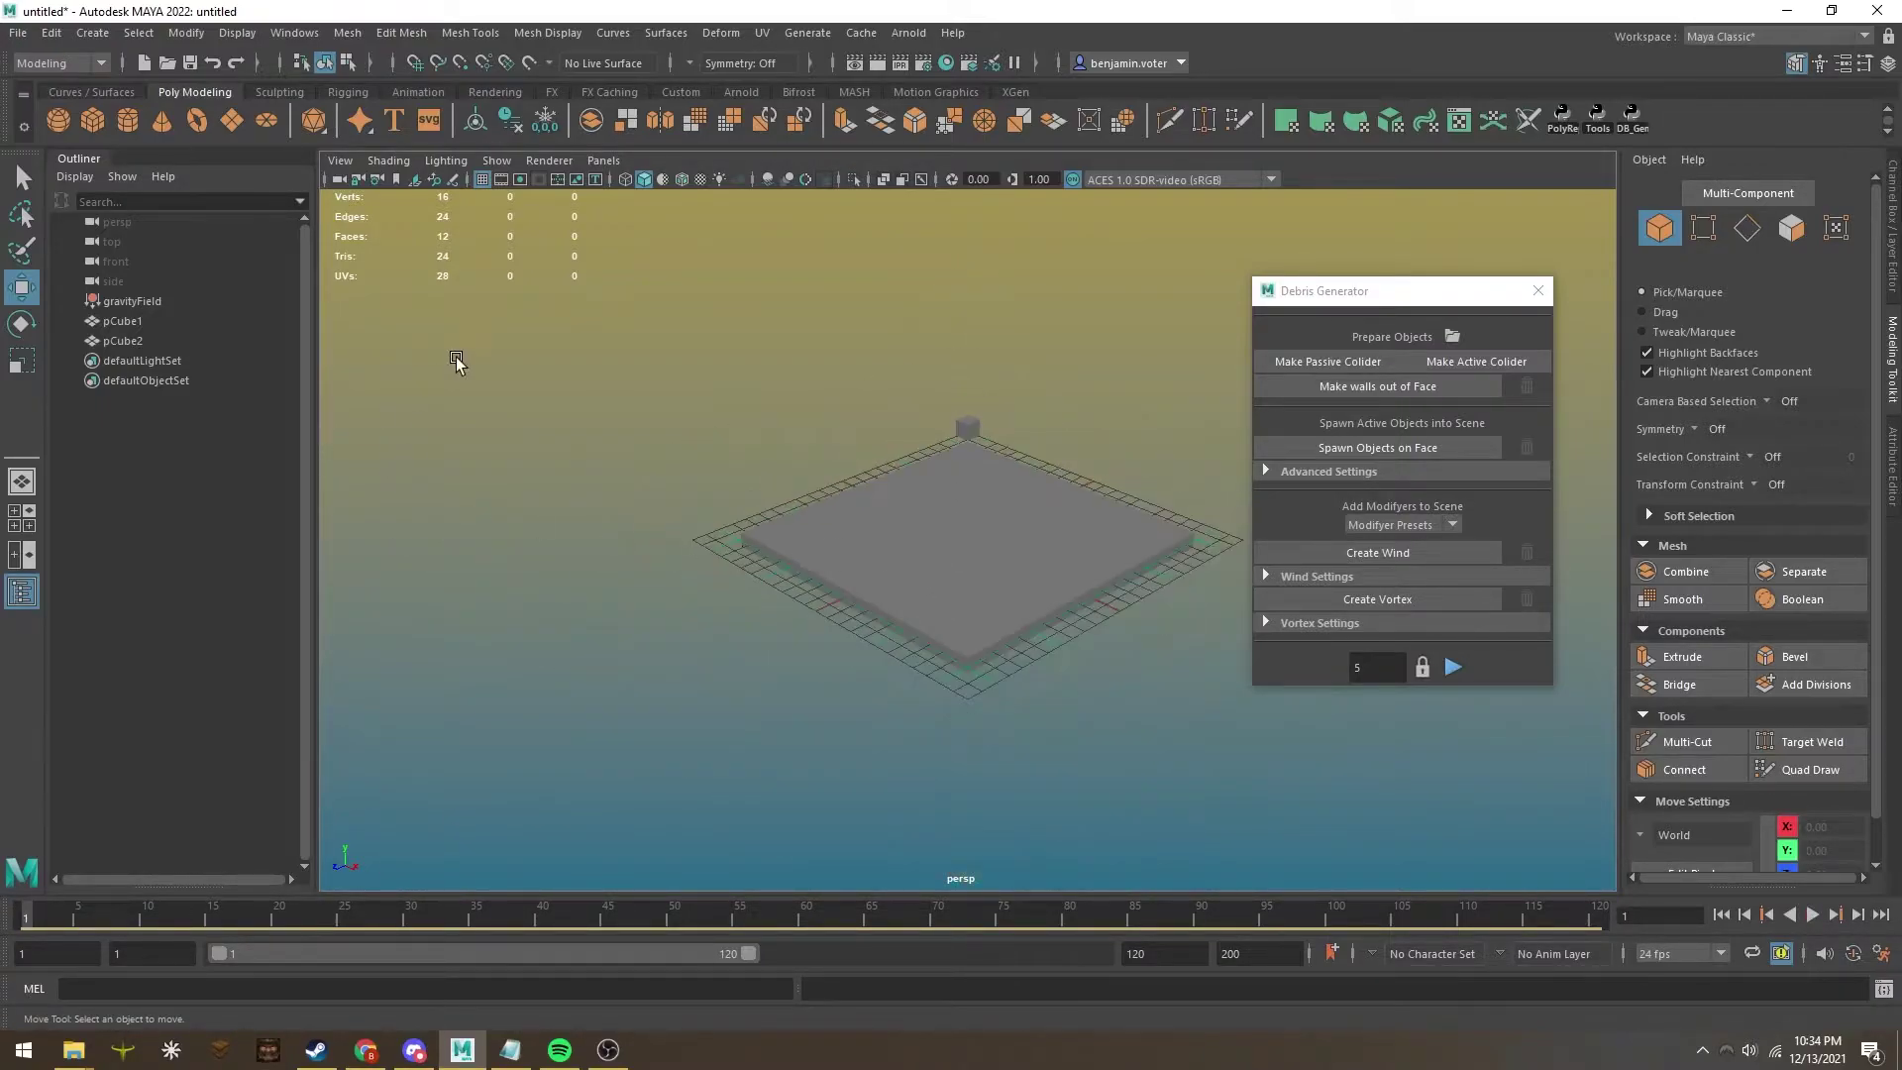
# Delete both the slab and the small cube from the scene.
pyautogui.click(968, 439)
pyautogui.keyDown('shift'); pyautogui.click(969, 426); pyautogui.keyUp('shift')
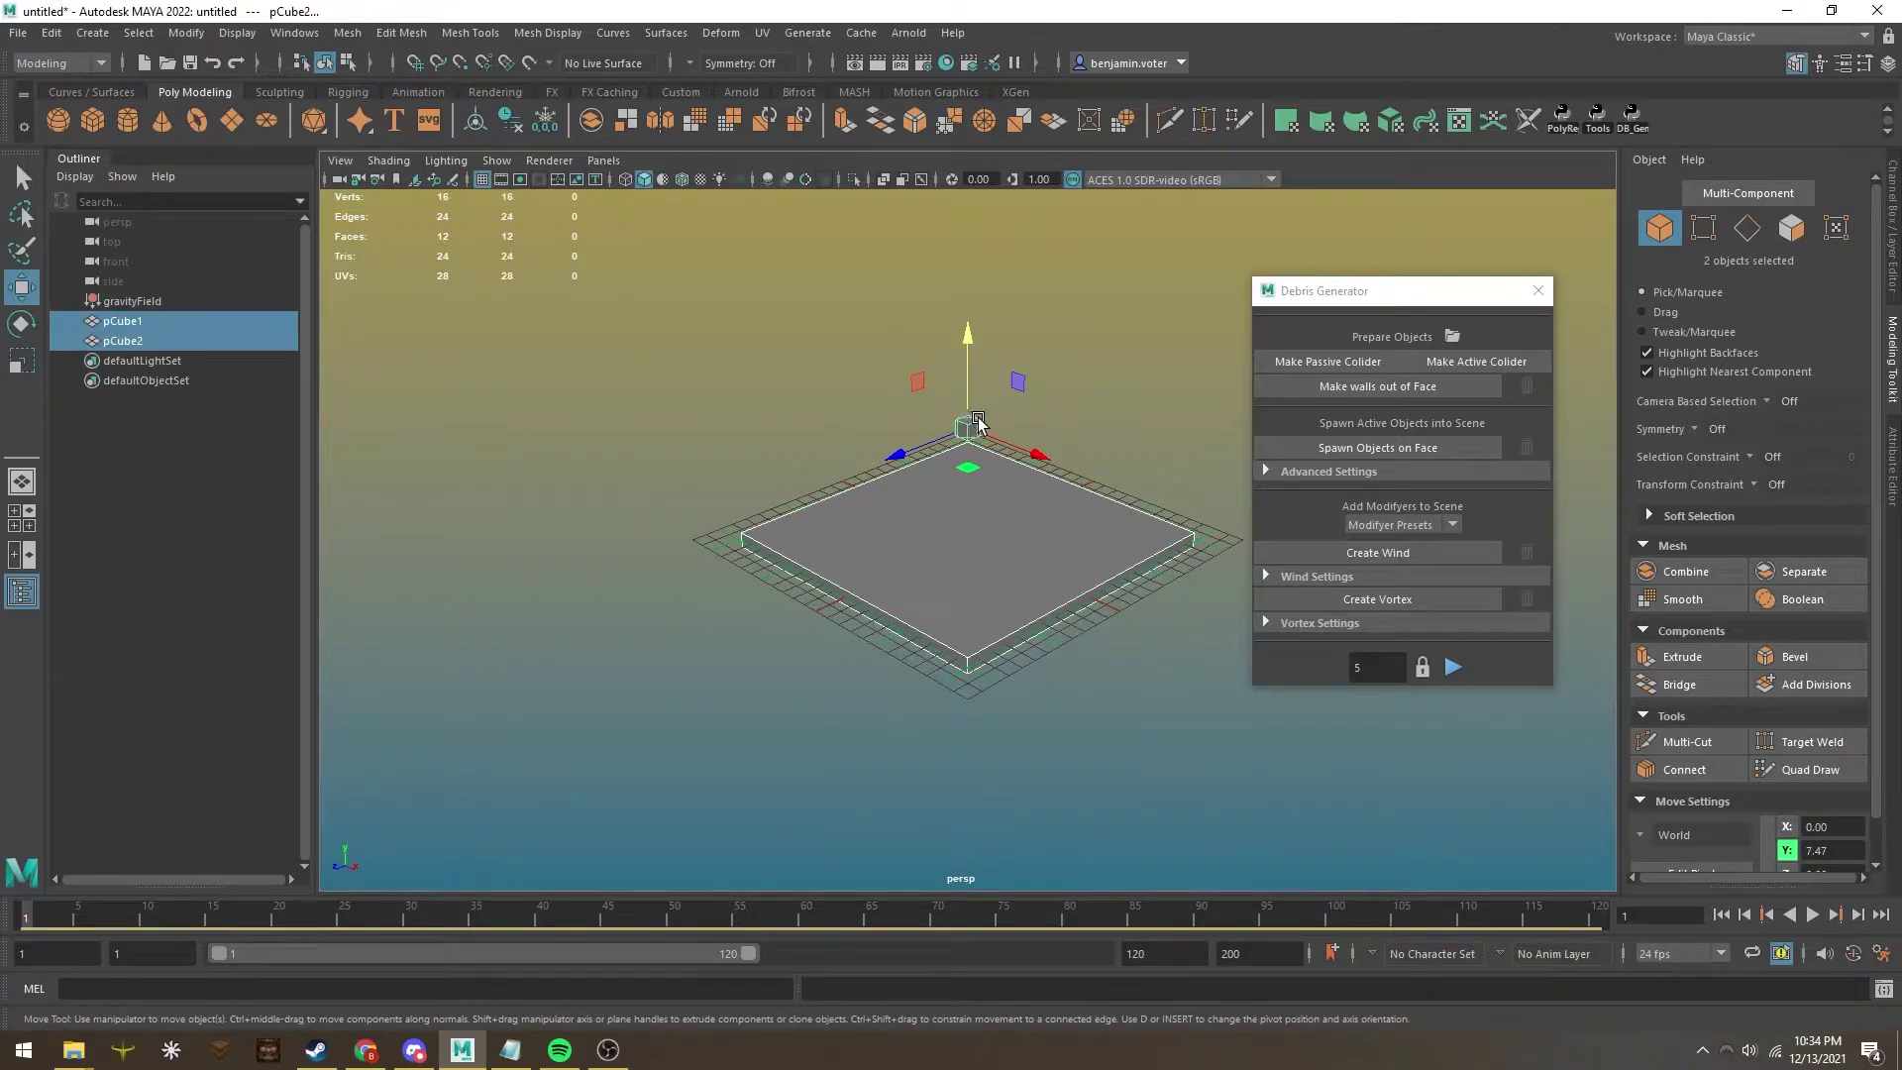
pyautogui.press('Delete')
pyautogui.click(92, 120)
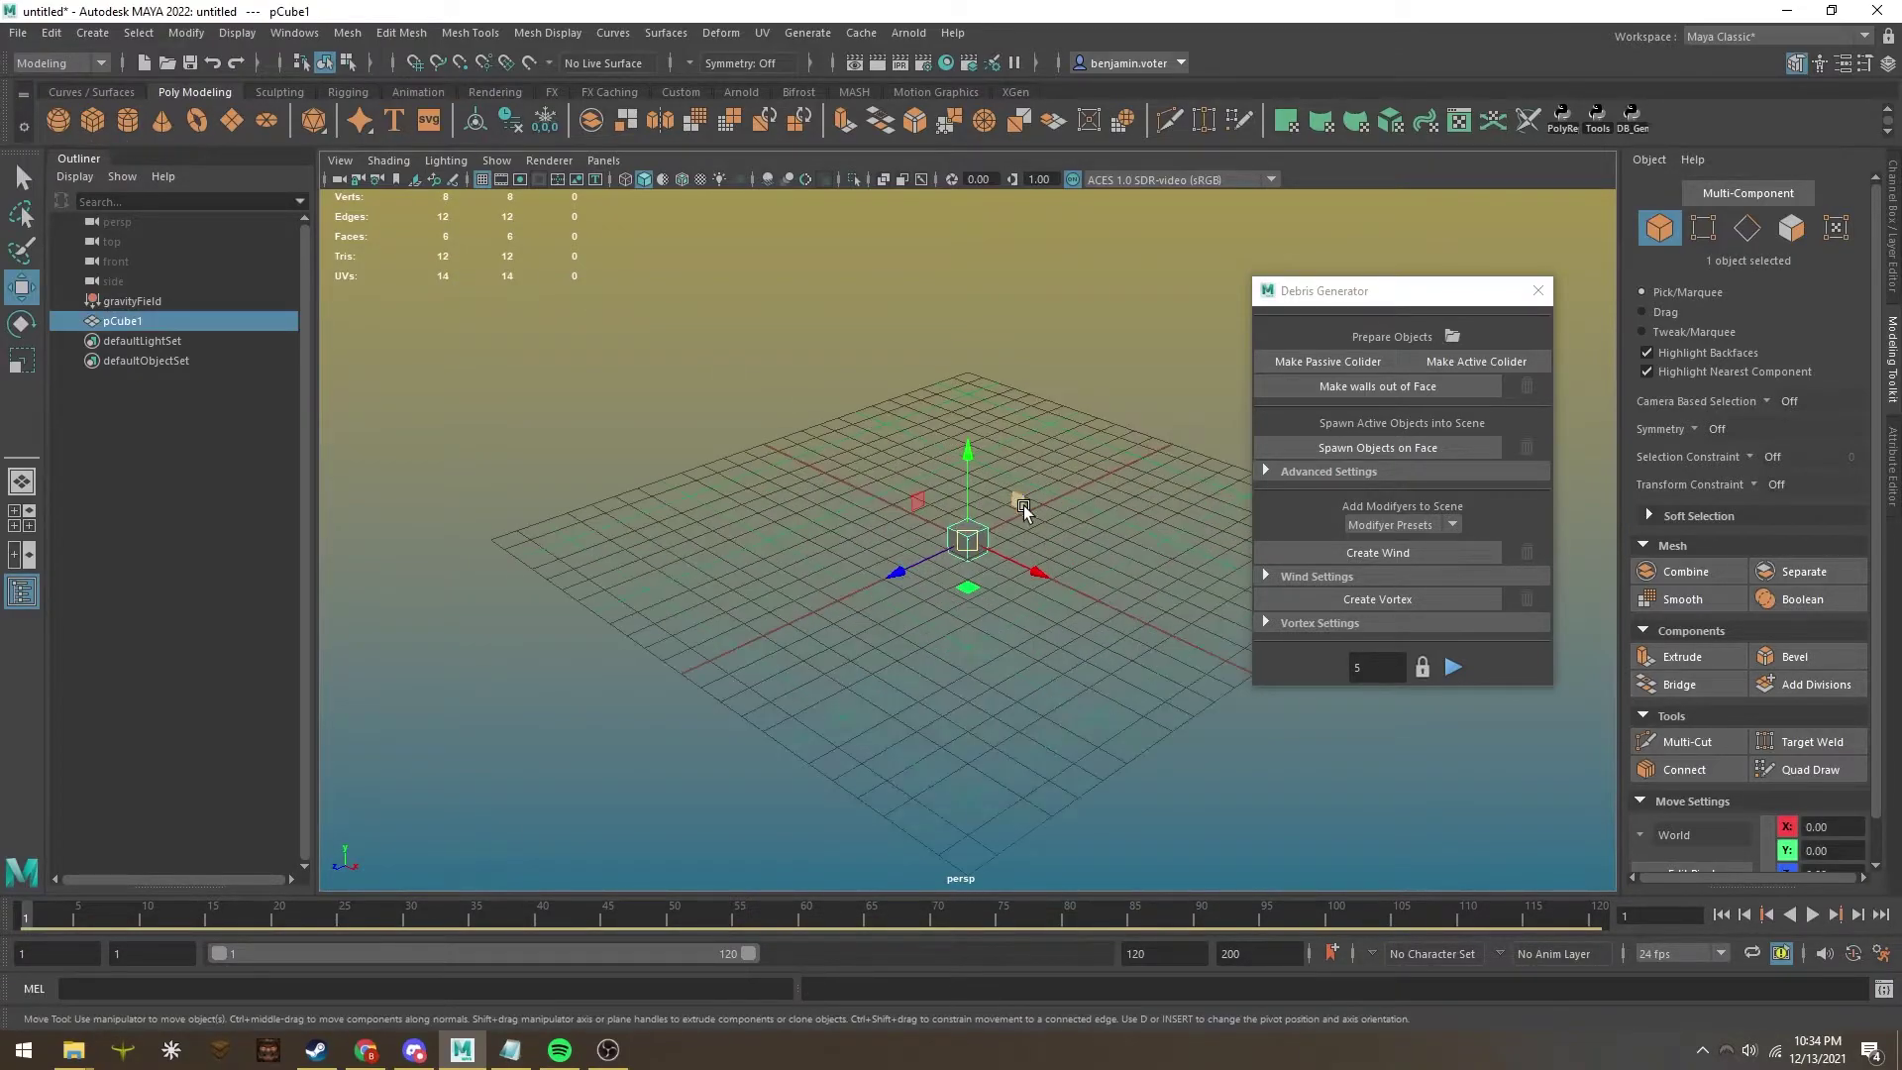
pyautogui.press('r')
pyautogui.moveTo(967, 591); pyautogui.dragTo(910, 535)
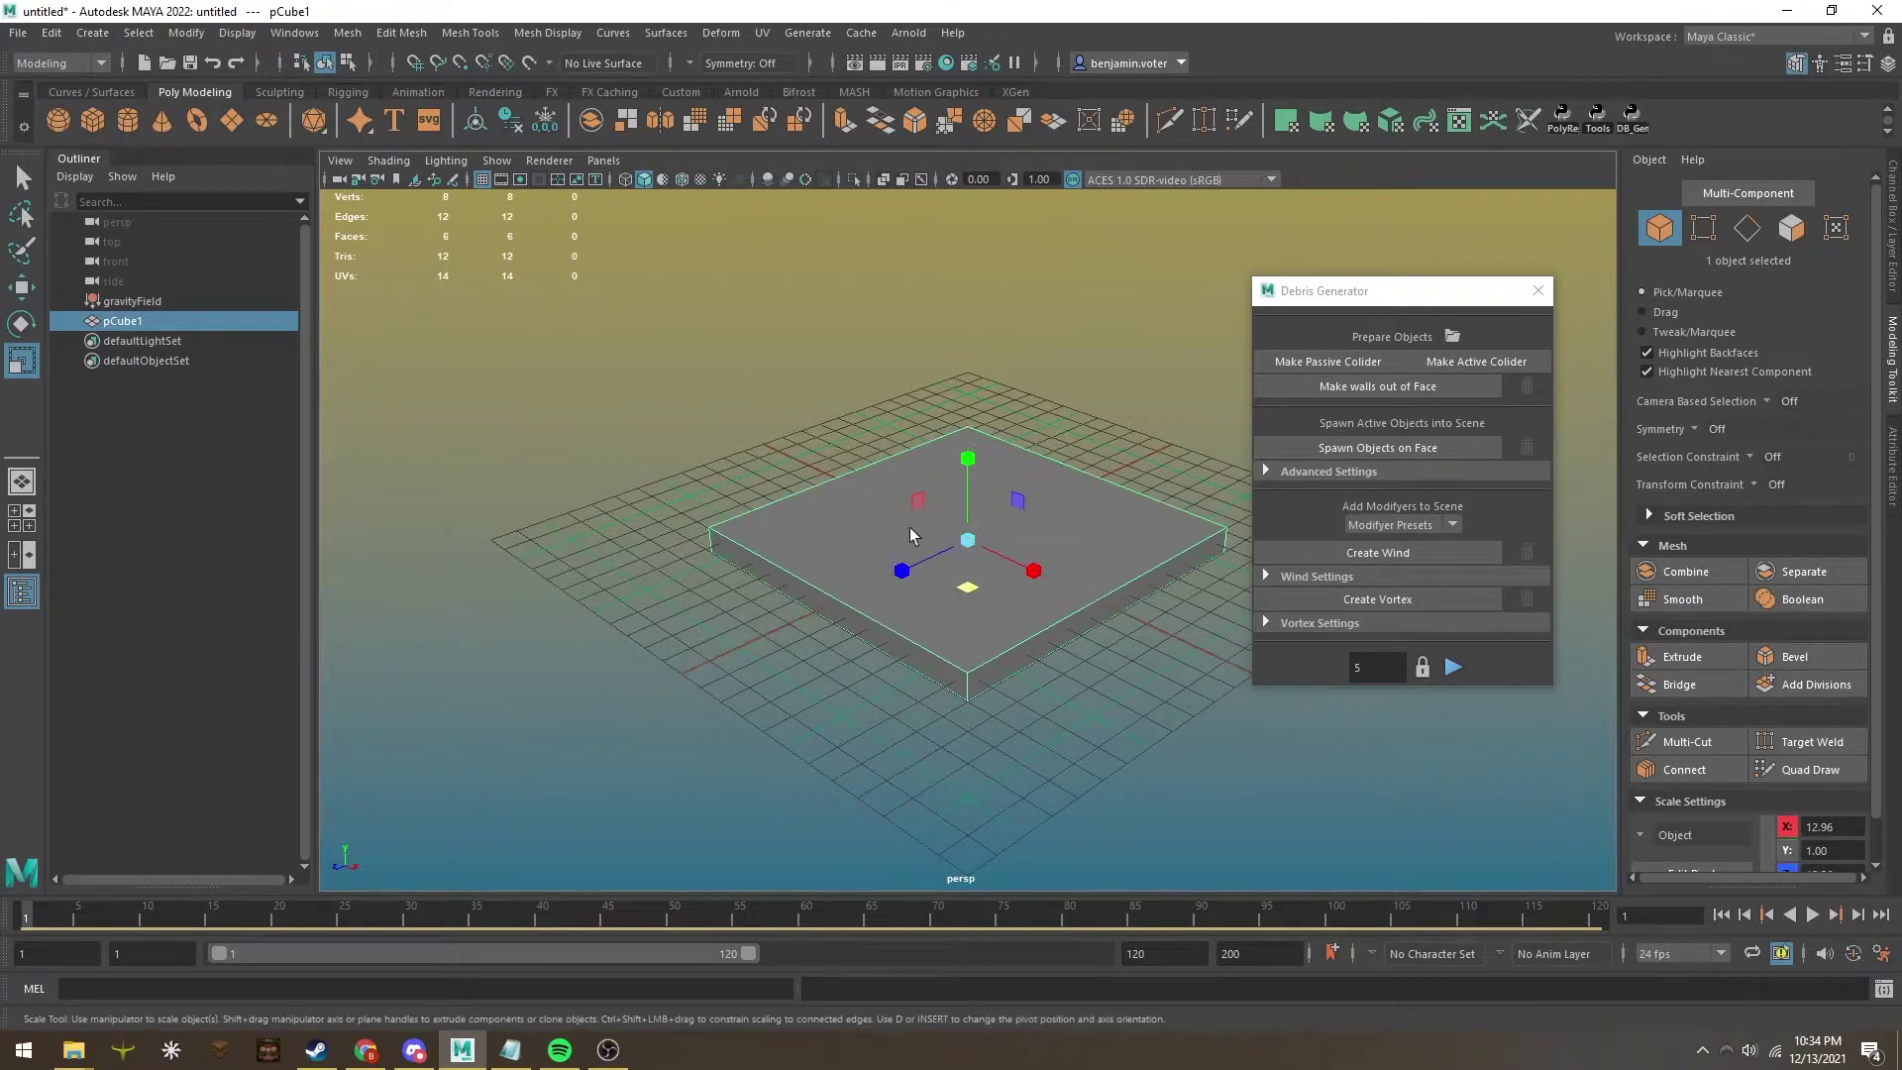
pyautogui.press('Delete')
# Create a cylinder, widen it into a disc at scale about 12.76, and replace its 20 top faces with a single face.
pyautogui.click(128, 120)
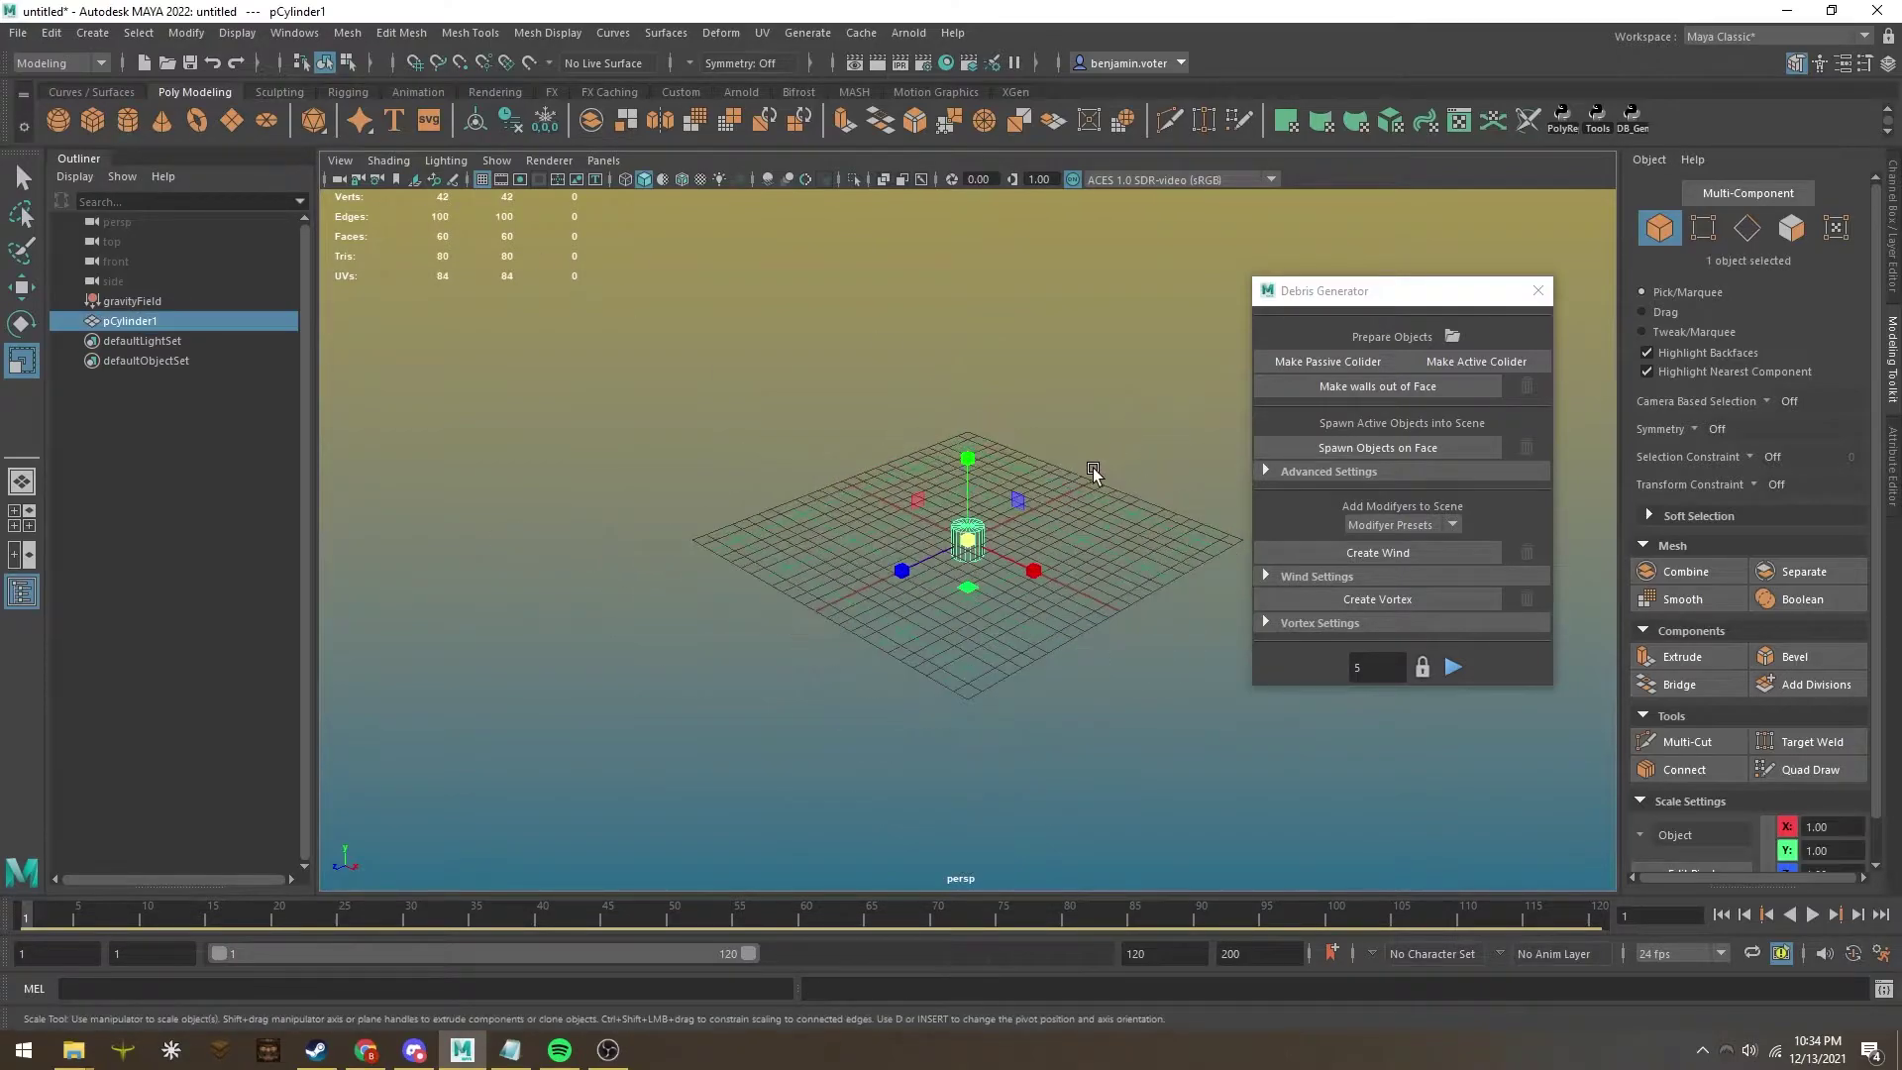
pyautogui.moveTo(967, 588); pyautogui.dragTo(1317, 737)
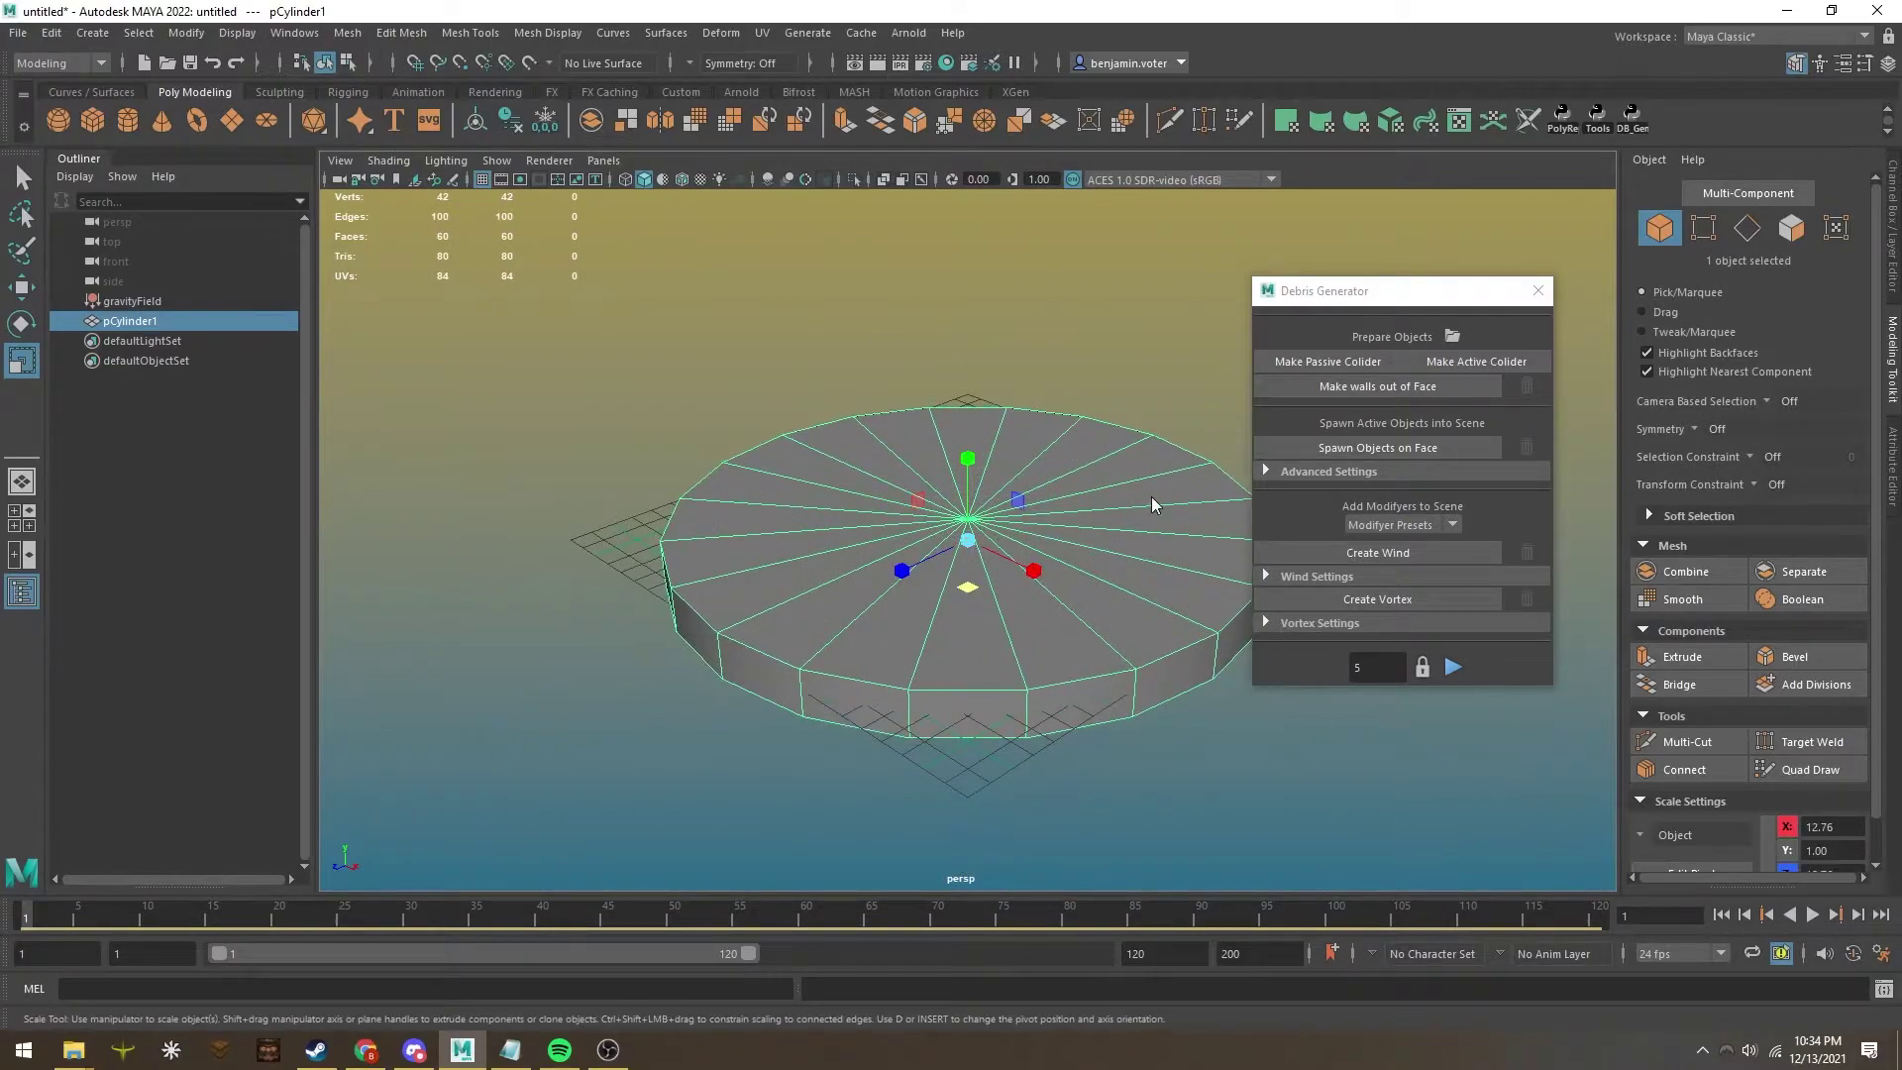
pyautogui.moveTo(1151, 496); pyautogui.dragTo(1126, 552, button='right')
pyautogui.moveTo(958, 446)
pyautogui.mouseDown()
pyautogui.moveTo(835, 504)
pyautogui.moveTo(1054, 489)
pyautogui.mouseUp()
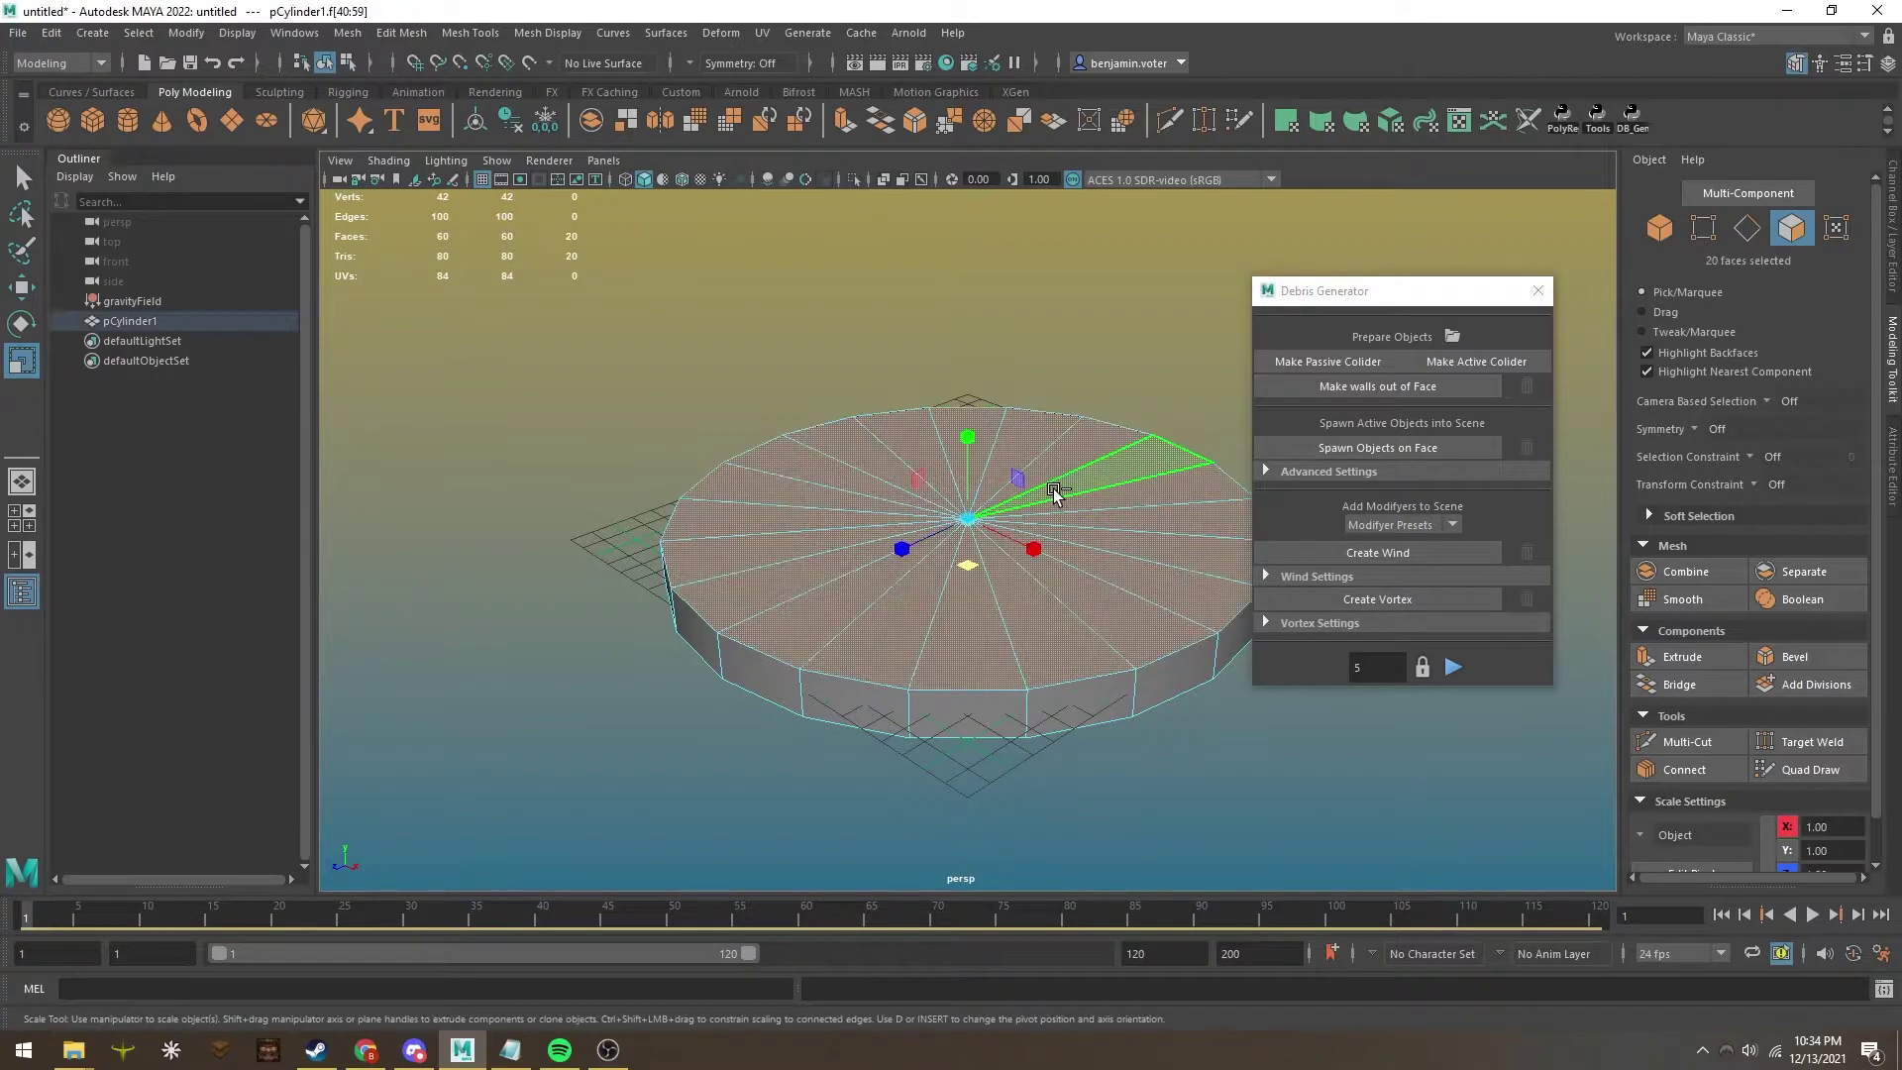
pyautogui.press('Delete')
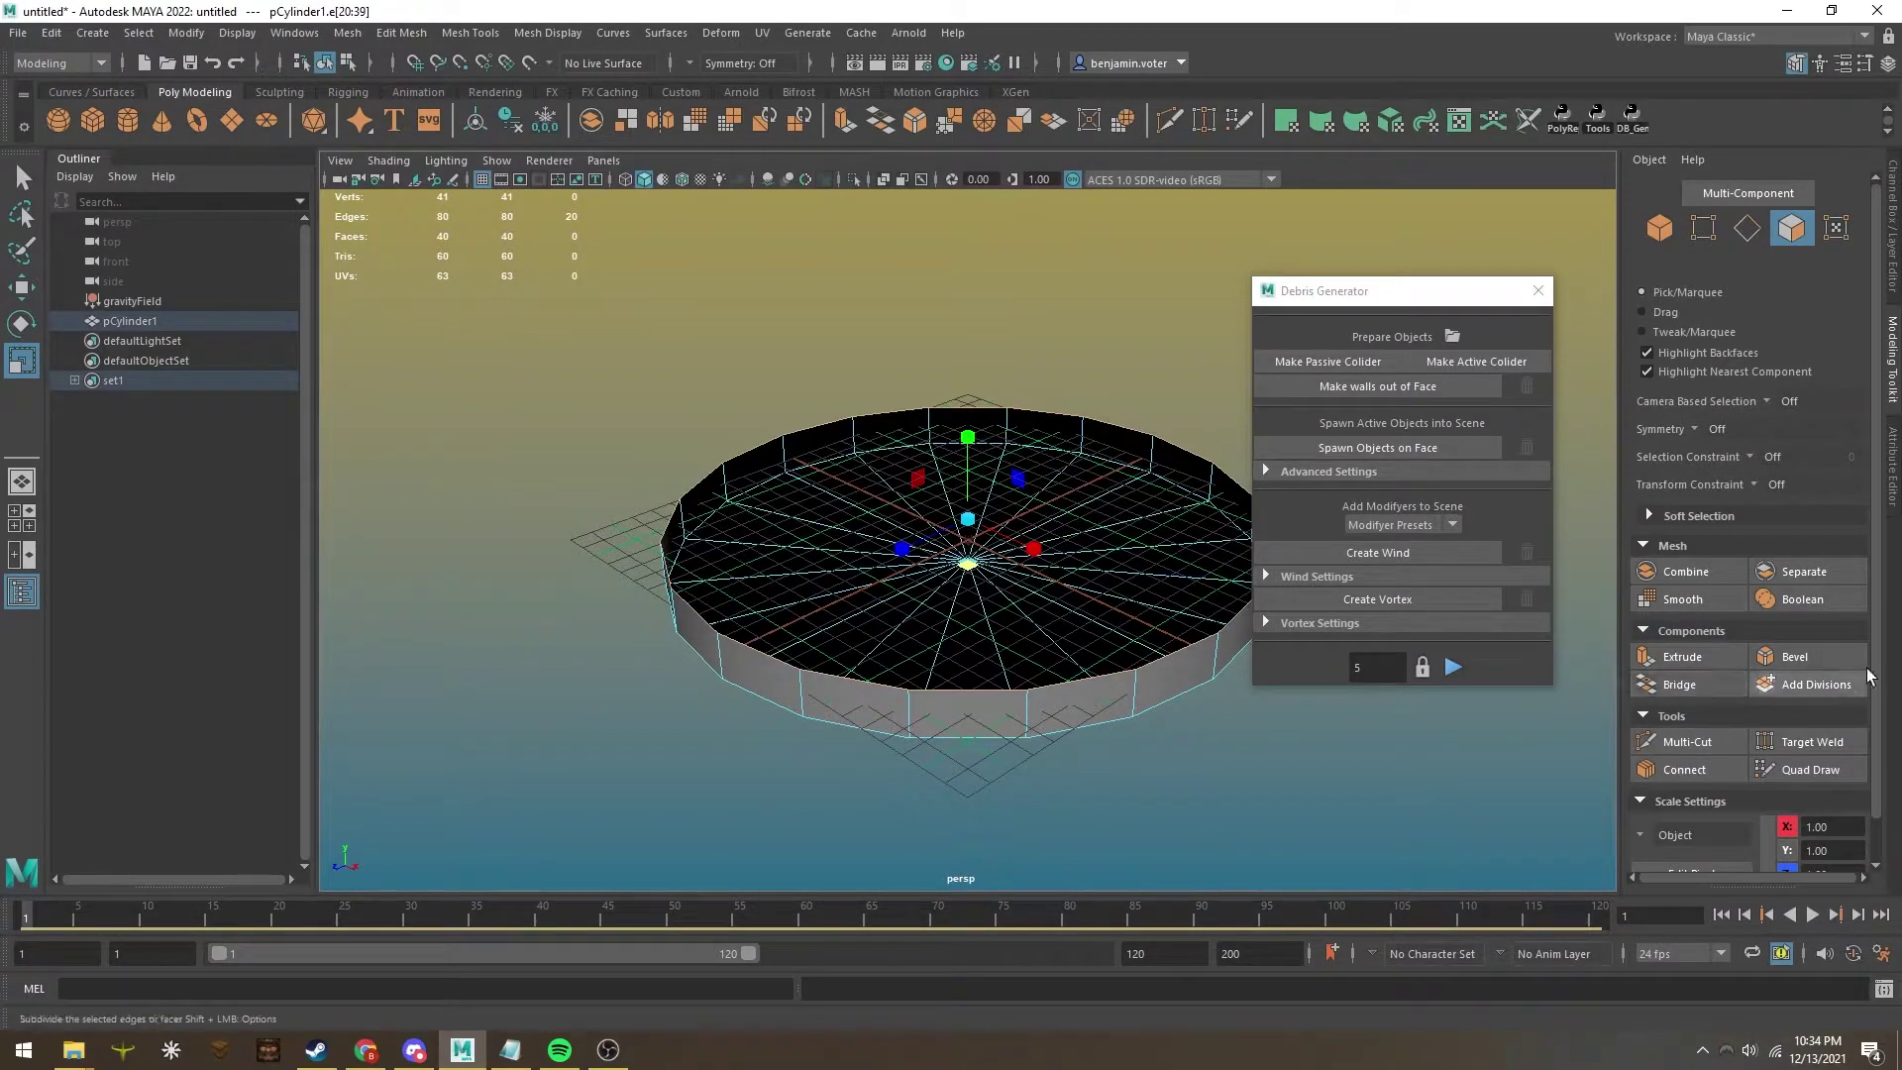
pyautogui.click(1714, 690)
# Move several side faces of the disc outward to give it an irregular outline.
pyautogui.click(918, 717)
pyautogui.keyDown('alt'); pyautogui.moveTo(921, 713); pyautogui.dragTo(1093, 701); pyautogui.keyUp('alt')
pyautogui.press('w')
pyautogui.keyDown('alt'); pyautogui.moveTo(1040, 679); pyautogui.dragTo(875, 602, button='middle'); pyautogui.keyUp('alt')
pyautogui.scroll(2, 896, 616)
pyautogui.moveTo(1152, 684); pyautogui.dragTo(1191, 707)
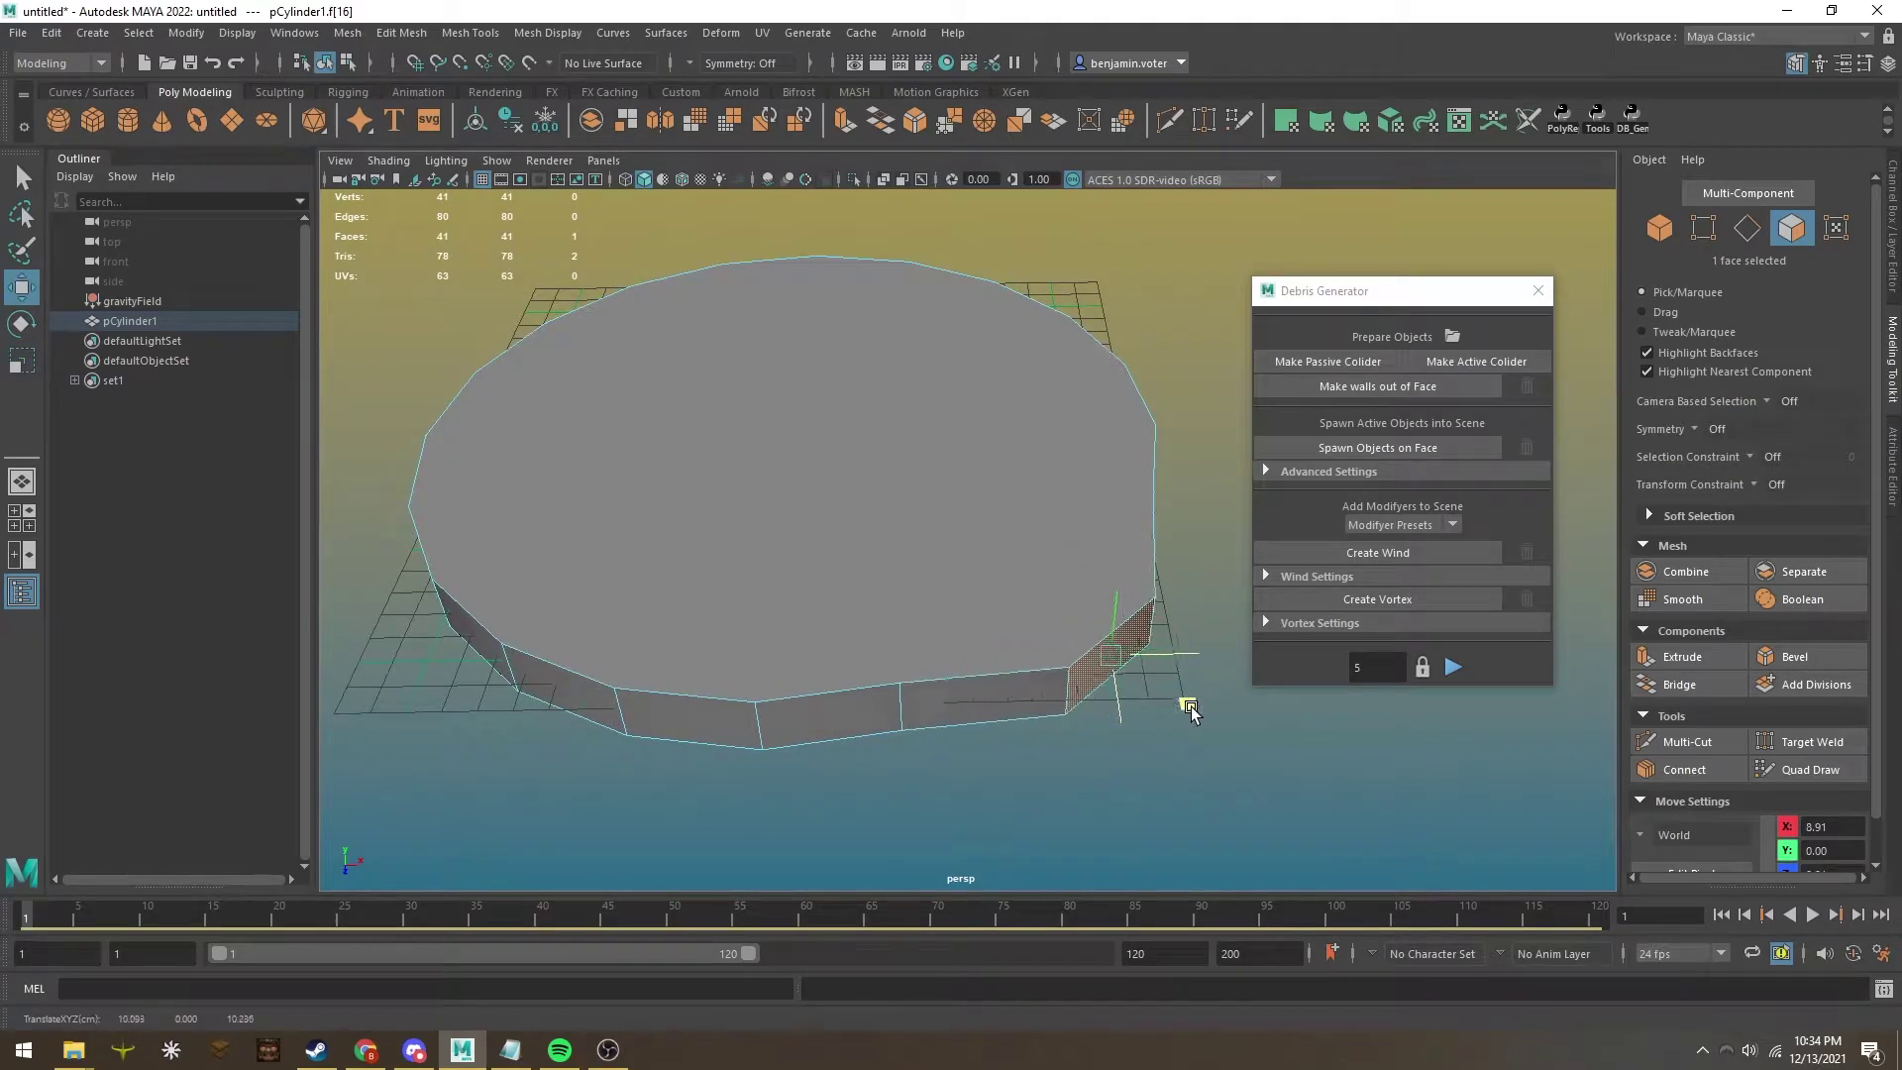
pyautogui.scroll(-2, 782, 680)
pyautogui.keyDown('alt'); pyautogui.moveTo(782, 680); pyautogui.dragTo(990, 666); pyautogui.keyUp('alt')
pyautogui.click(1027, 763)
pyautogui.scroll(-2, 1030, 758)
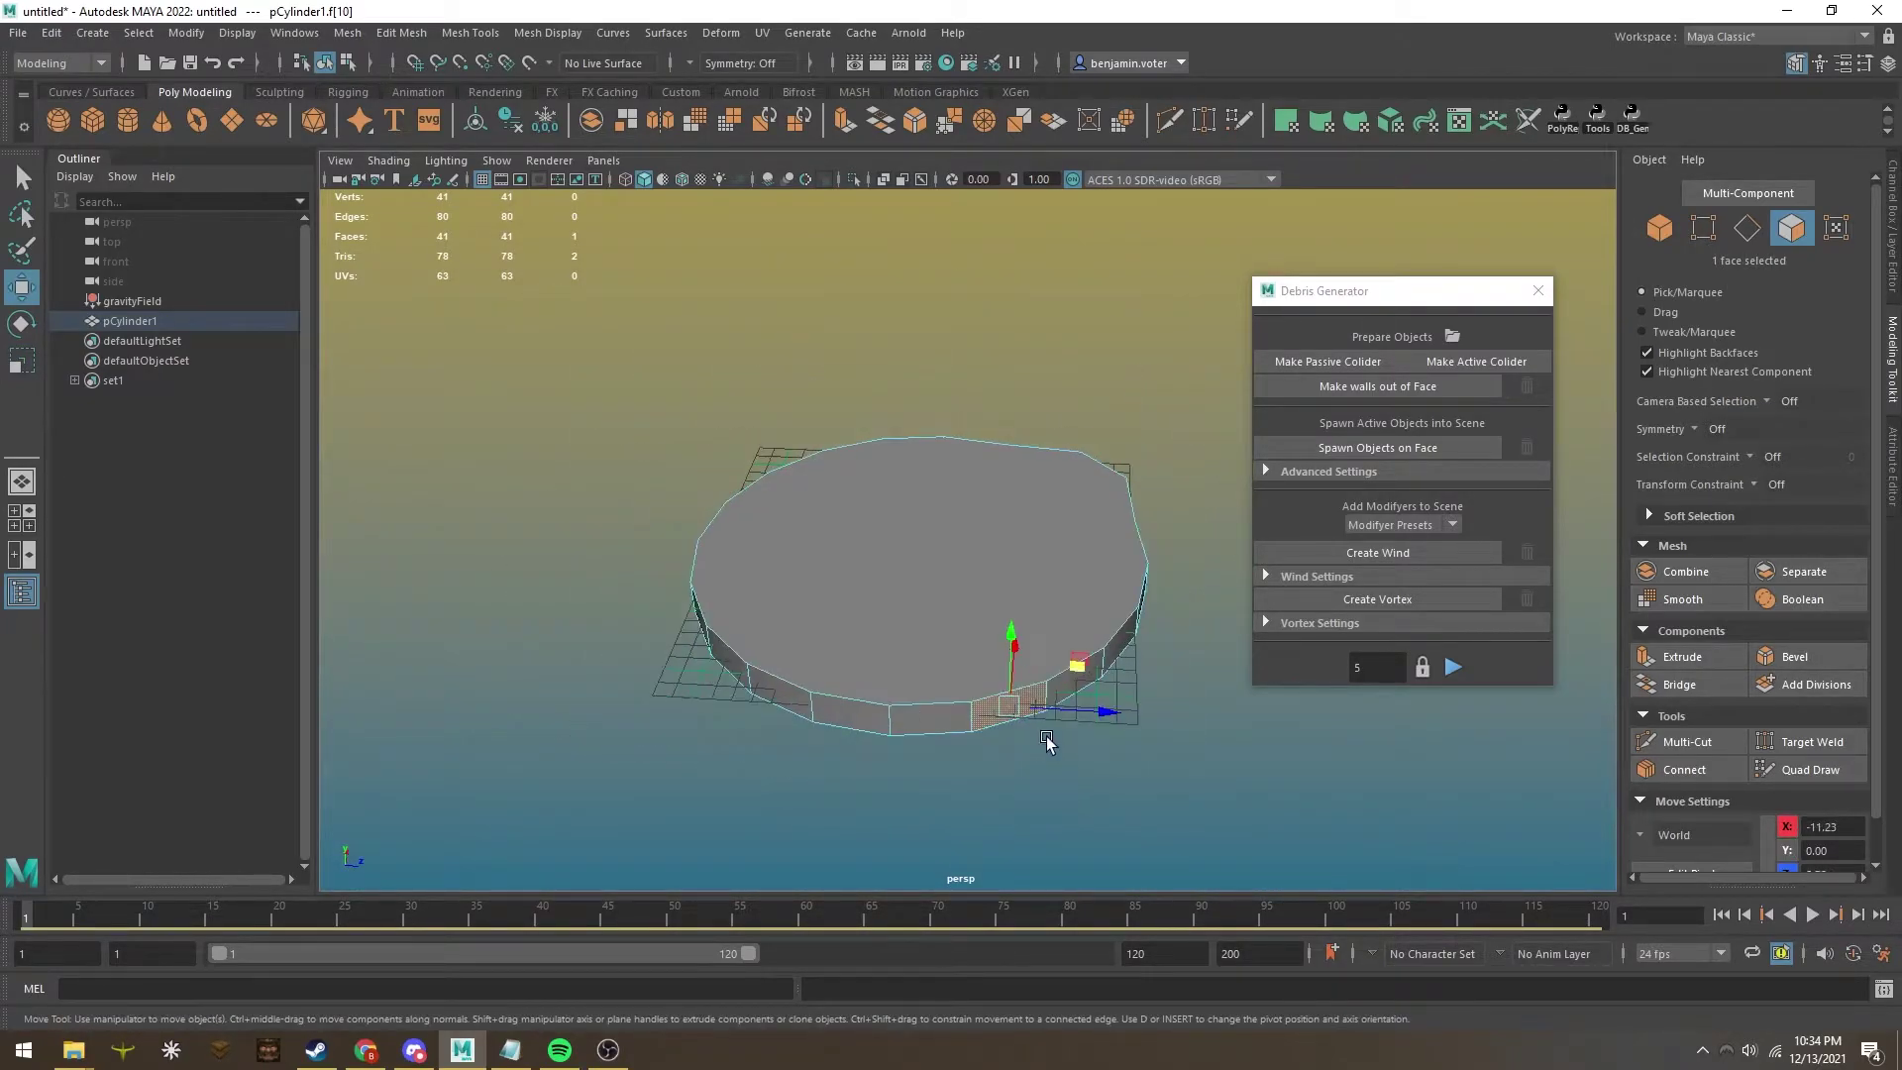
pyautogui.keyDown('alt'); pyautogui.moveTo(1047, 741); pyautogui.dragTo(886, 606); pyautogui.keyUp('alt')
pyautogui.click(885, 589)
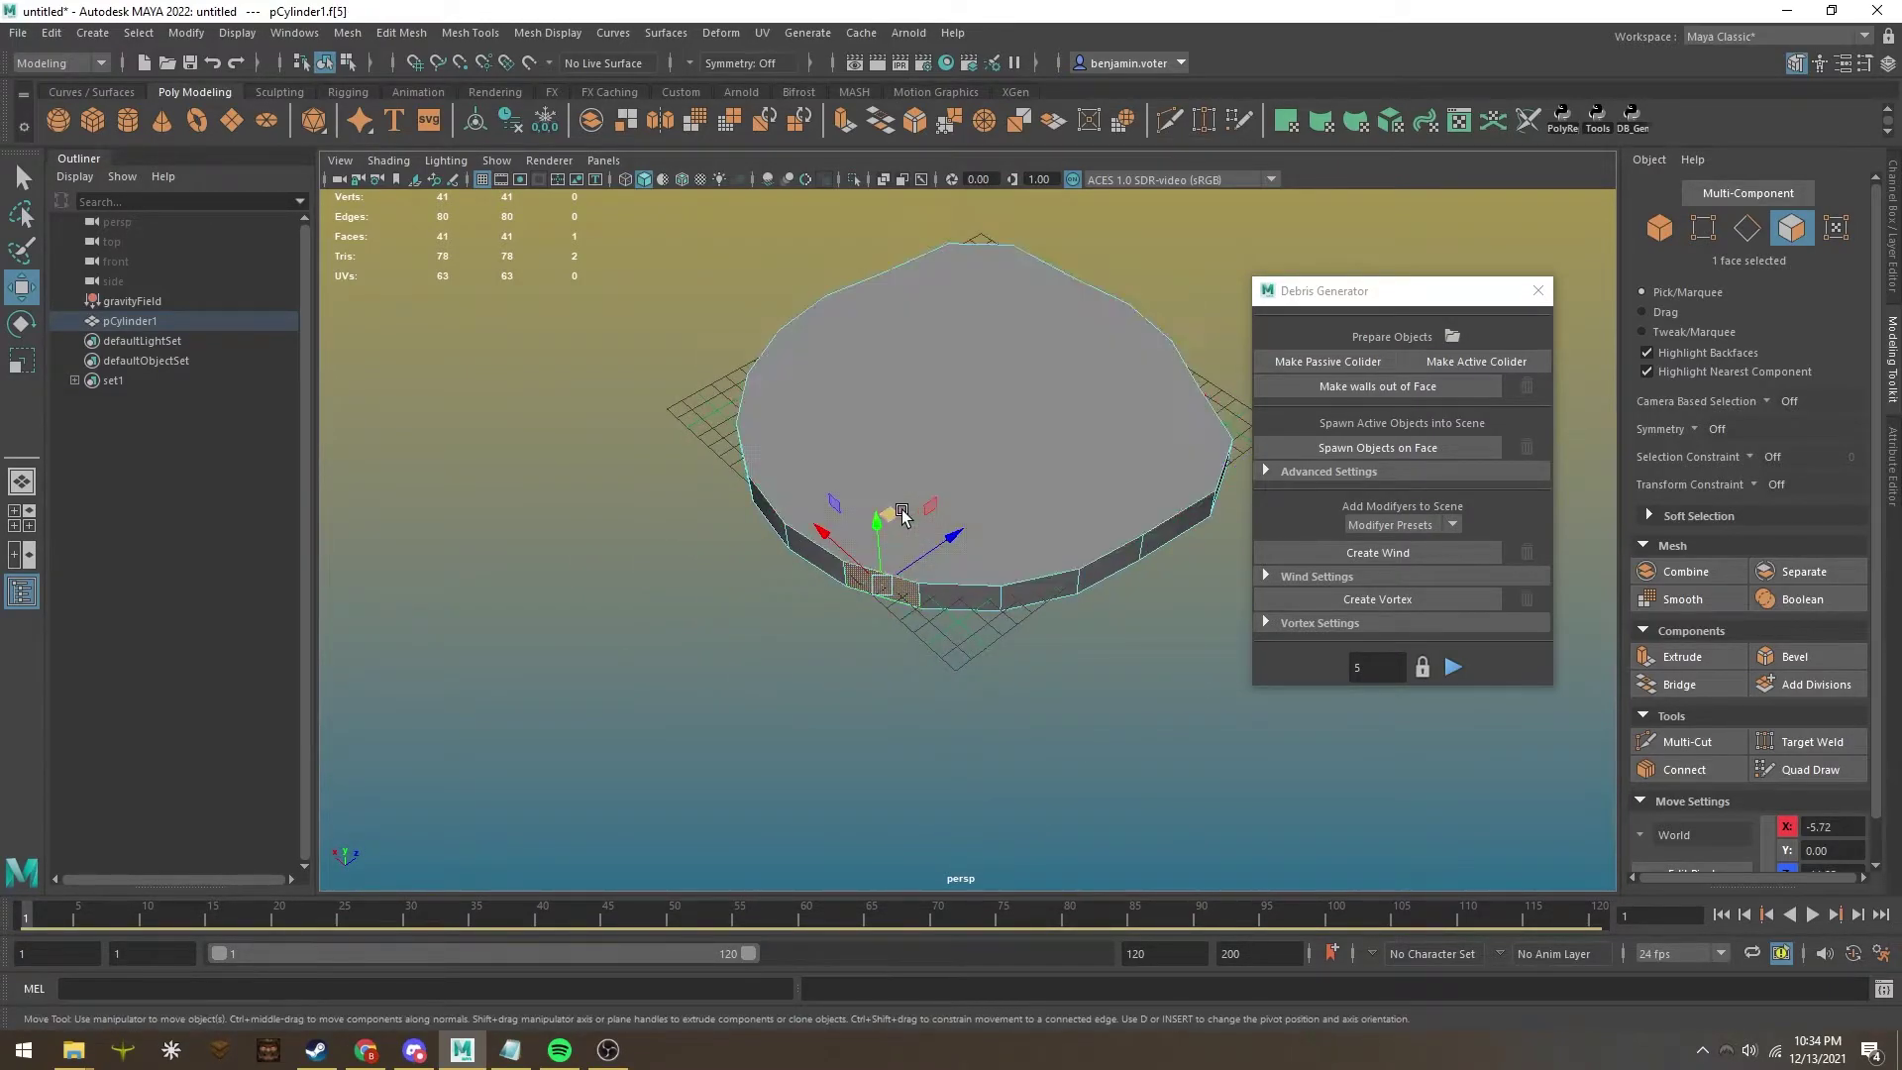
pyautogui.keyDown('alt'); pyautogui.moveTo(880, 540); pyautogui.dragTo(721, 340); pyautogui.keyUp('alt')
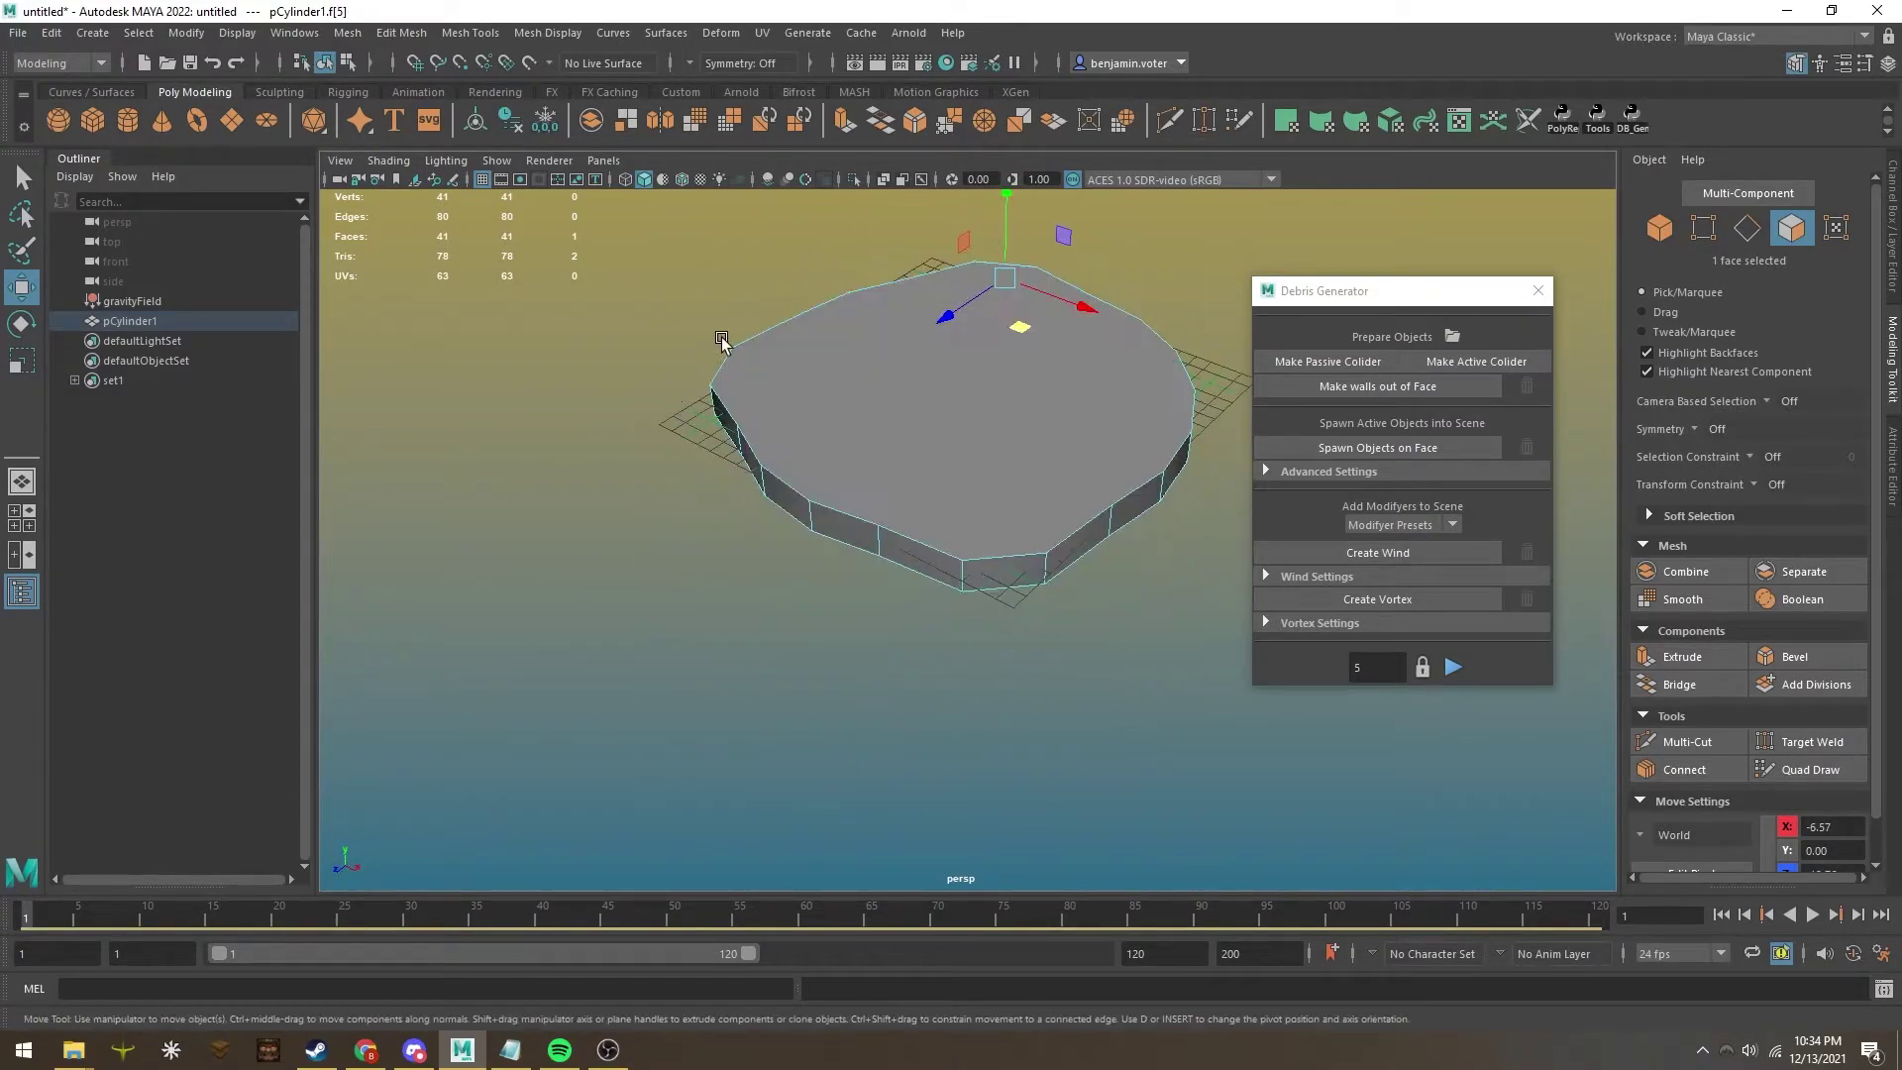
# Make walls out of the disc's top face and spawn the prepared rock objects on it.
pyautogui.click(672, 271)
pyautogui.click(893, 338)
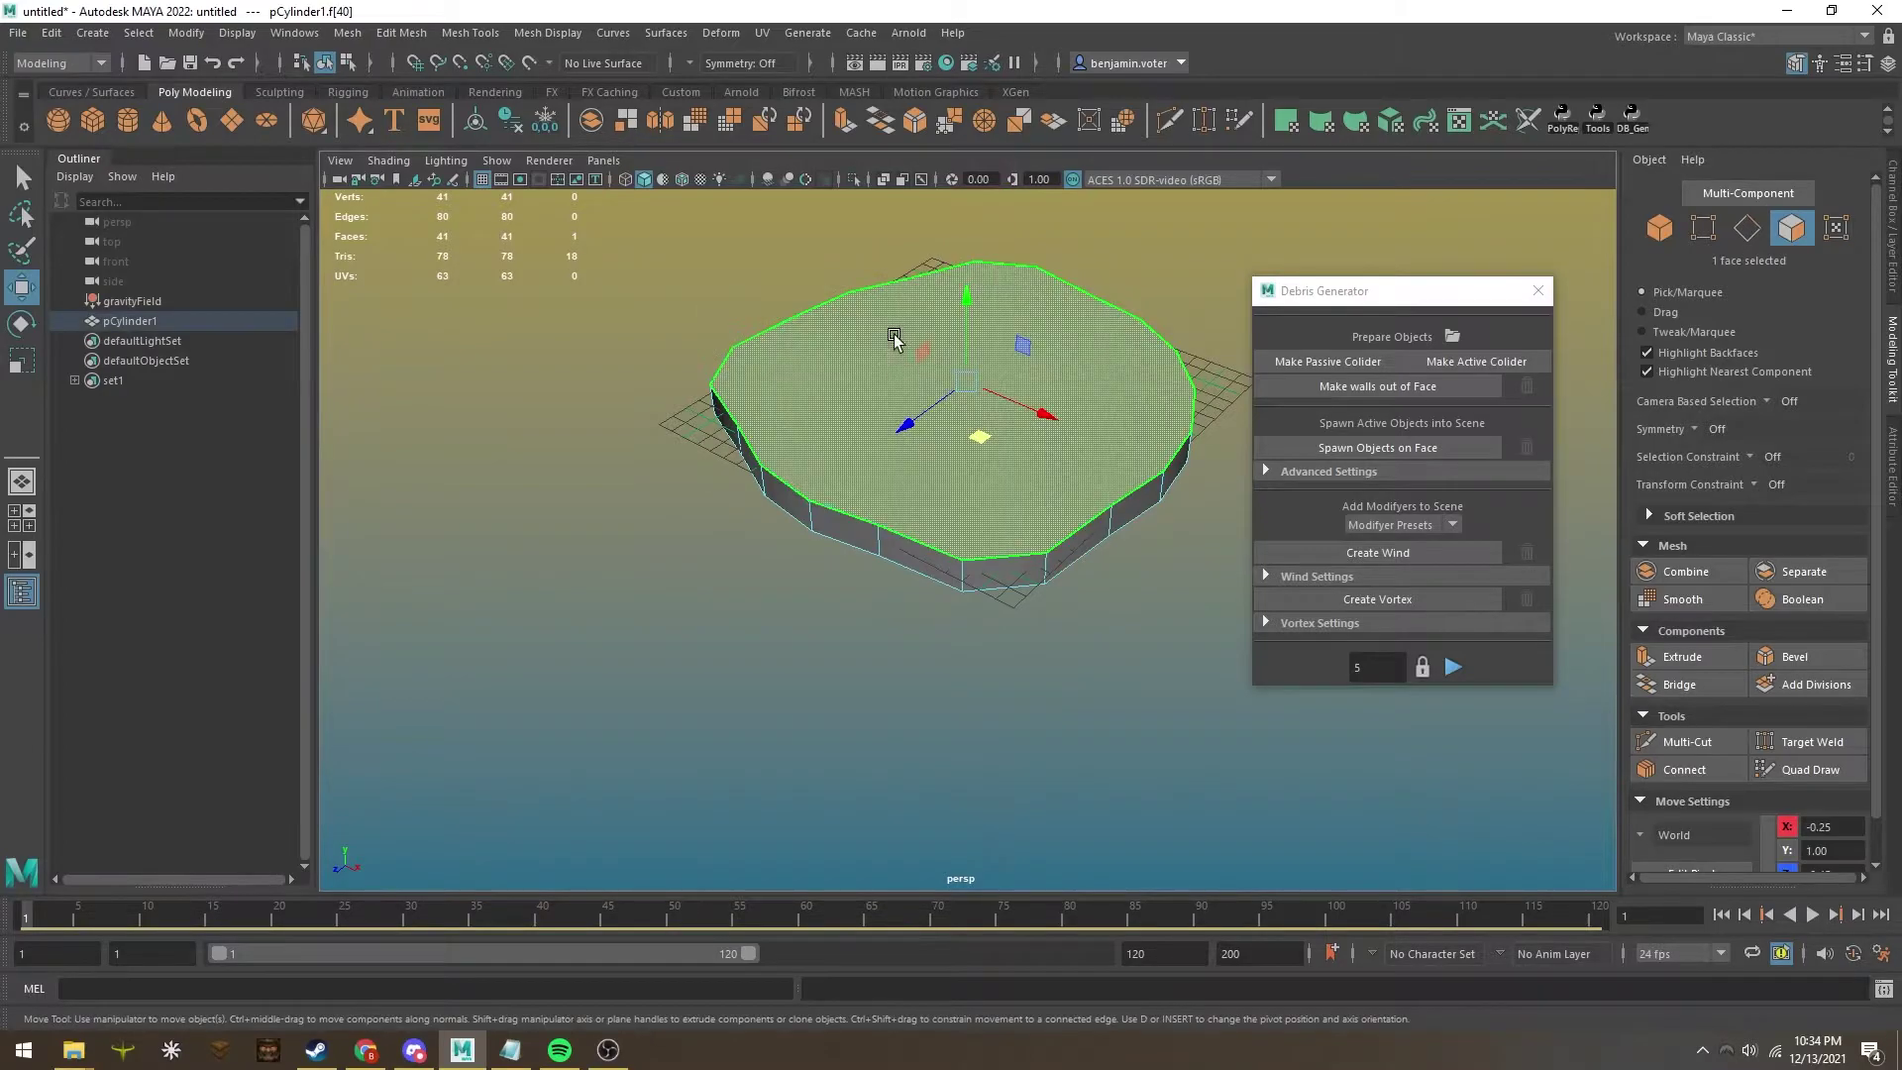
pyautogui.click(1371, 393)
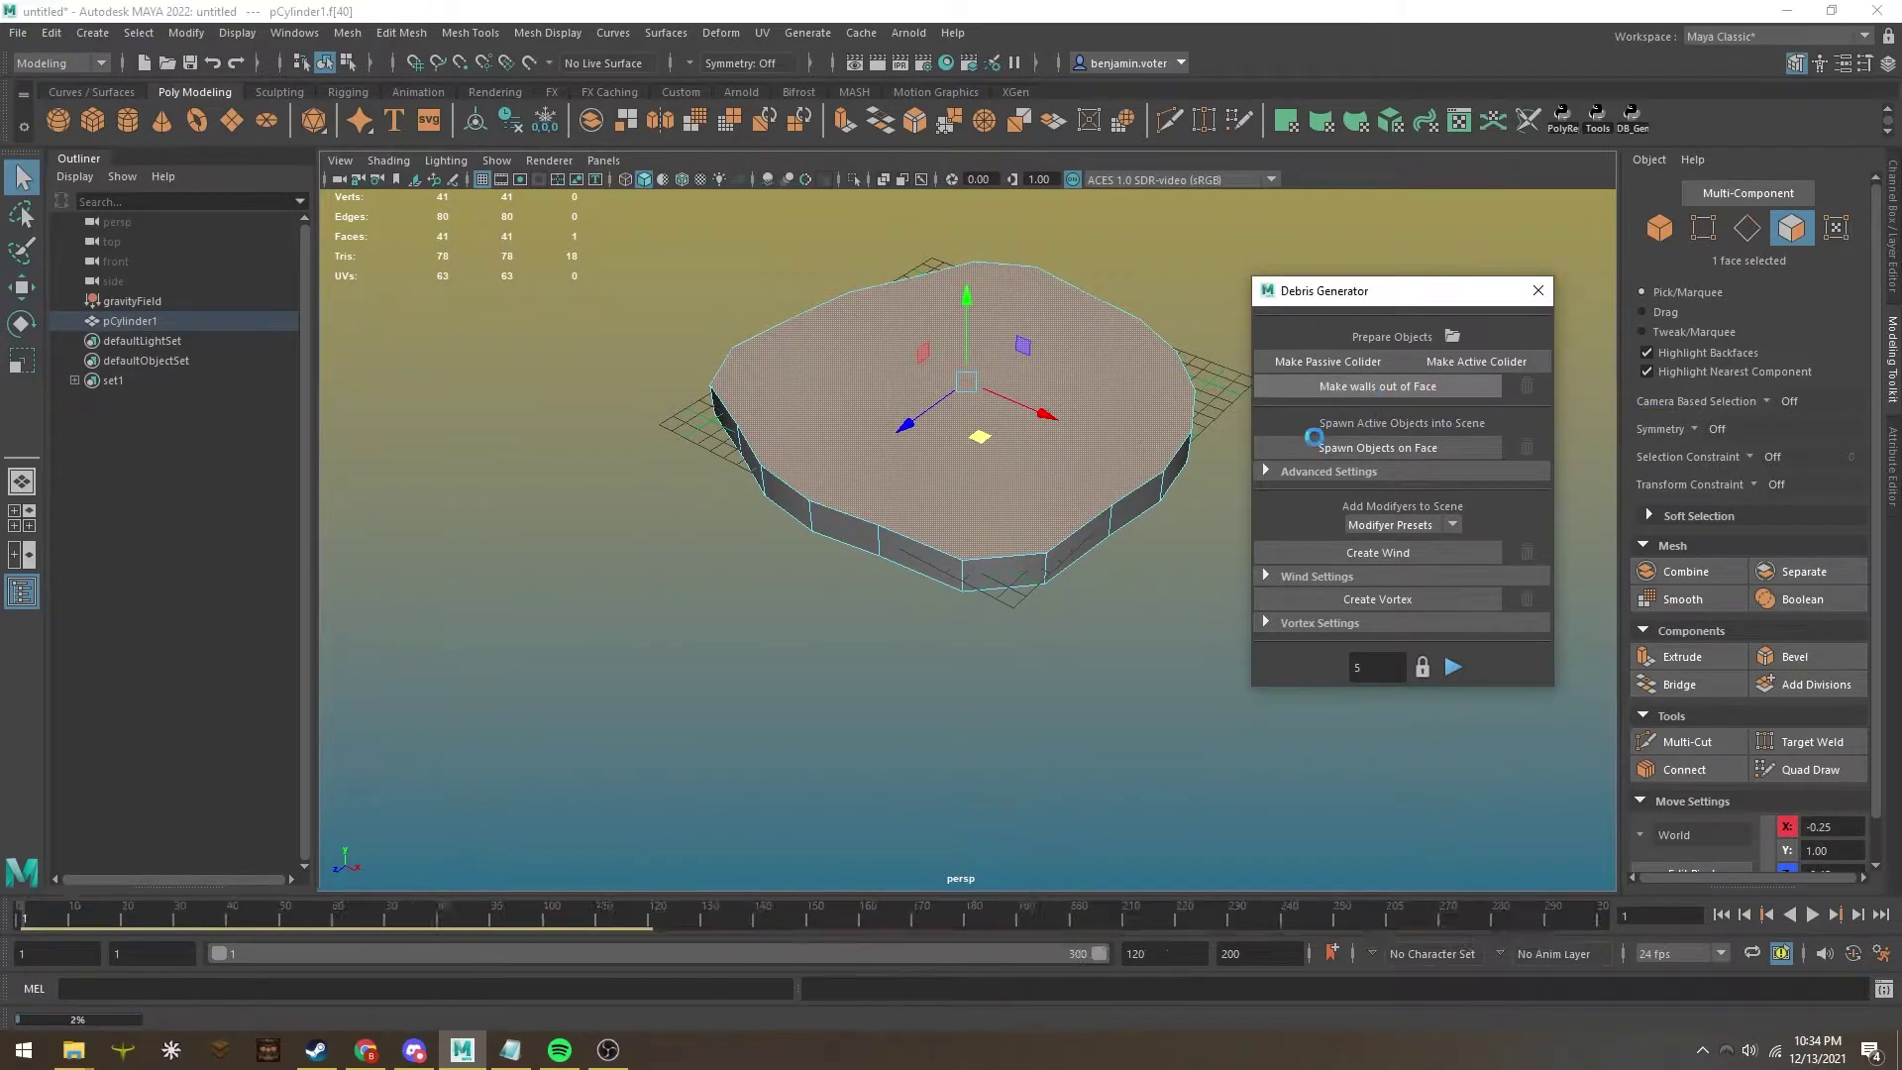
pyautogui.keyDown('alt'); pyautogui.moveTo(655, 758); pyautogui.dragTo(1028, 476); pyautogui.keyUp('alt')
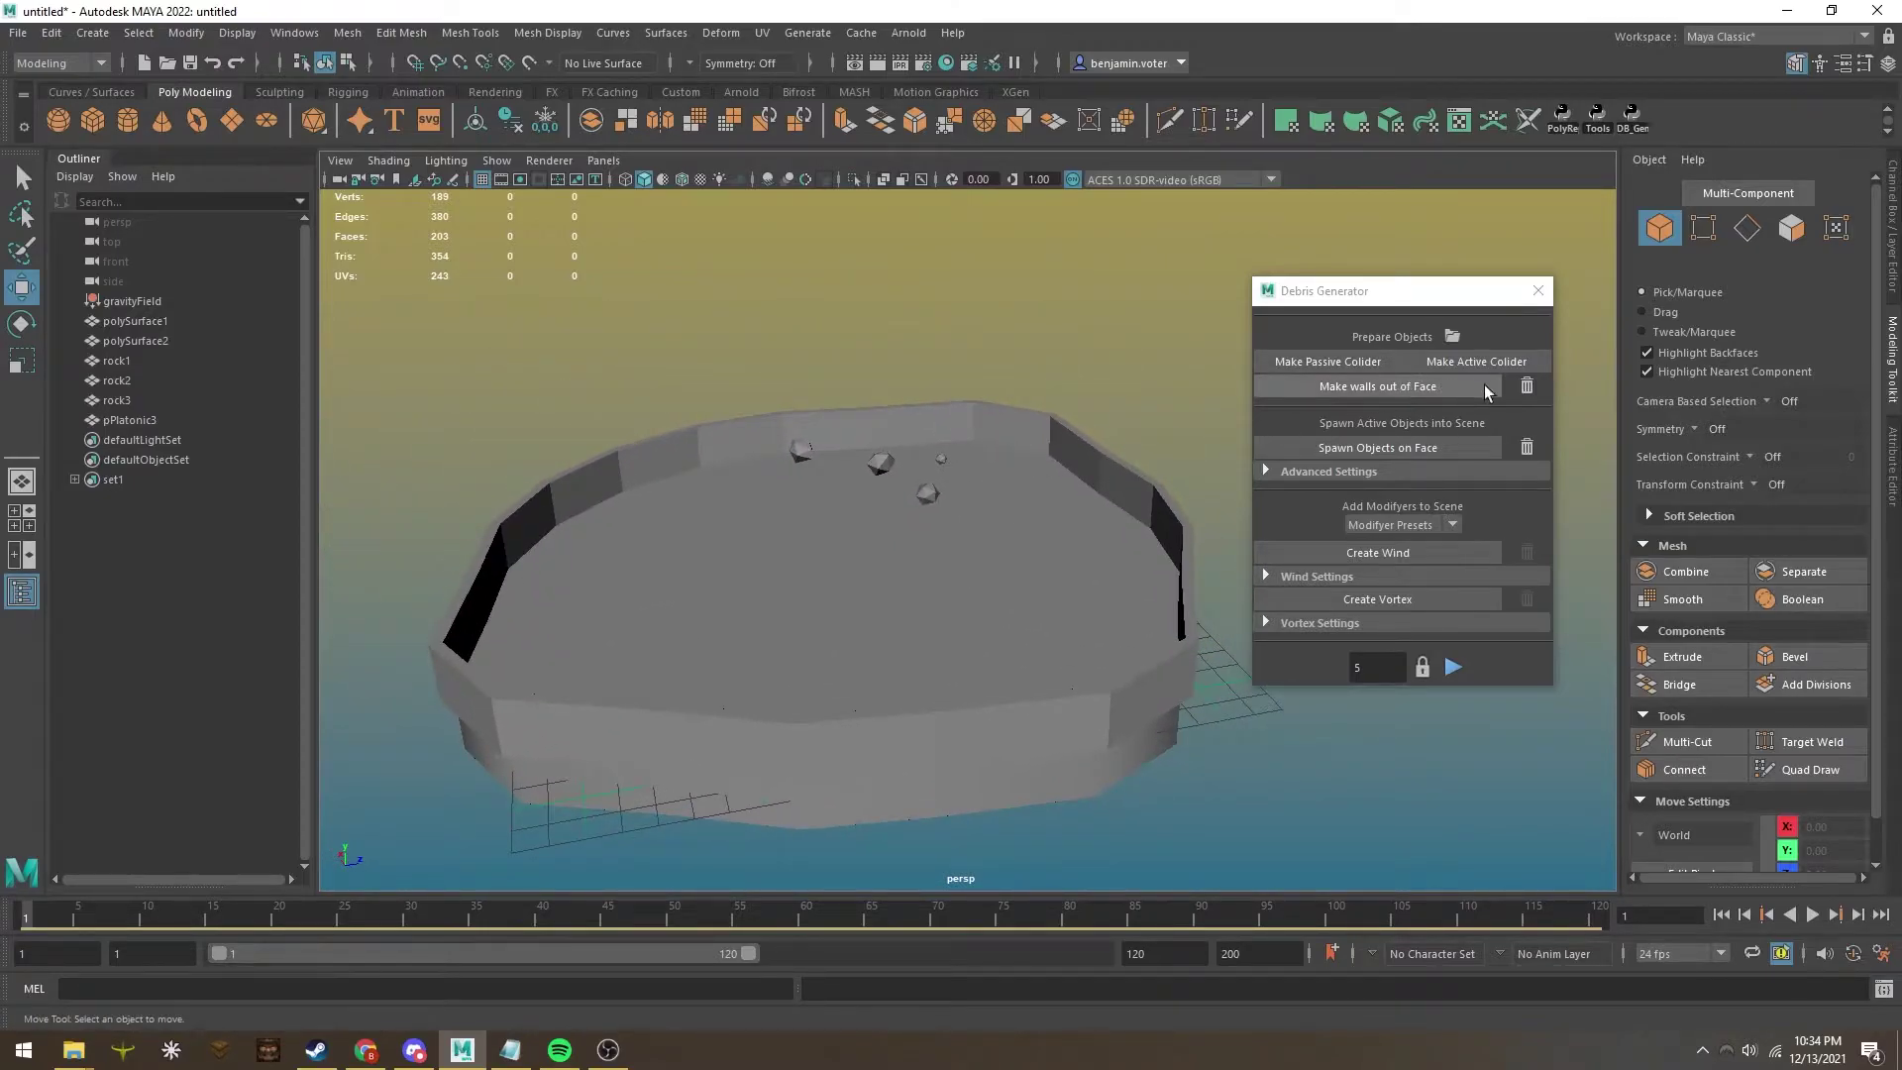
# Examine the generated walls and spawned rocks from several angles, trying a face selection on the enclosed floor.
pyautogui.scroll(2, 1057, 426)
pyautogui.scroll(-1, 1097, 439)
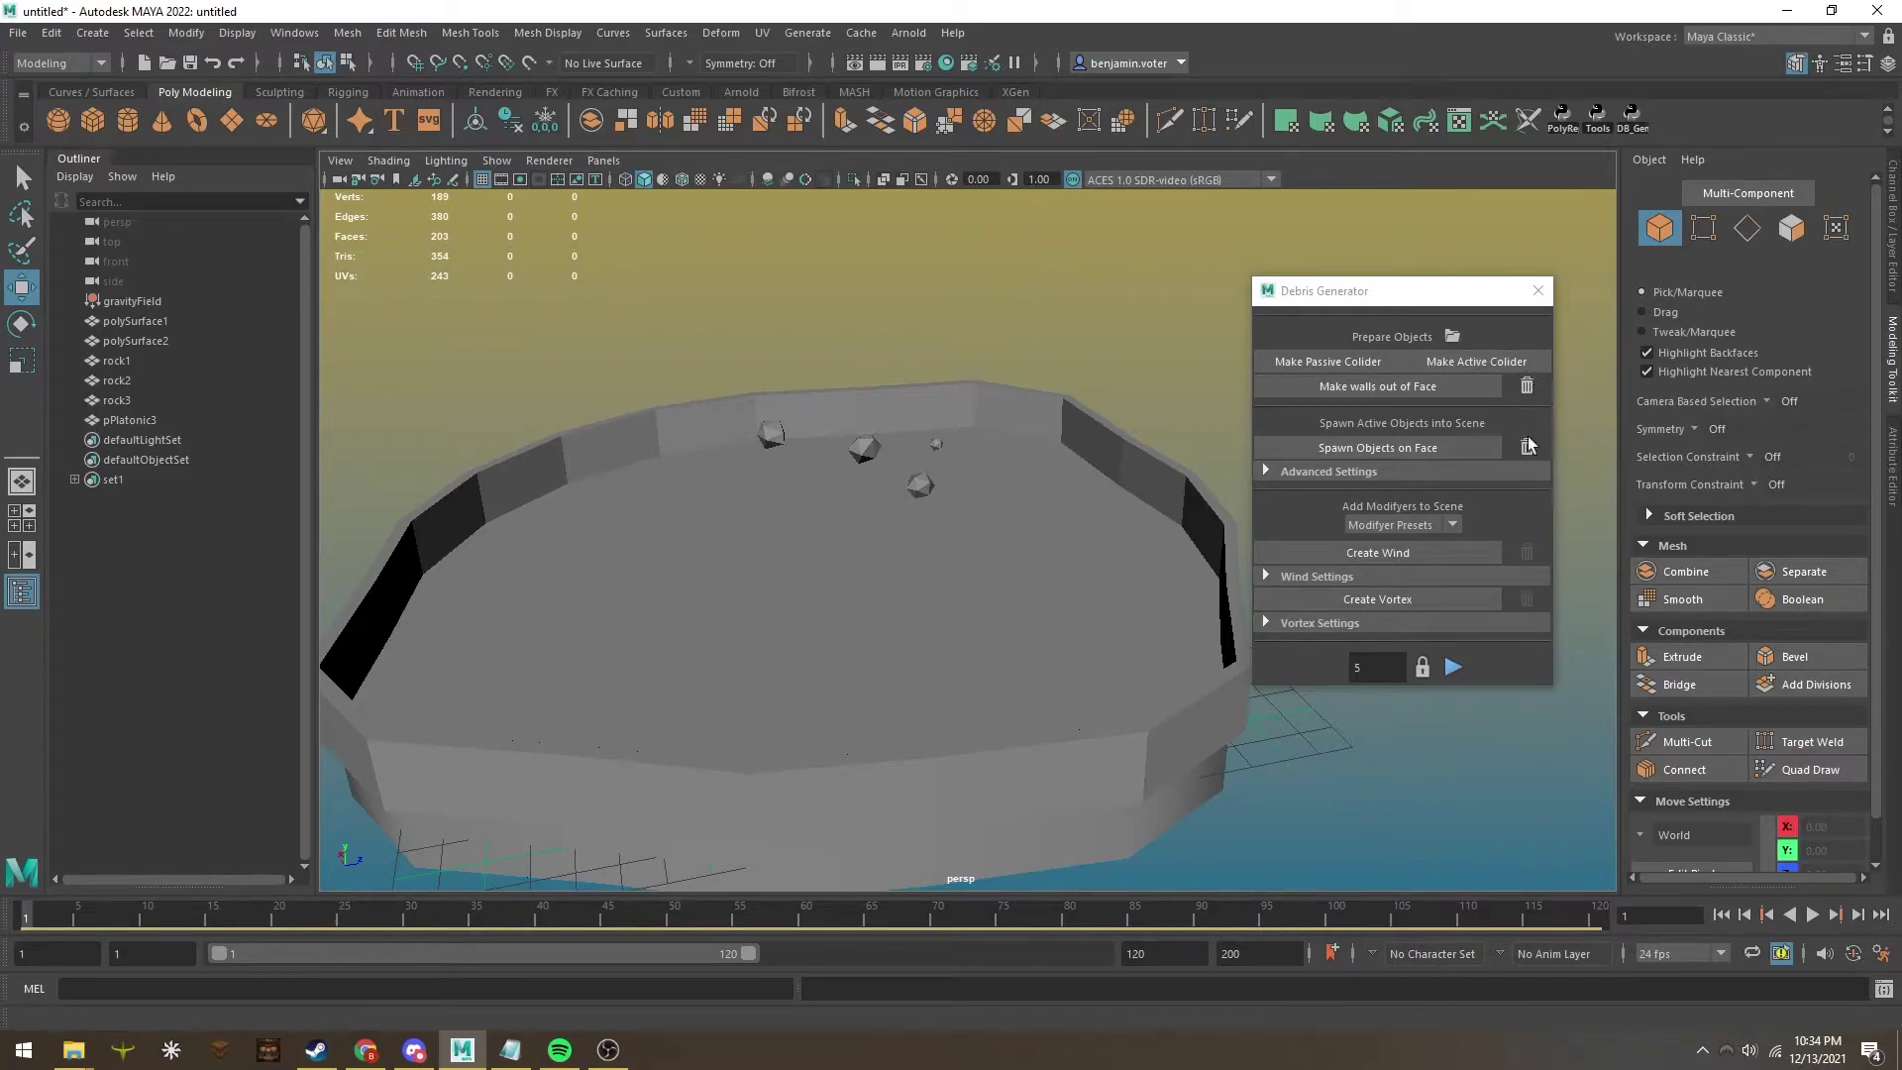
pyautogui.keyDown('alt'); pyautogui.moveTo(1033, 534); pyautogui.dragTo(993, 521); pyautogui.keyUp('alt')
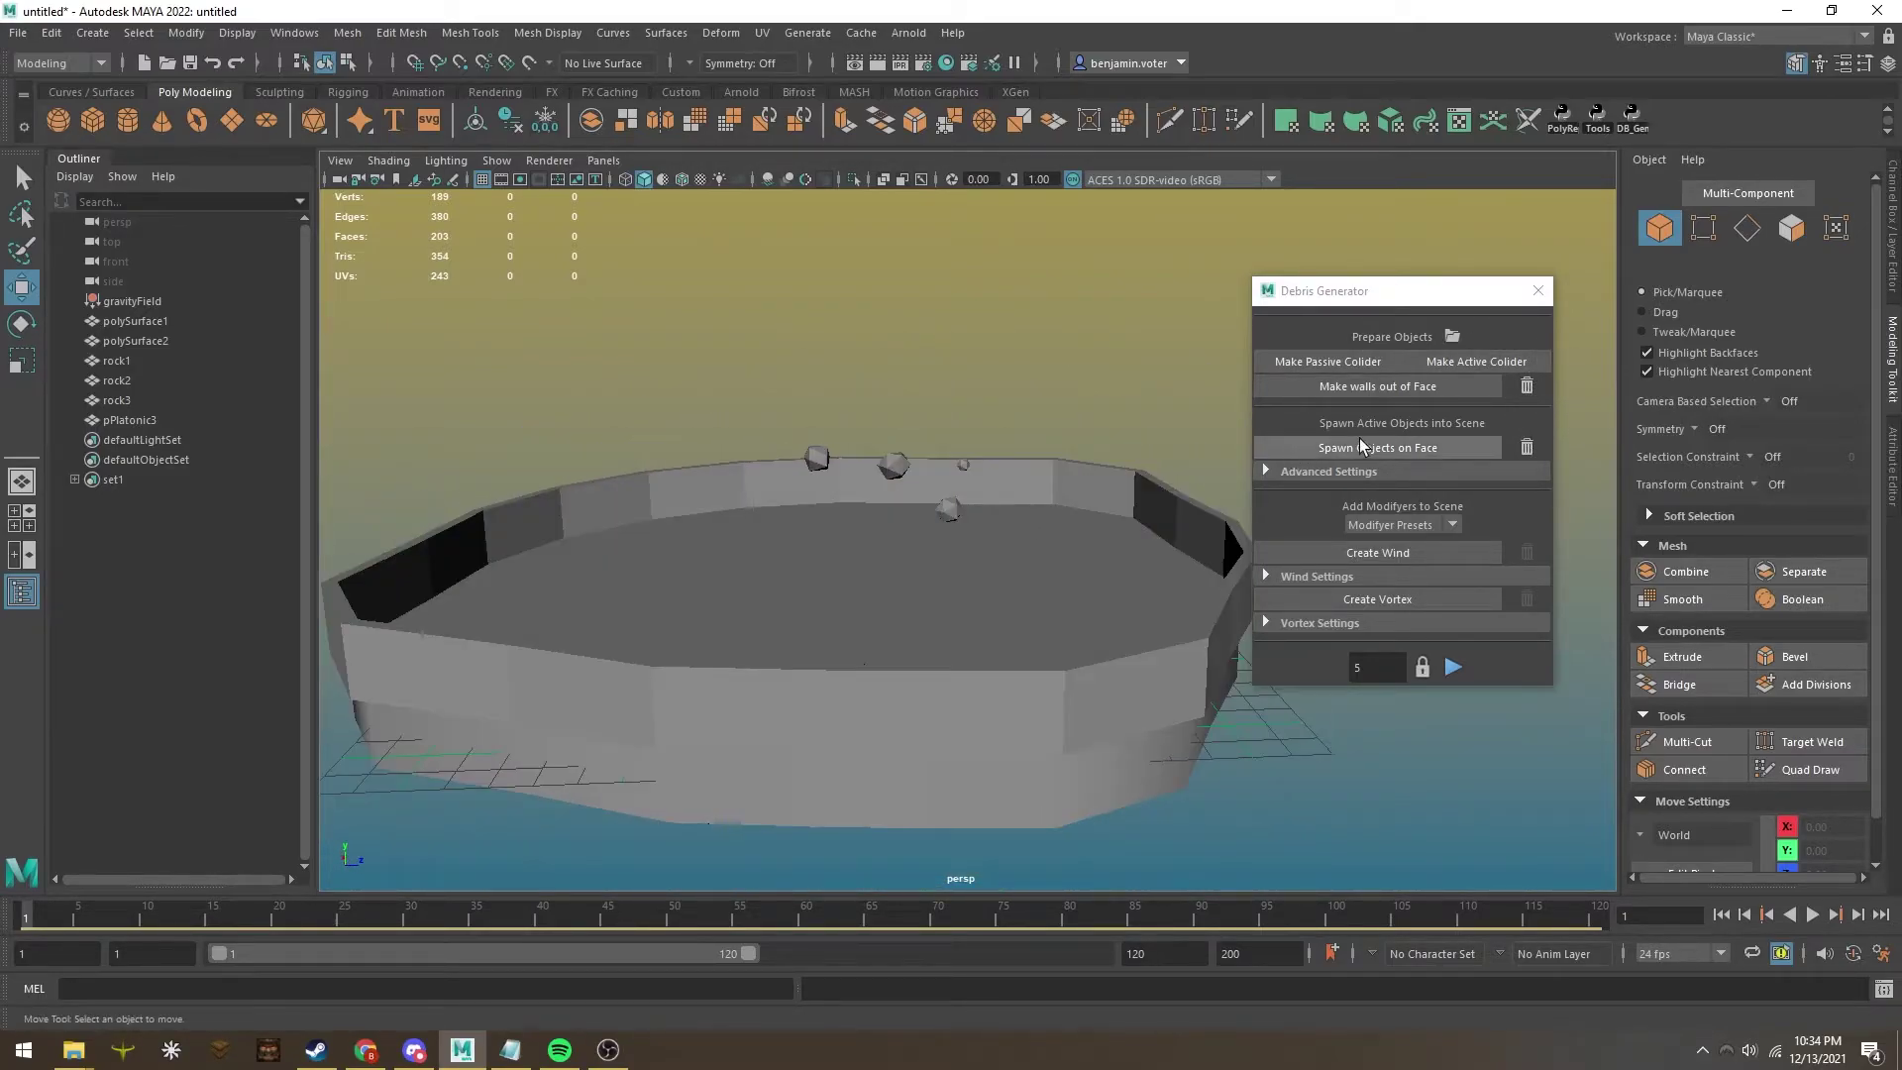
pyautogui.moveTo(871, 525); pyautogui.dragTo(868, 597, button='right')
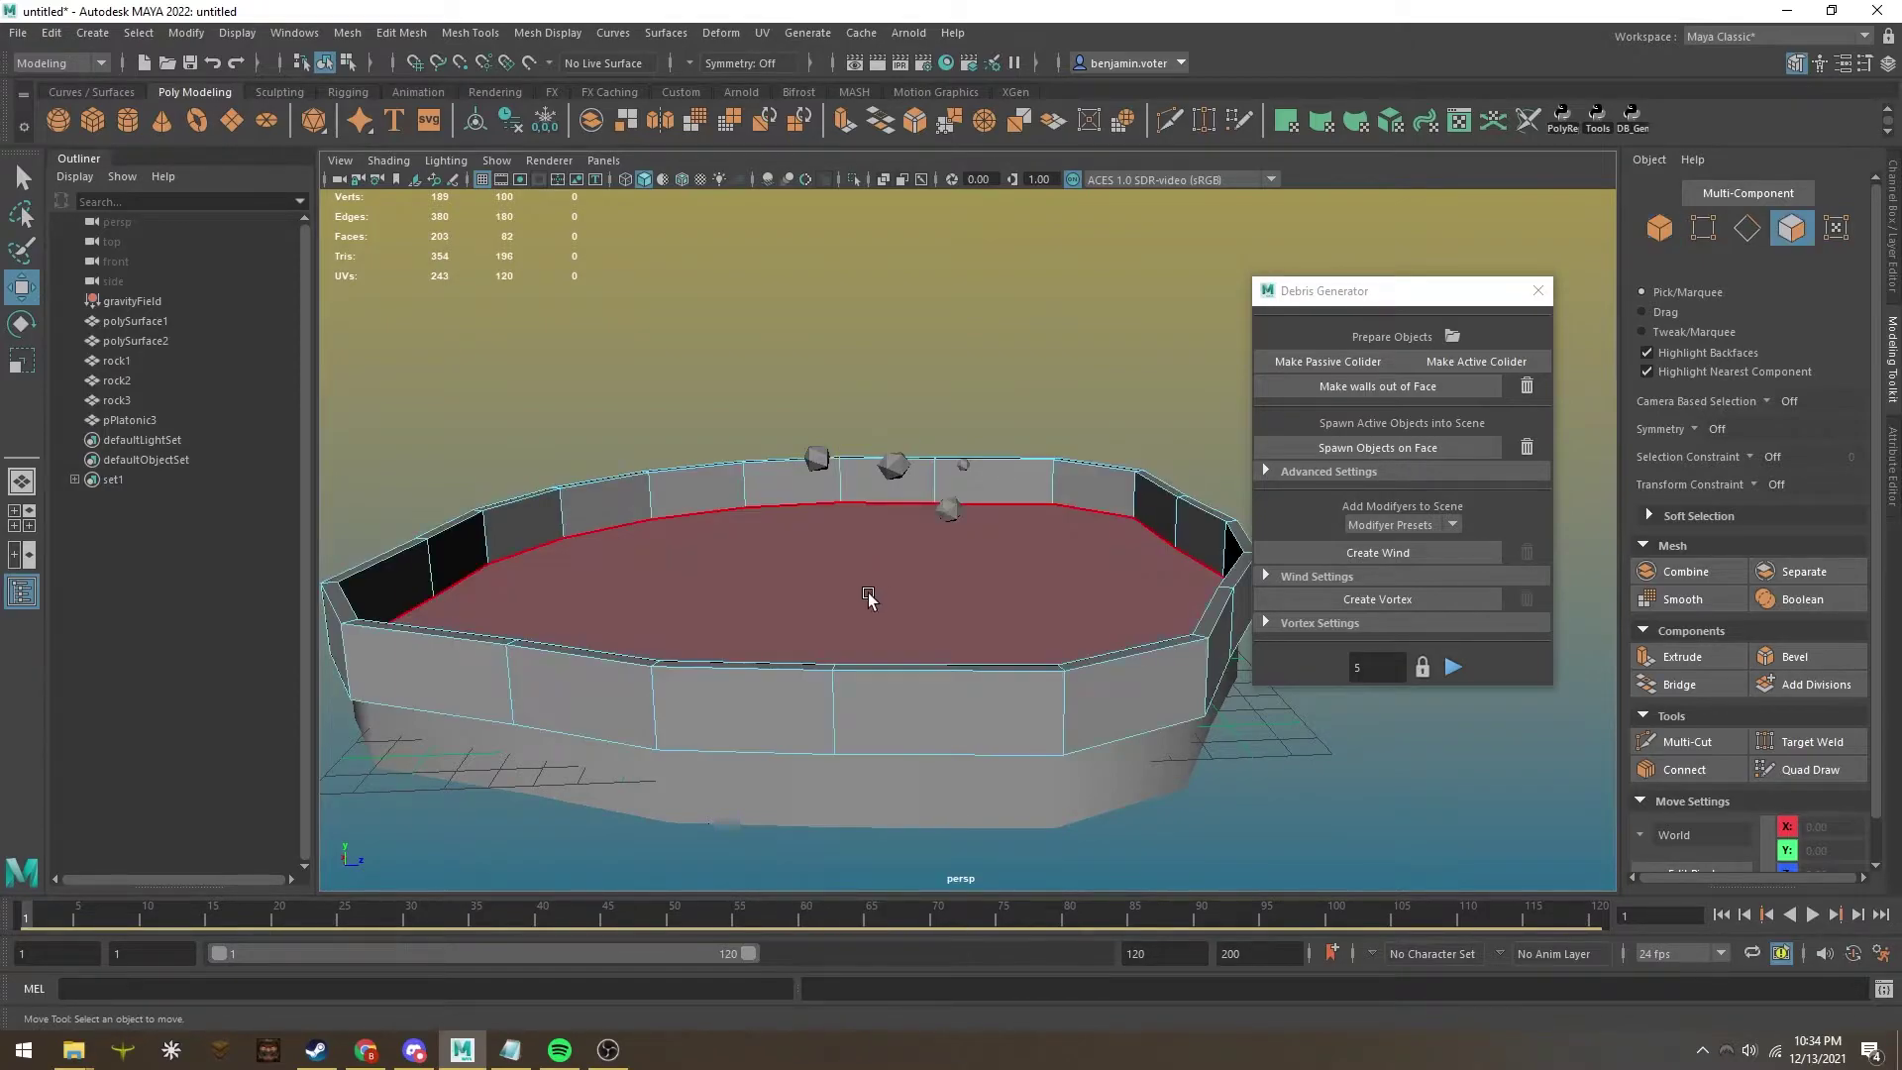
pyautogui.click(867, 597)
pyautogui.click(1019, 288)
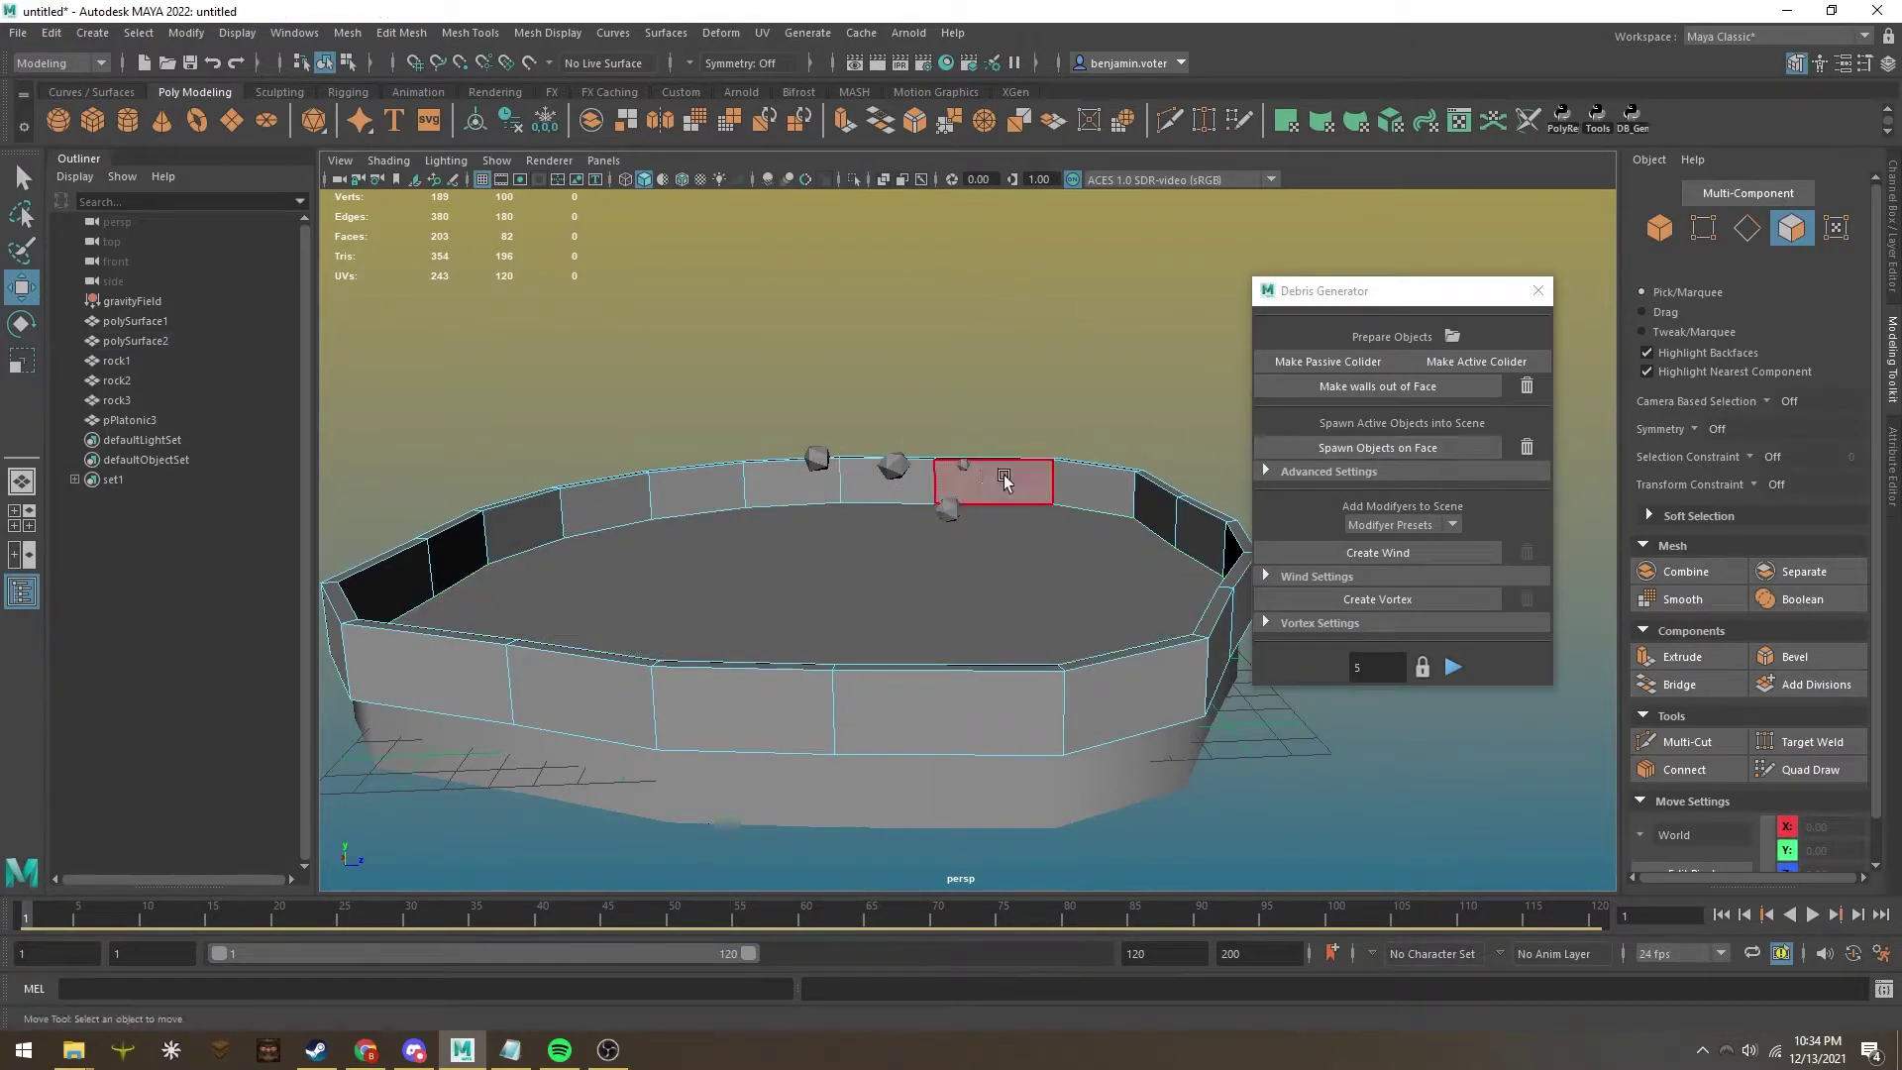
pyautogui.keyDown('alt'); pyautogui.moveTo(912, 428); pyautogui.dragTo(995, 475); pyautogui.keyUp('alt')
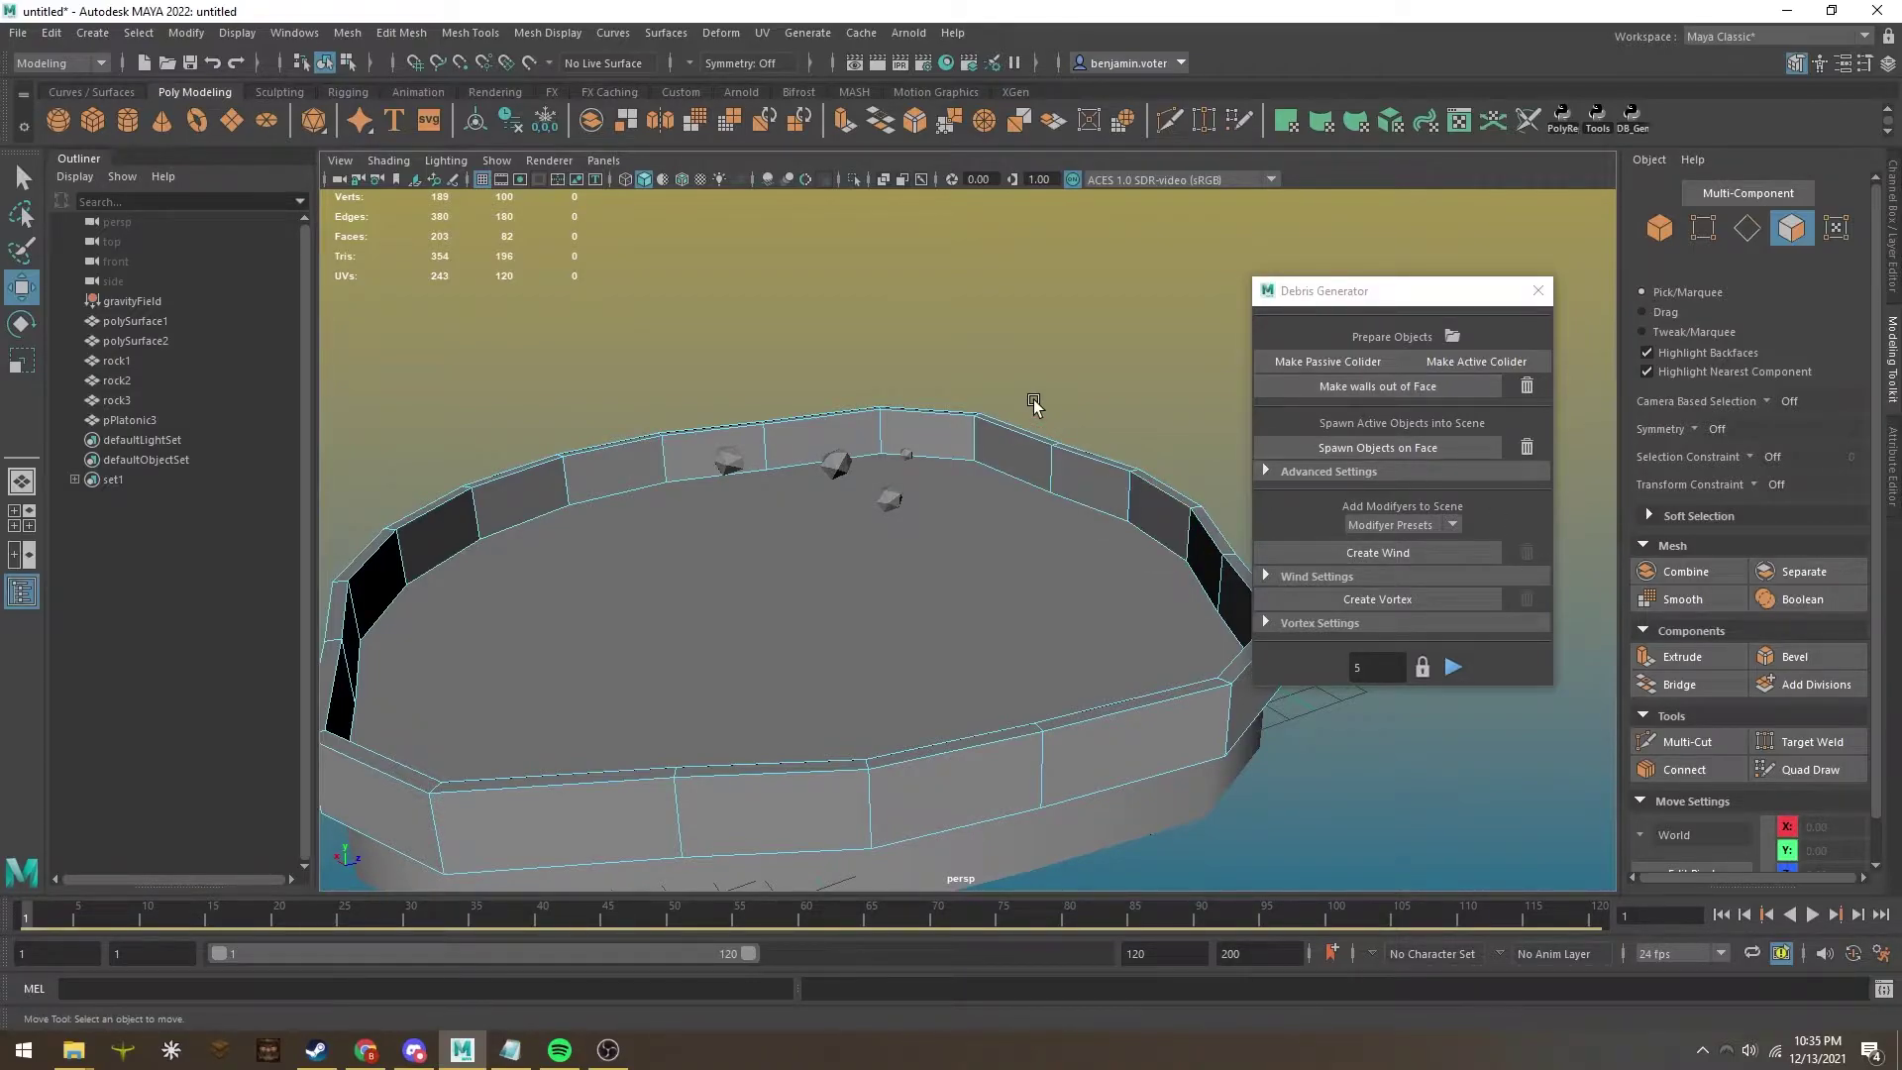
# Review the advanced settings for spawning objects, such as random location scale, mass, friction and bounciness.
pyautogui.keyDown('alt'); pyautogui.moveTo(1025, 530); pyautogui.dragTo(1381, 514); pyautogui.keyUp('alt')
pyautogui.click(1287, 469)
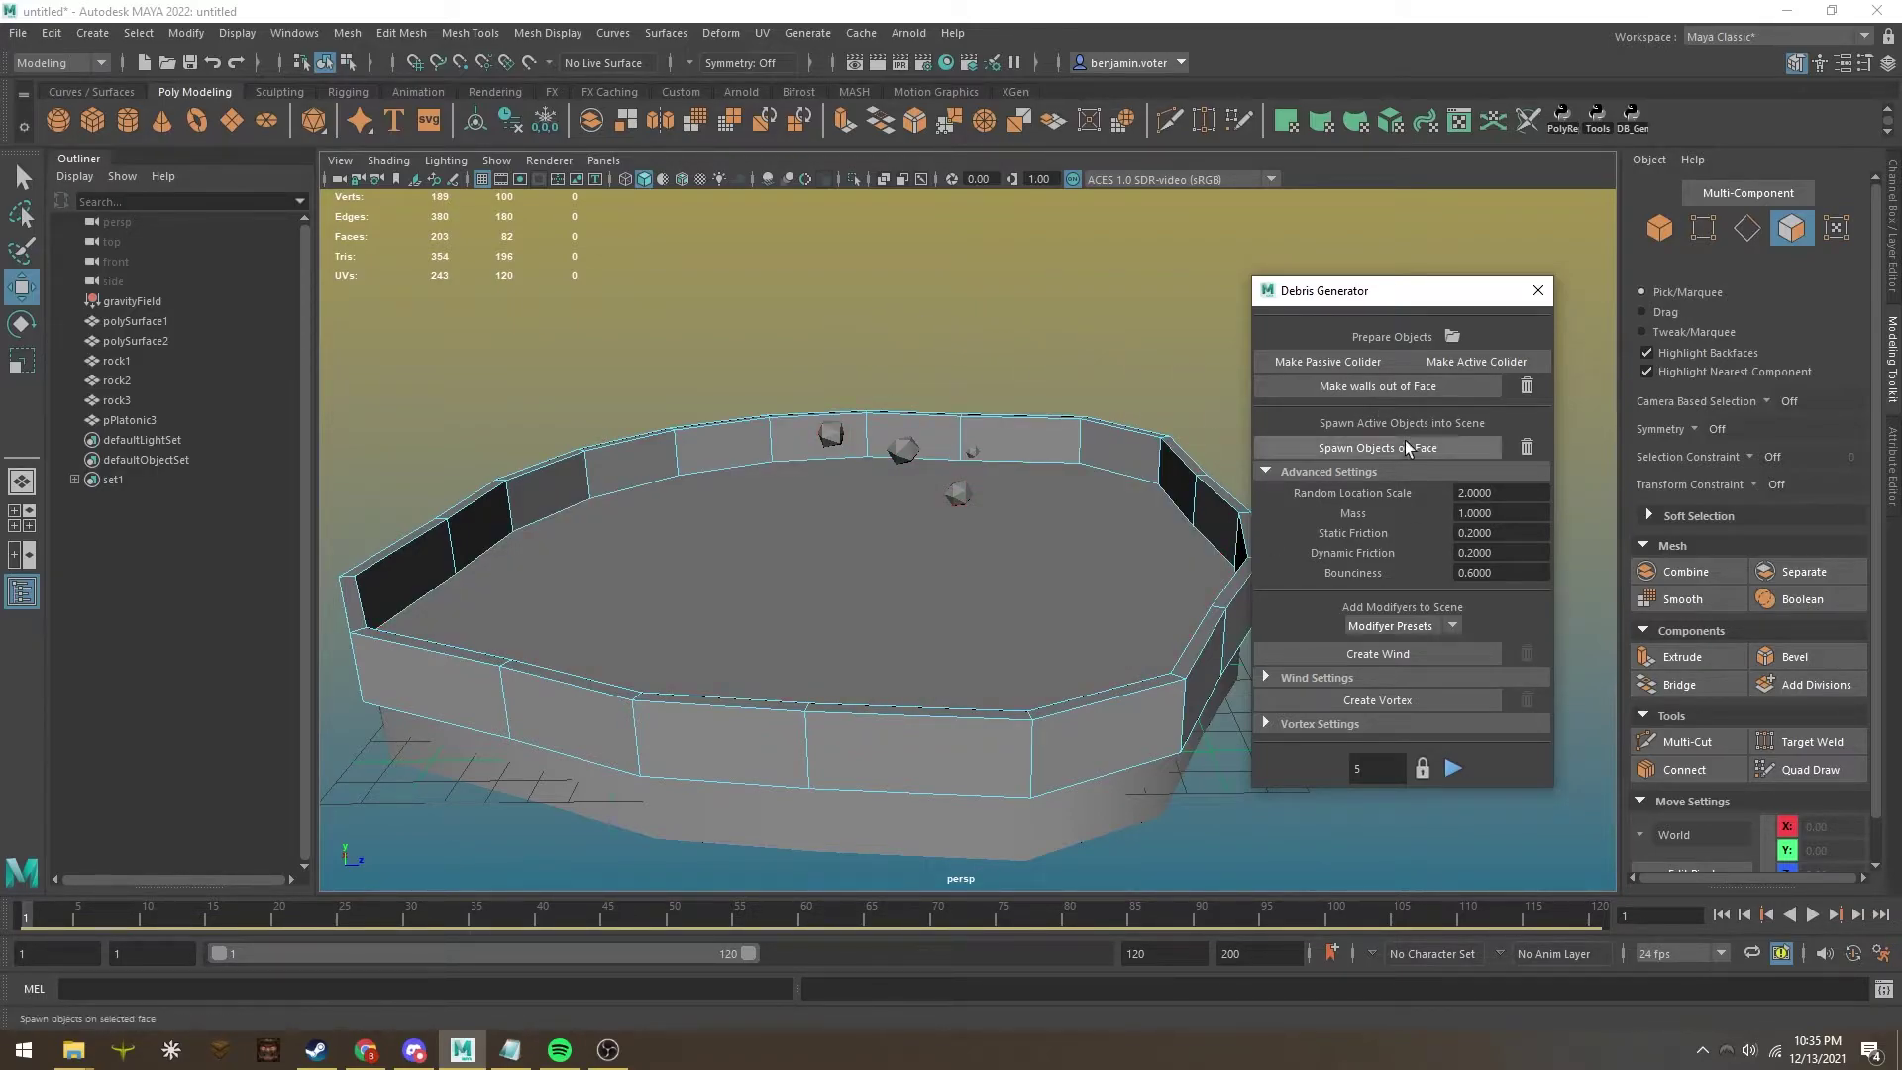
pyautogui.click(1264, 473)
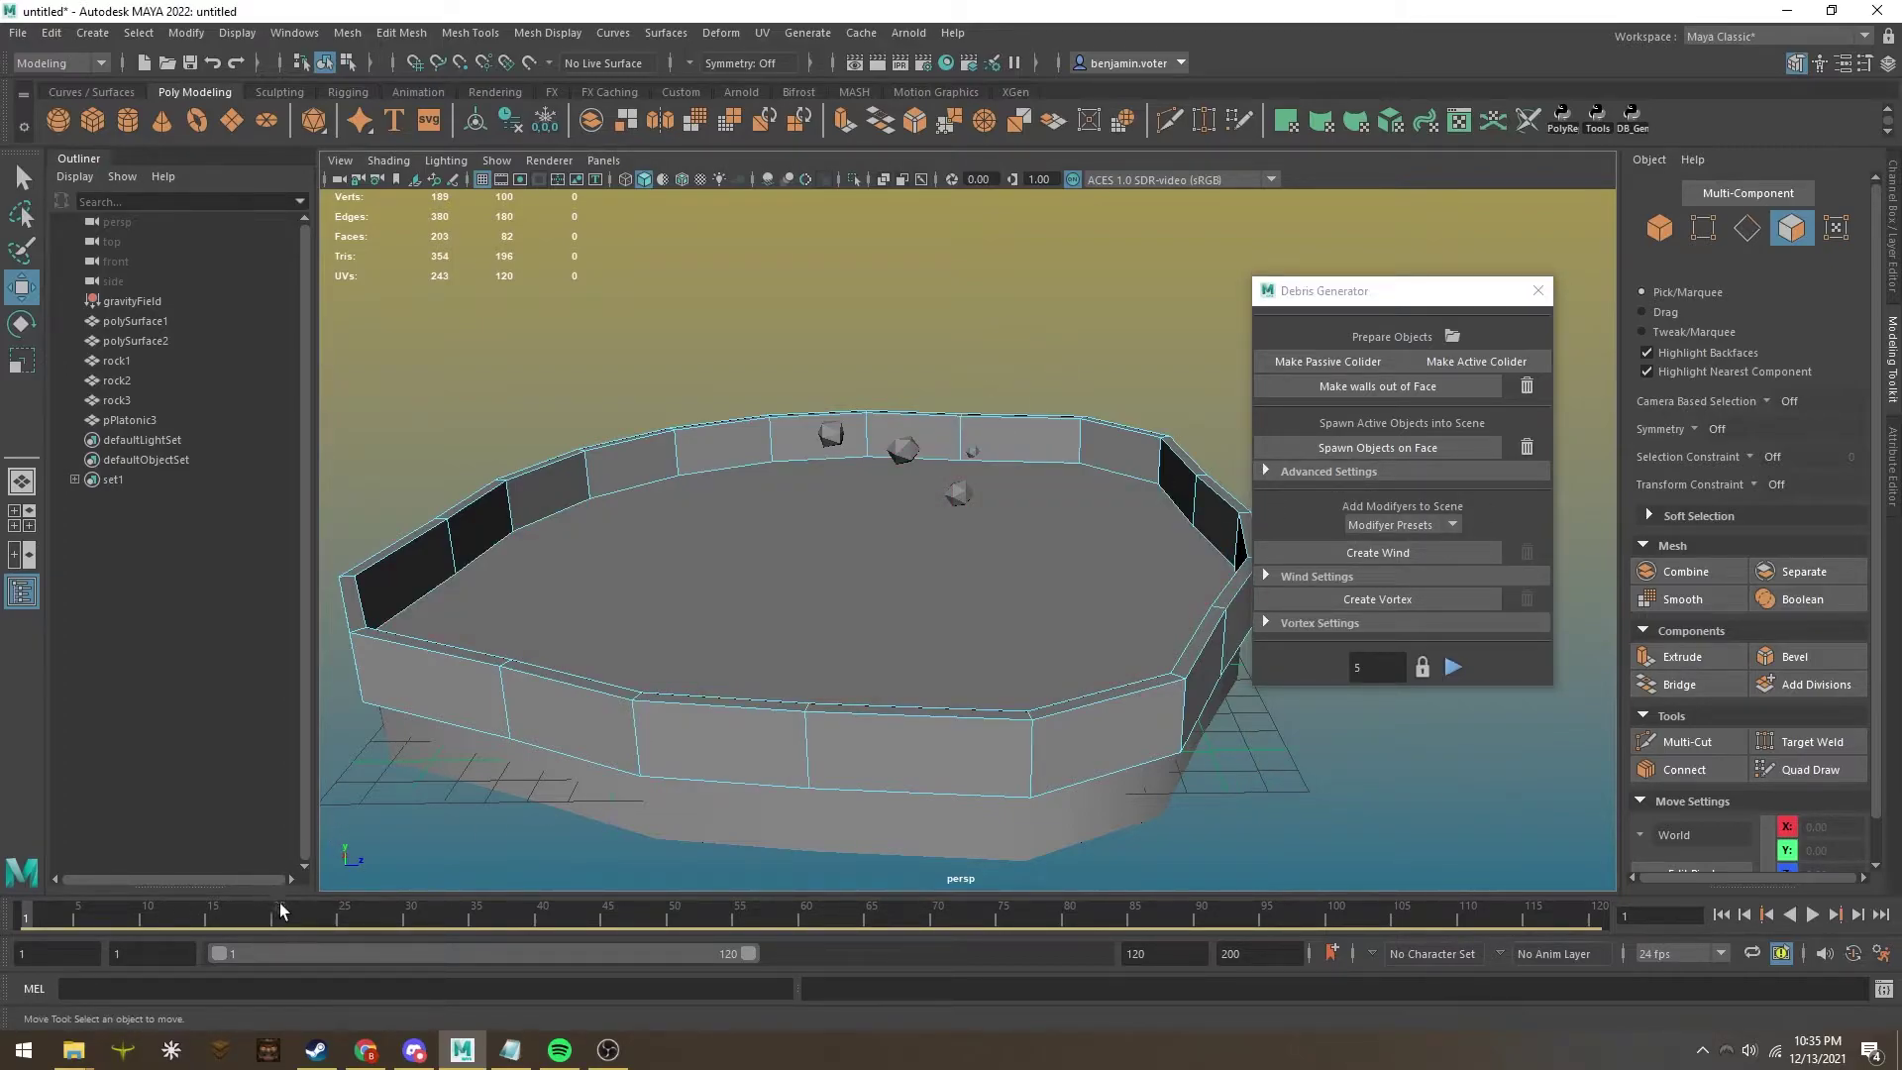
# Run the debris simulation on the spawned rocks, stop it, and inspect the walled disc from several angles.
pyautogui.click(1453, 667)
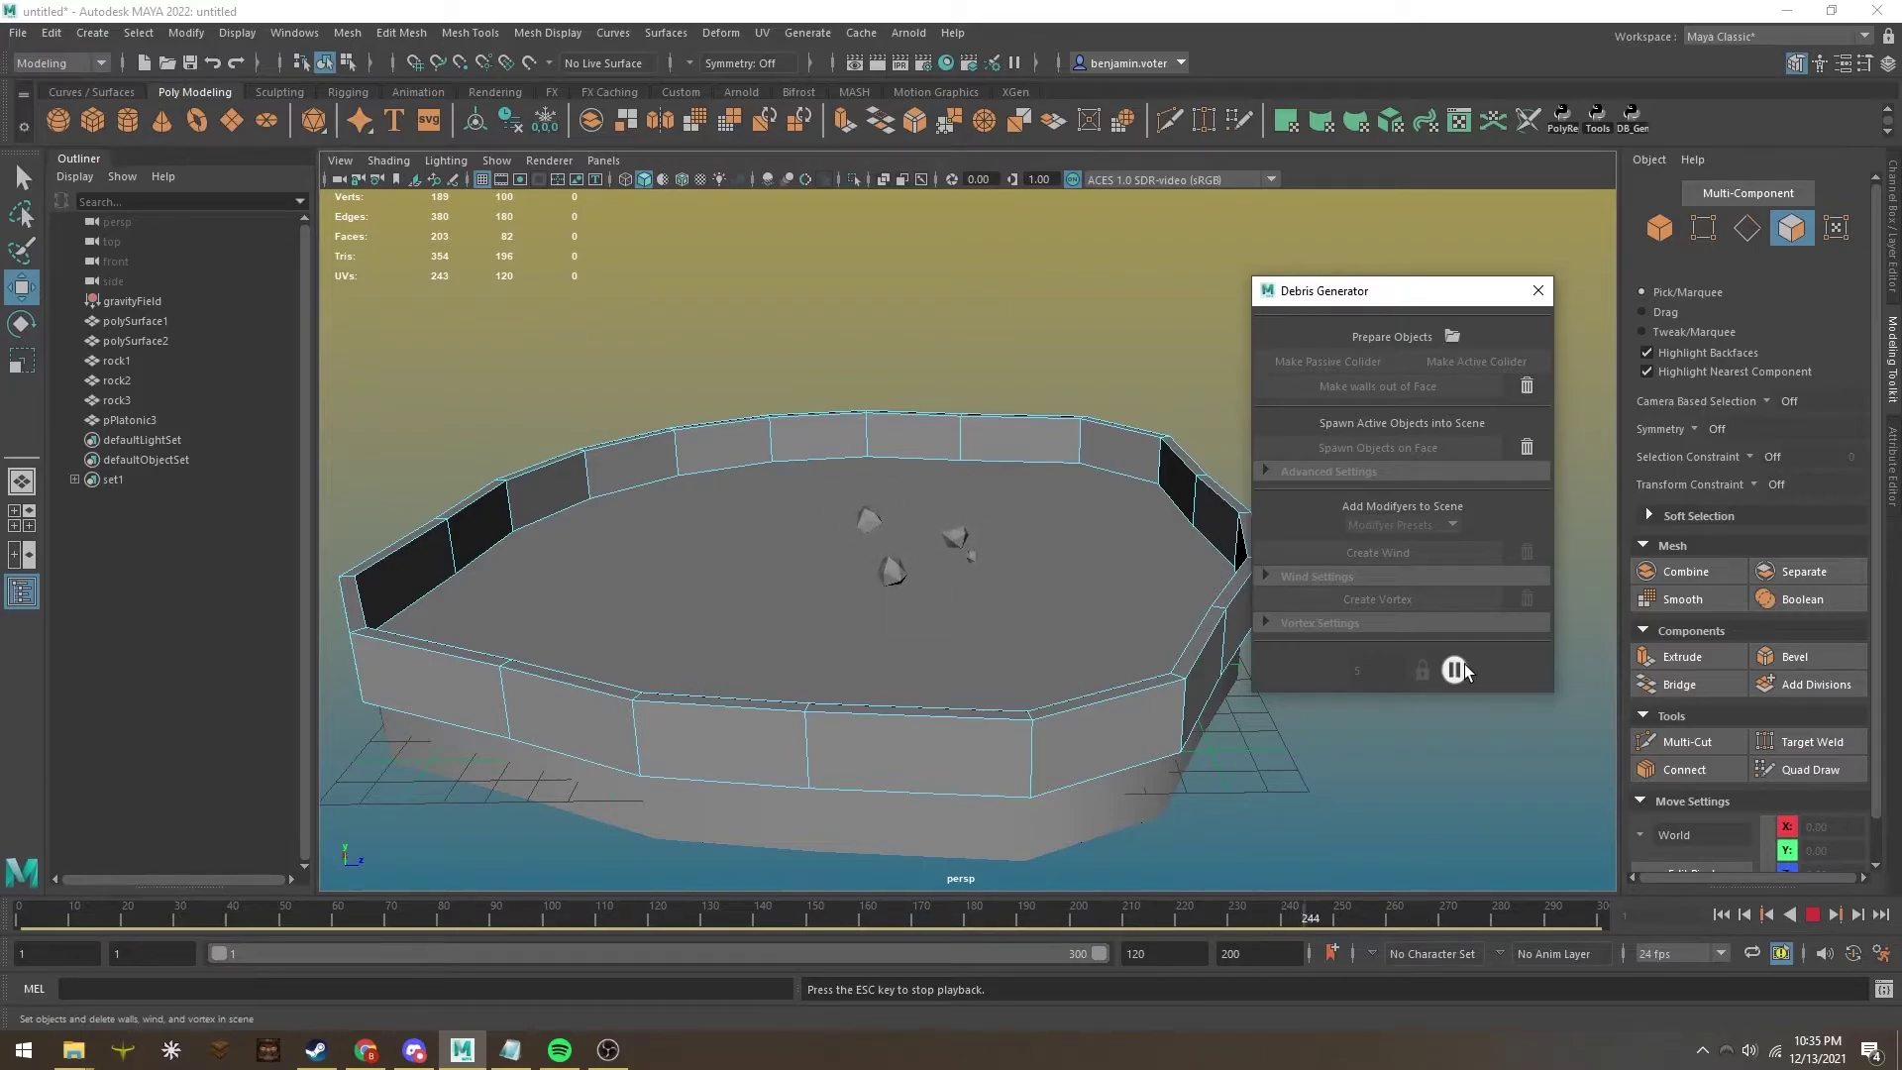
pyautogui.click(1453, 670)
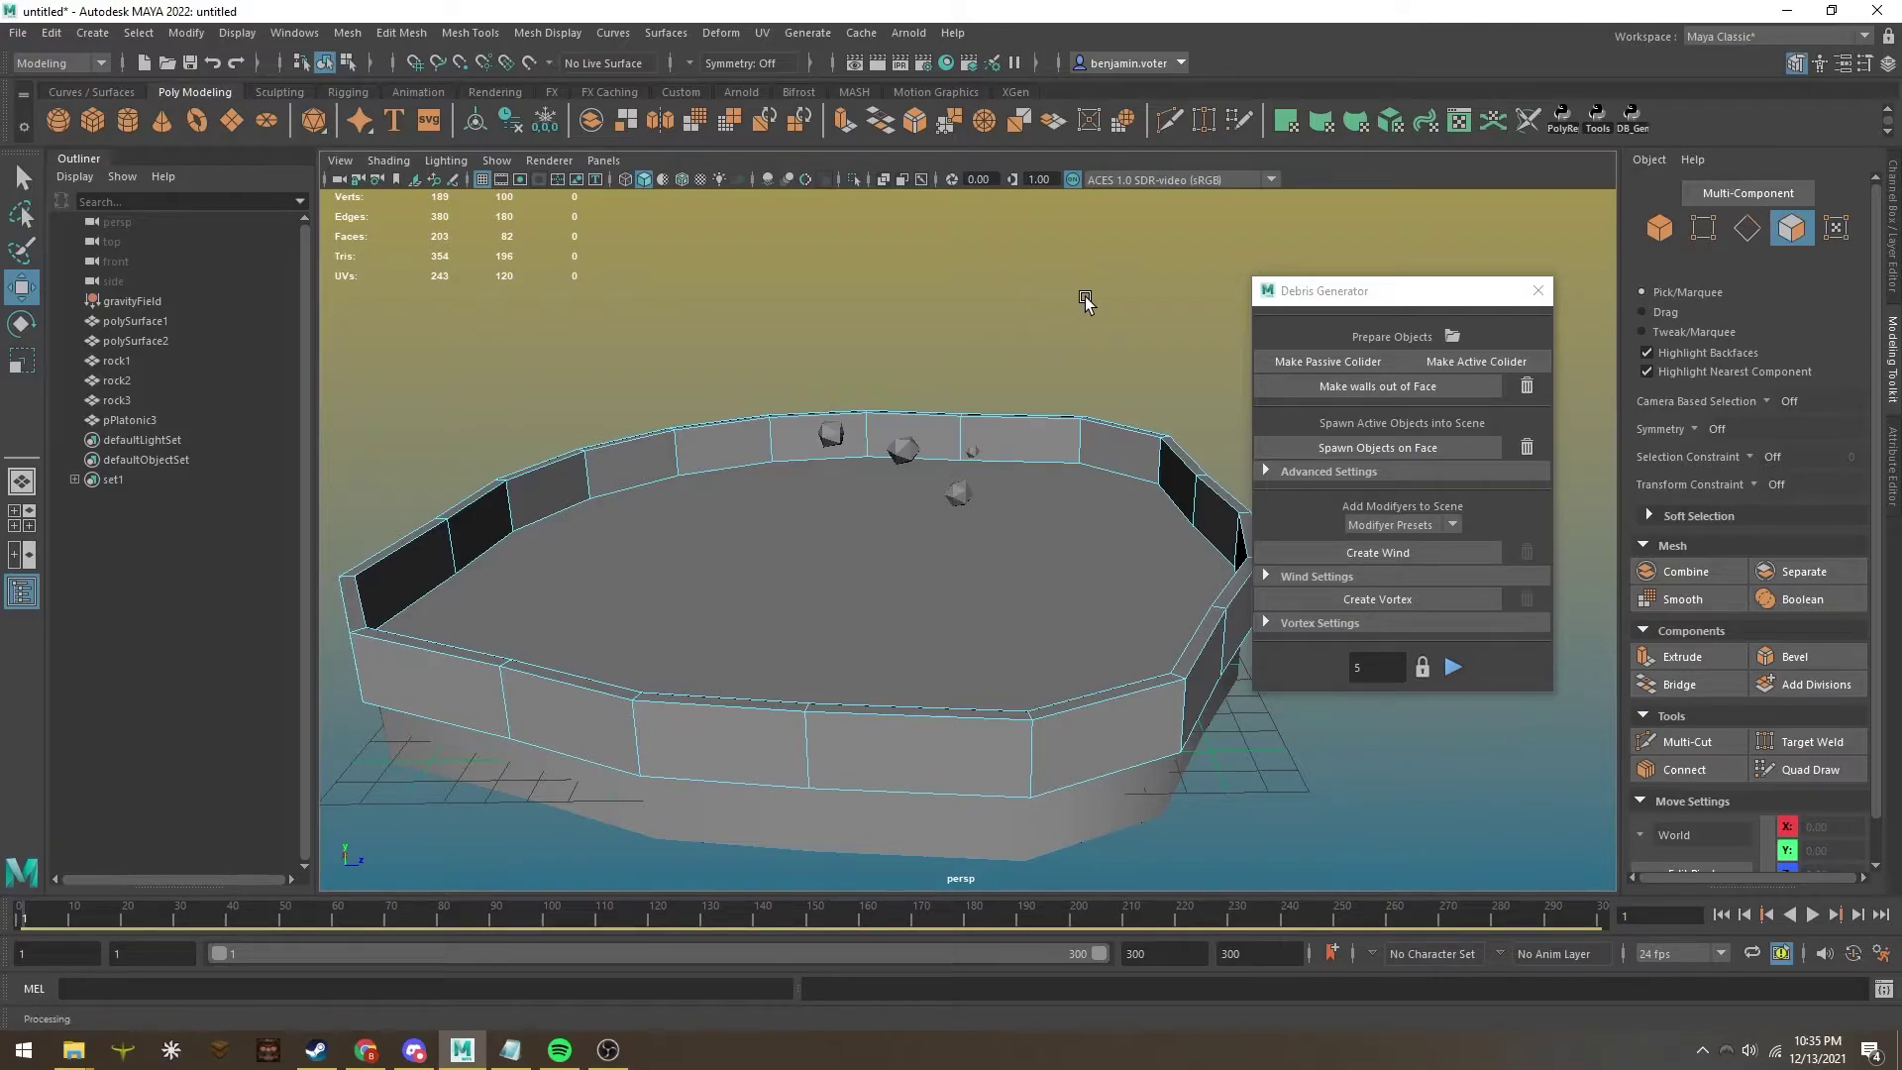
pyautogui.scroll(-3, 929, 337)
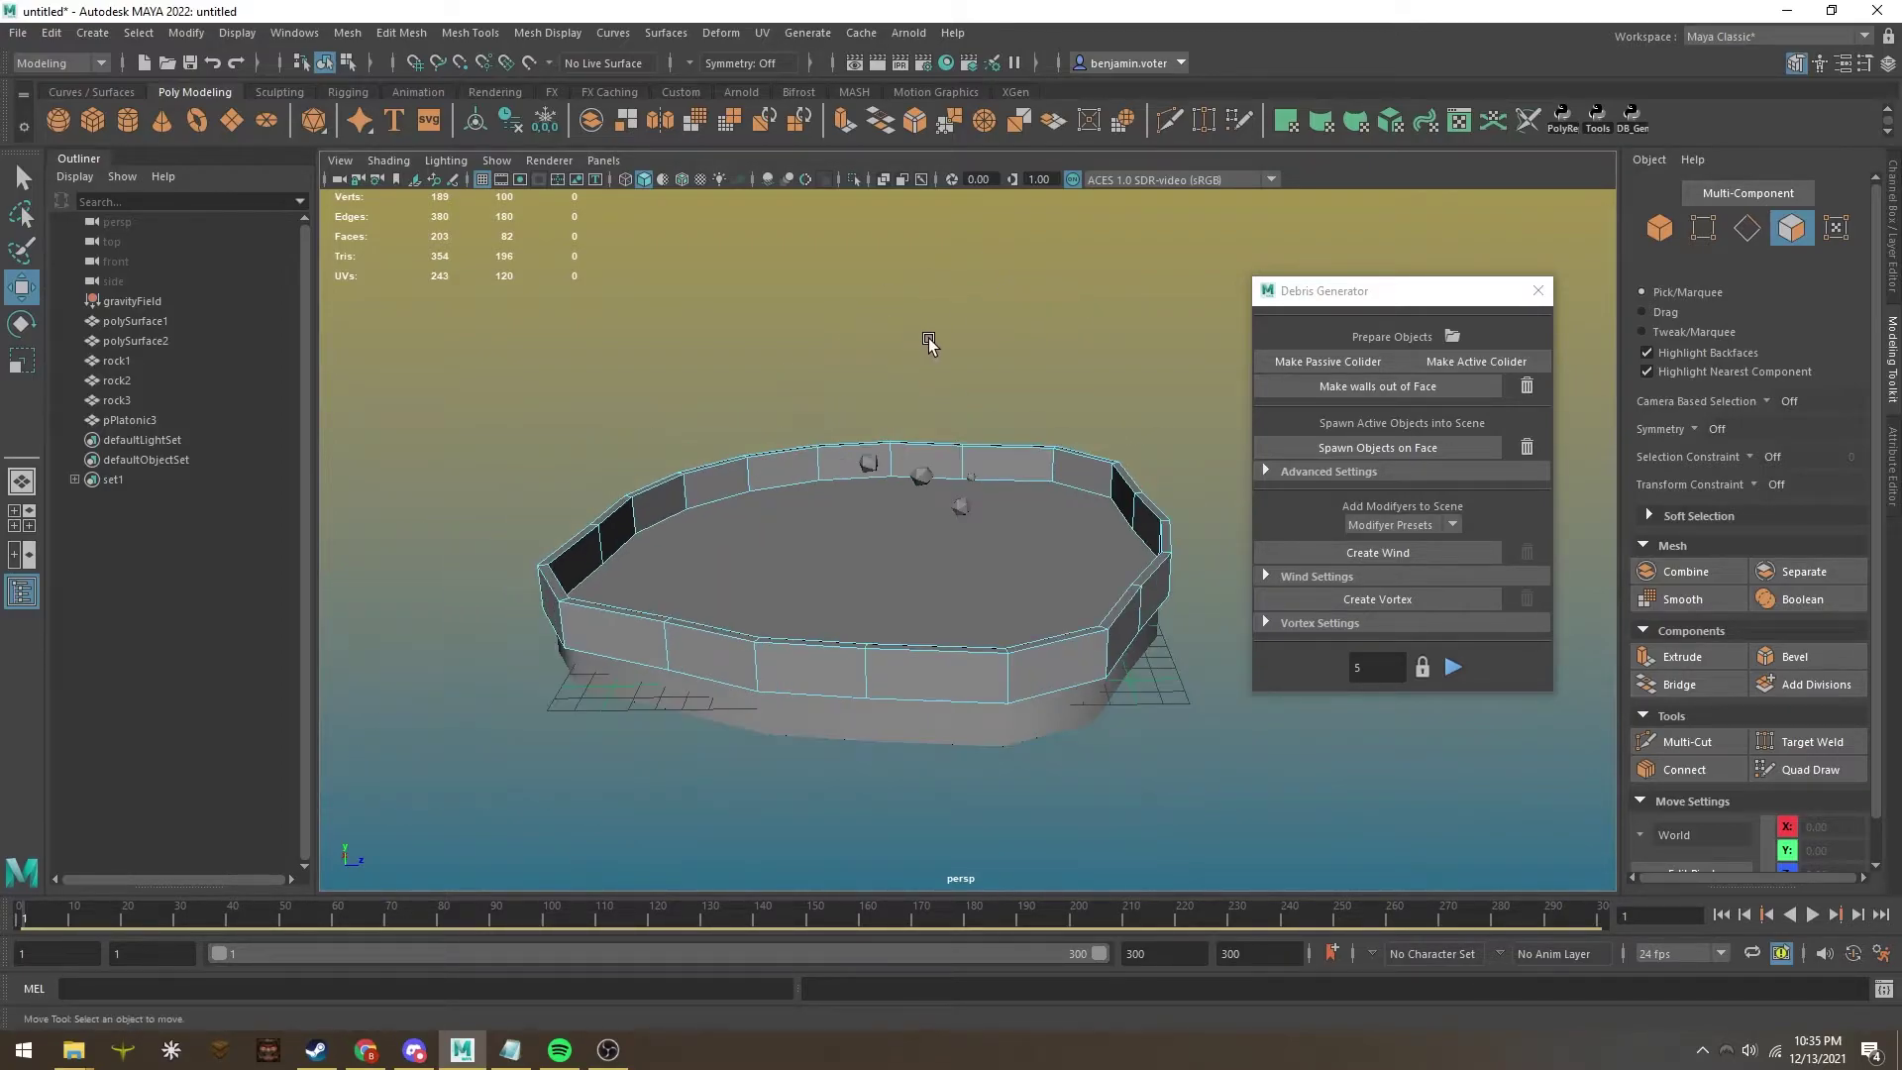
pyautogui.moveTo(930, 337)
pyautogui.keyDown('alt'); pyautogui.mouseDown()
pyautogui.moveTo(986, 337)
pyautogui.moveTo(949, 375)
pyautogui.moveTo(842, 379)
pyautogui.moveTo(898, 337)
pyautogui.mouseUp(); pyautogui.keyUp('alt')
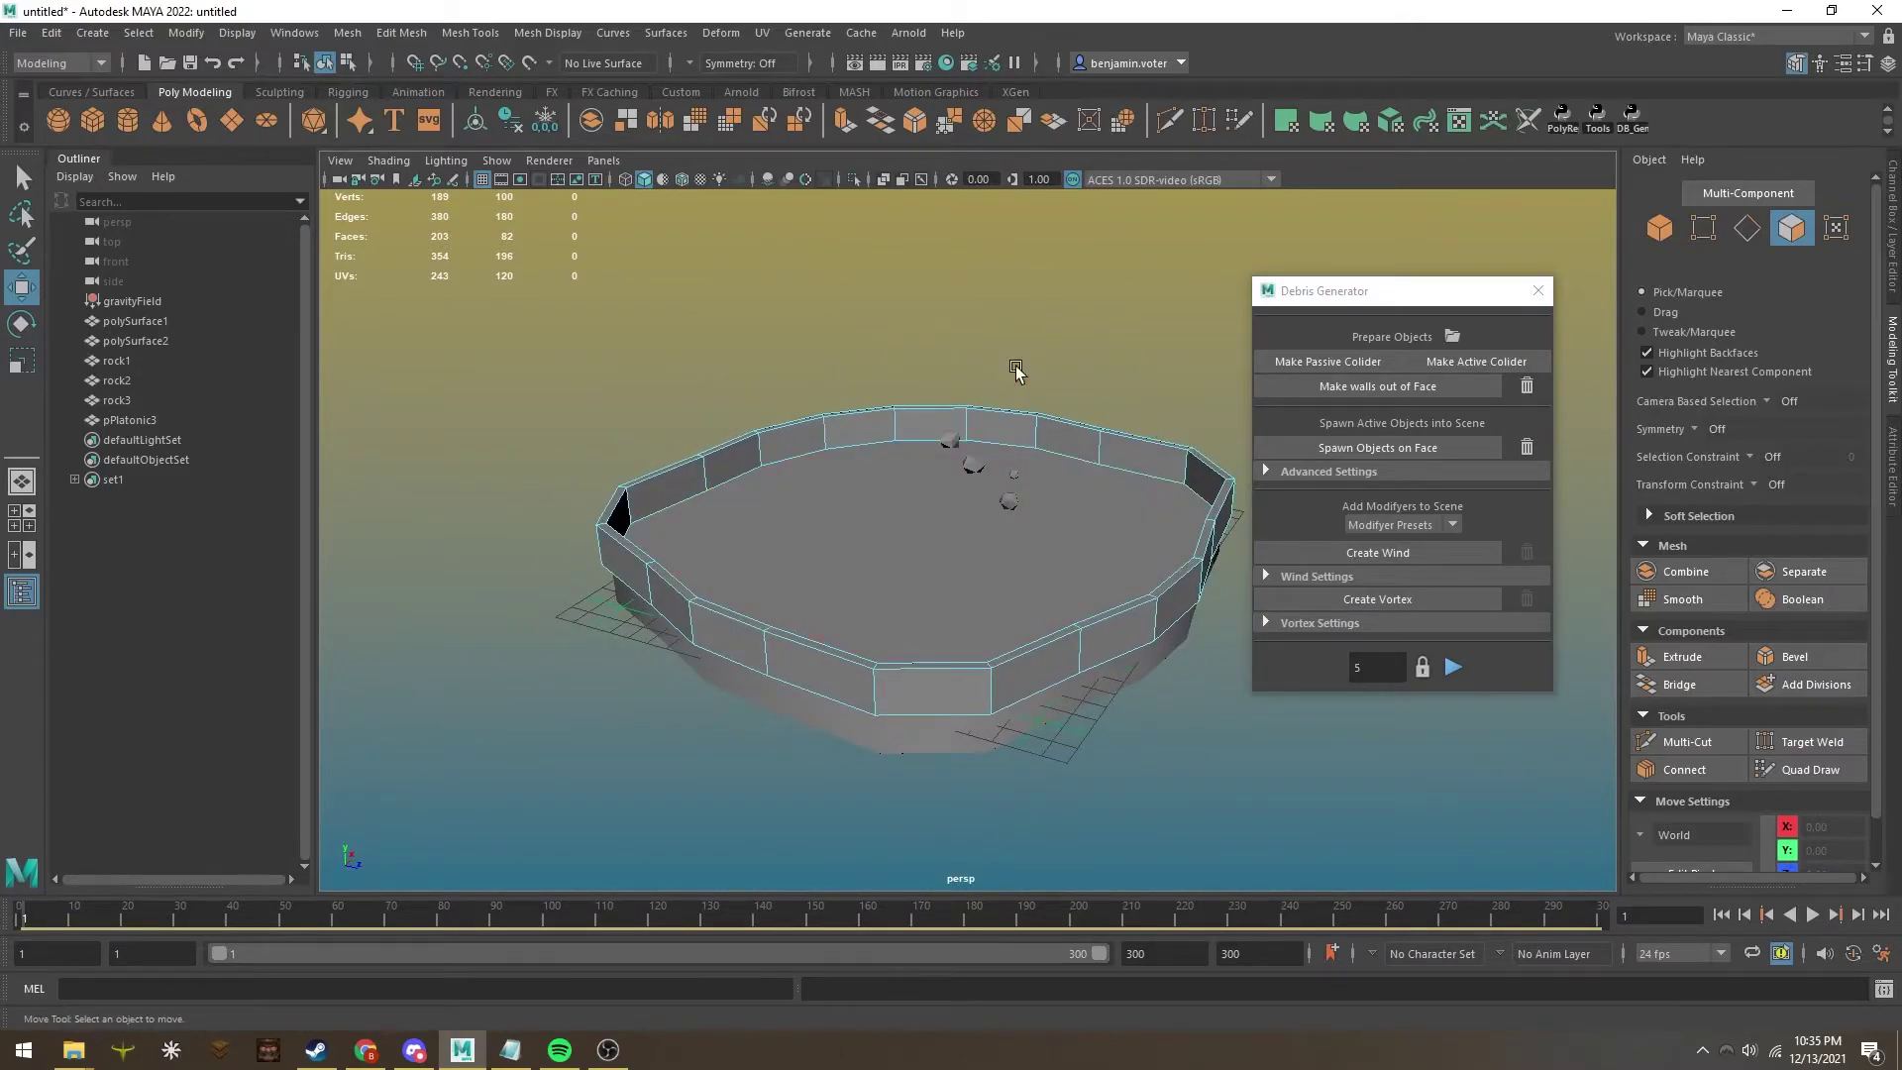
pyautogui.keyDown('alt'); pyautogui.moveTo(1015, 369); pyautogui.dragTo(1146, 346); pyautogui.keyUp('alt')
pyautogui.scroll(3, 1229, 525)
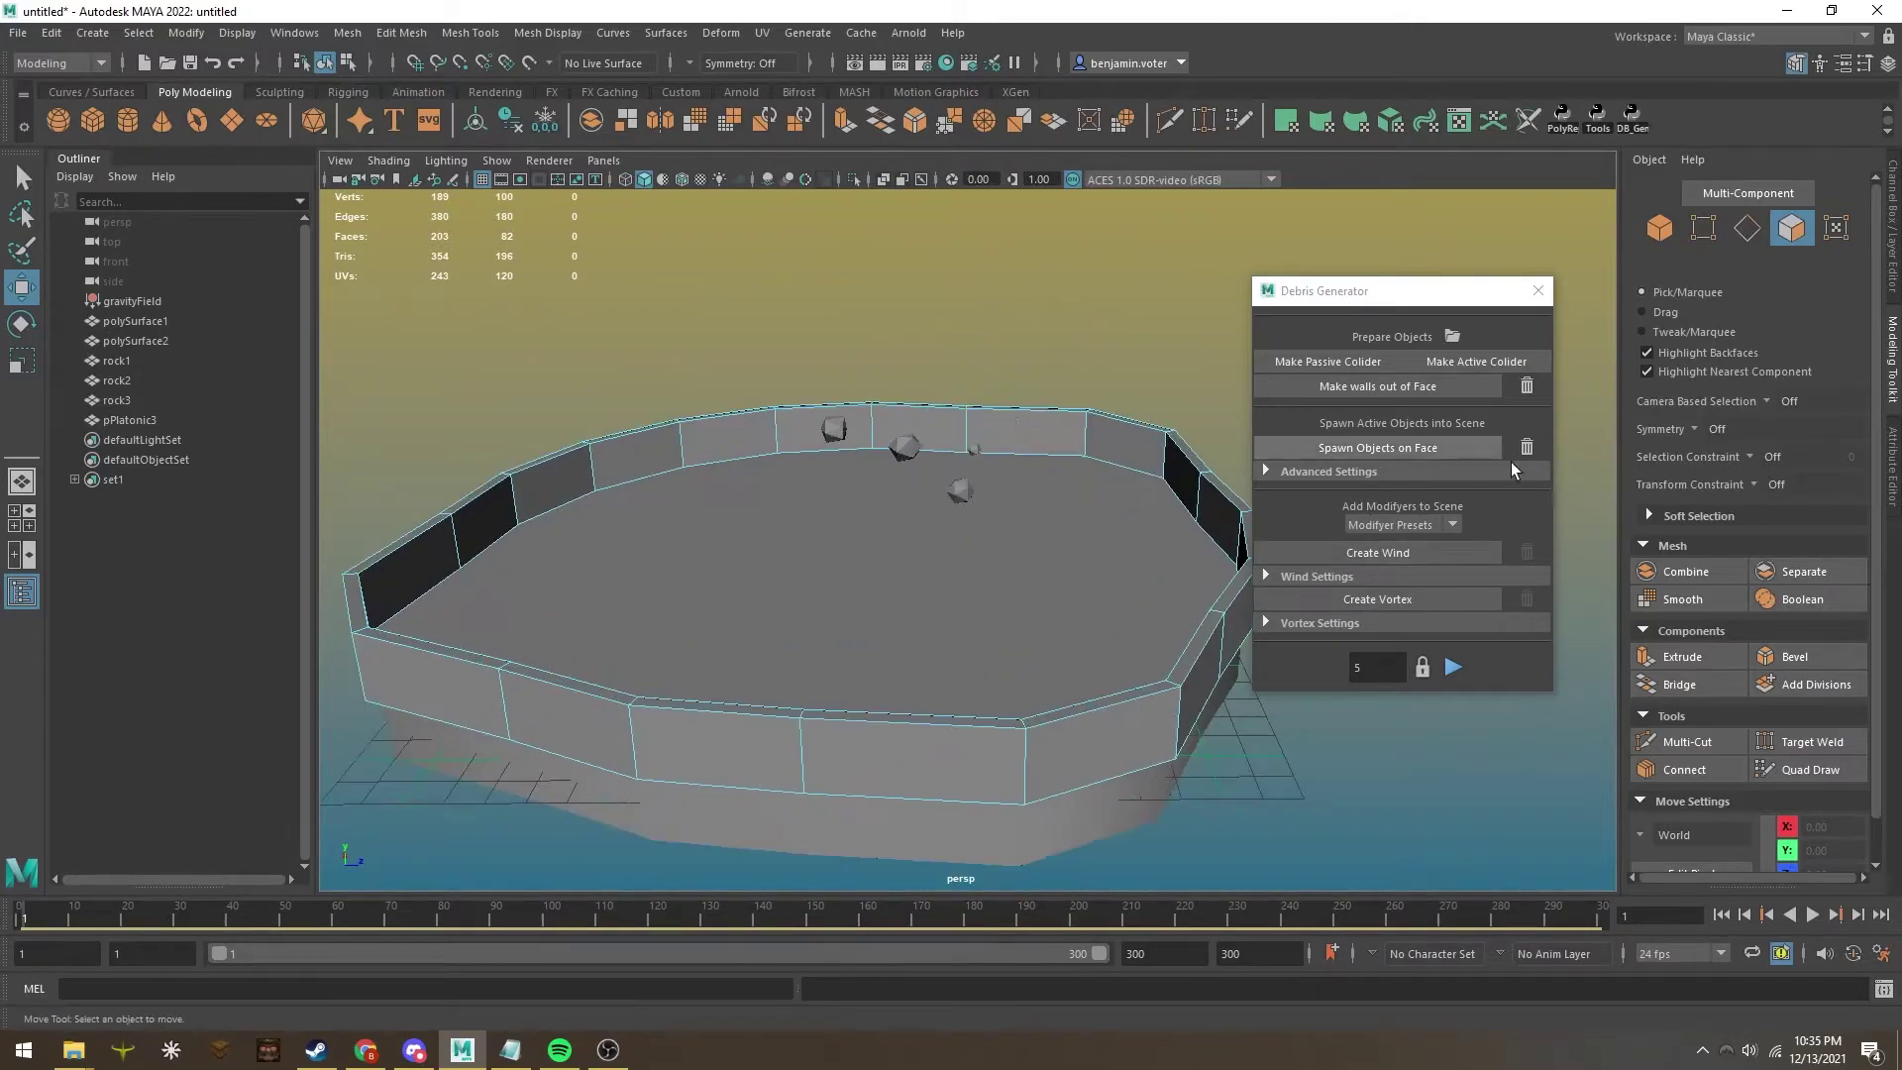
# Review the available modifier presets without picking one, and return the walls from face selection to object mode.
pyautogui.click(1428, 520)
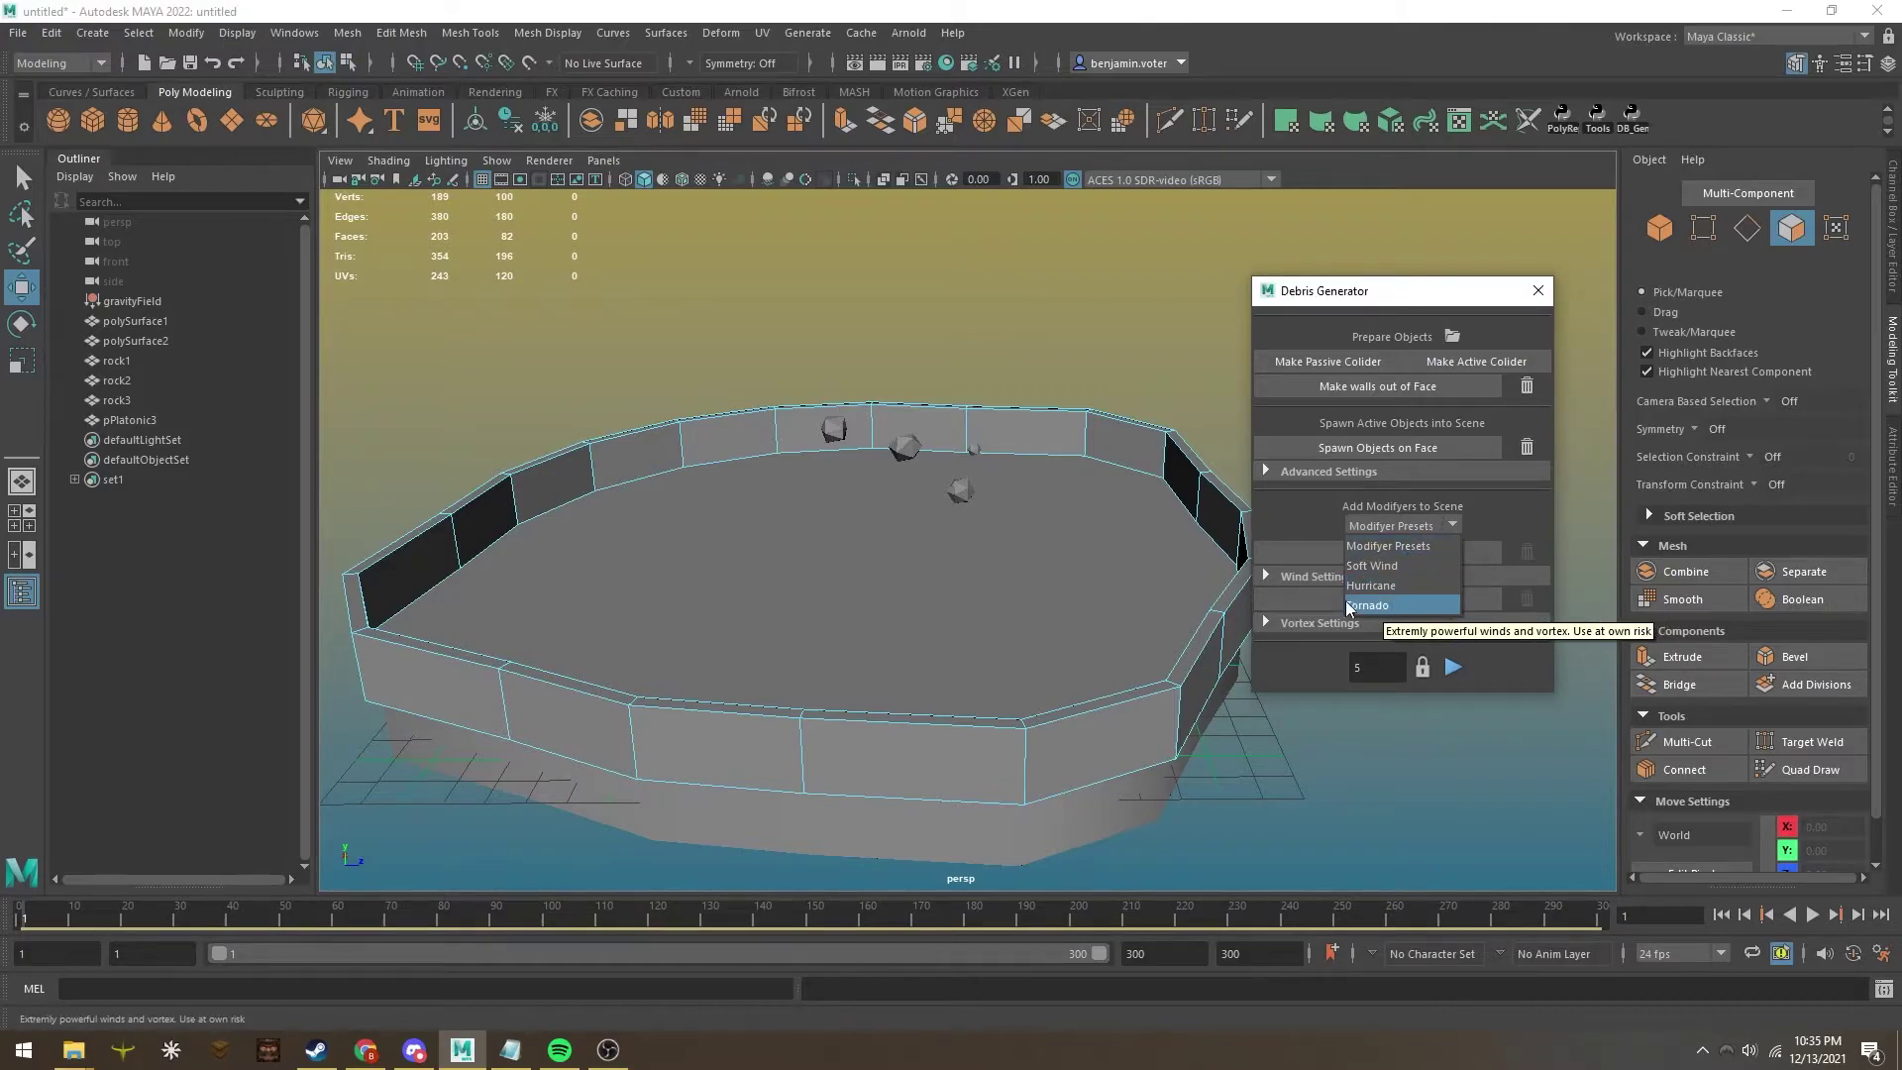
pyautogui.click(1519, 497)
pyautogui.click(911, 404)
pyautogui.moveTo(1096, 331); pyautogui.dragTo(1307, 229, button='right')
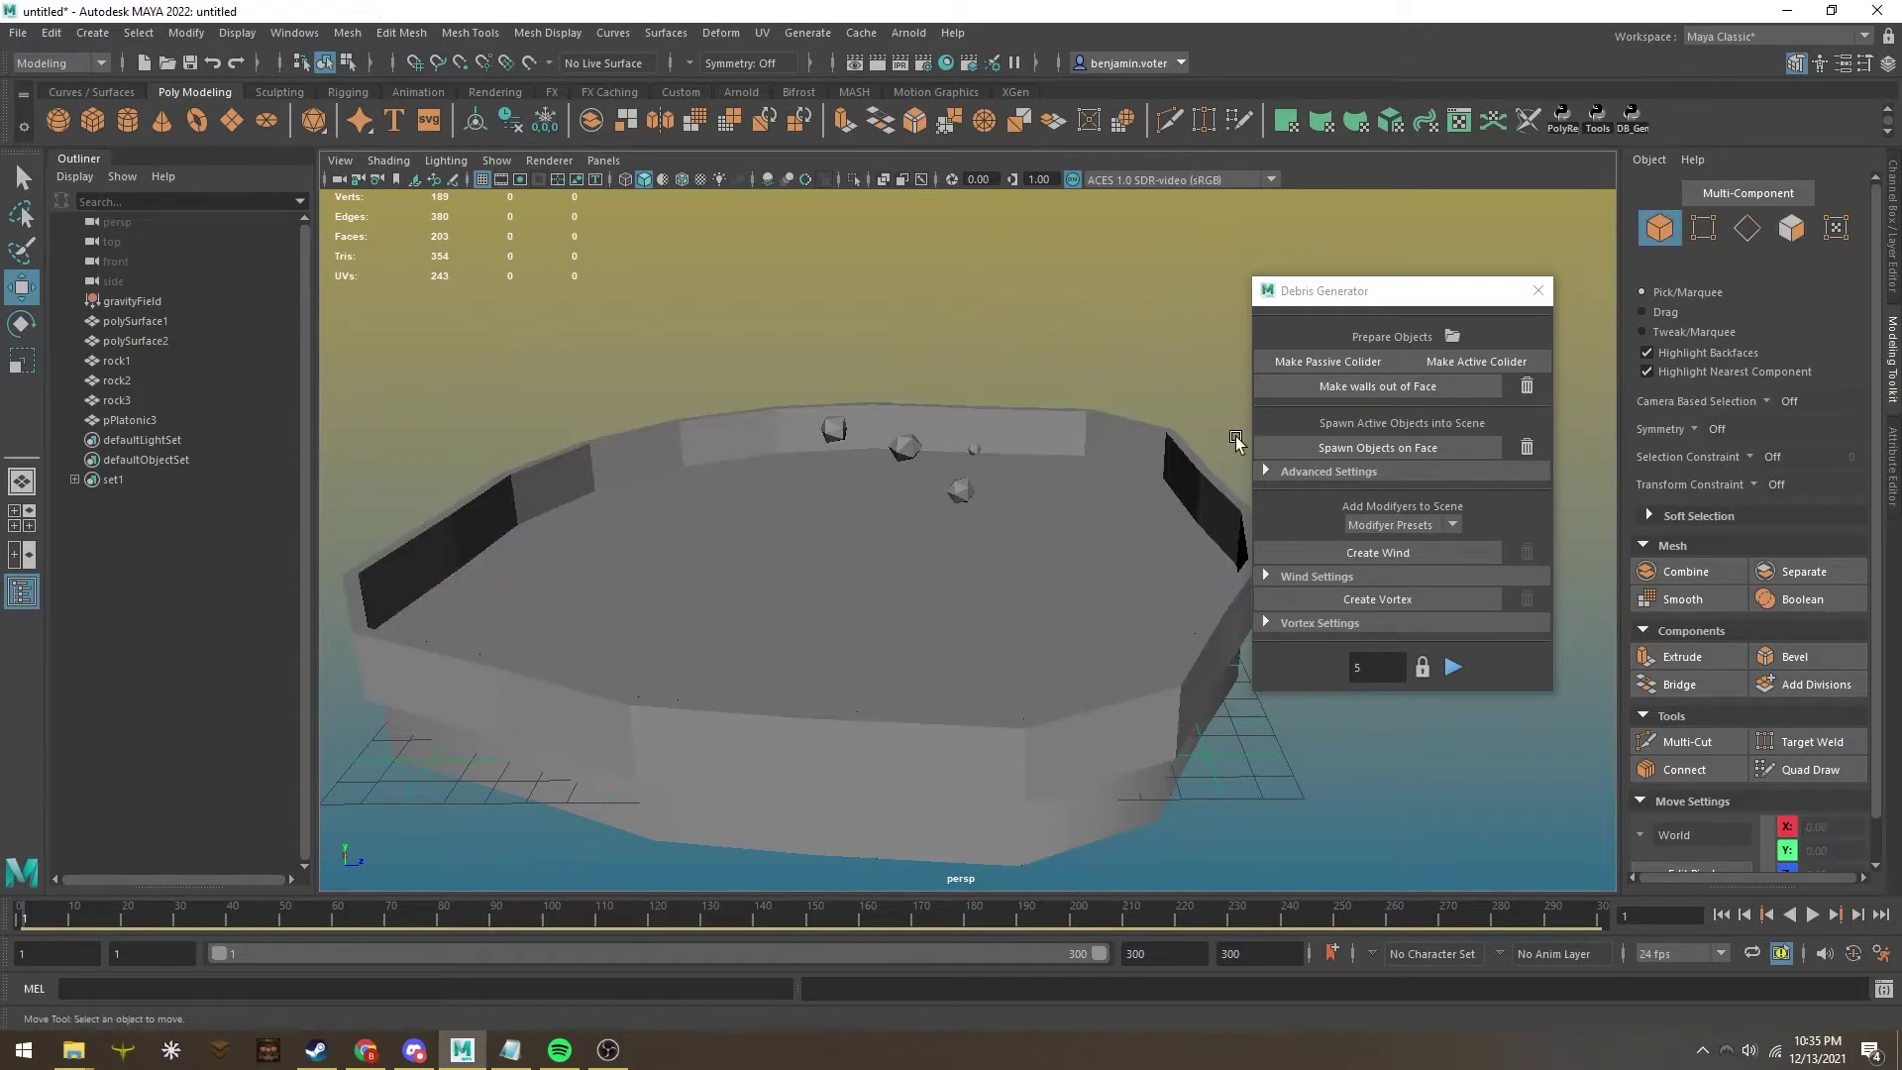
# Create wind in the scene around the walled disc.
pyautogui.click(1390, 552)
pyautogui.scroll(-5, 1171, 354)
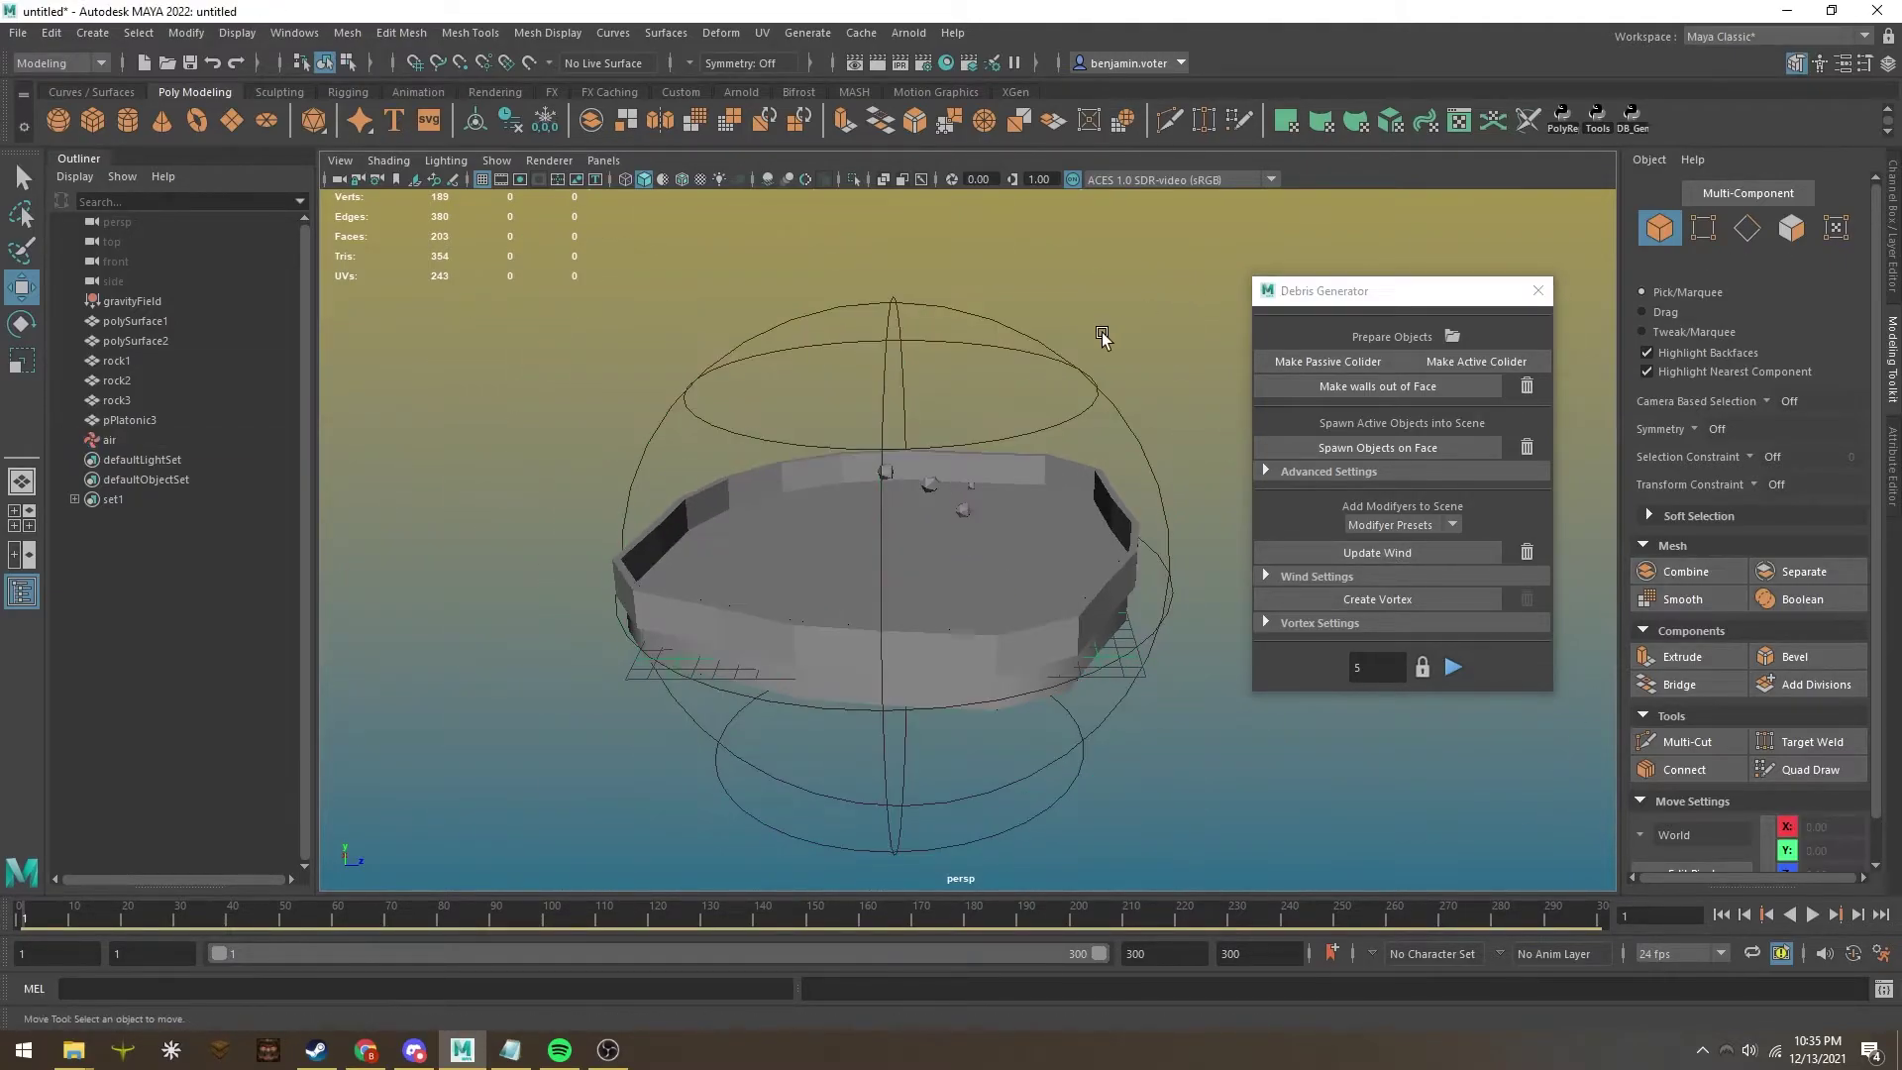
pyautogui.keyDown('alt'); pyautogui.moveTo(1102, 330); pyautogui.dragTo(1060, 578); pyautogui.keyUp('alt')
# Run the simulation with the wind, and delete the wind after rewinding to the first frame.
pyautogui.click(1453, 667)
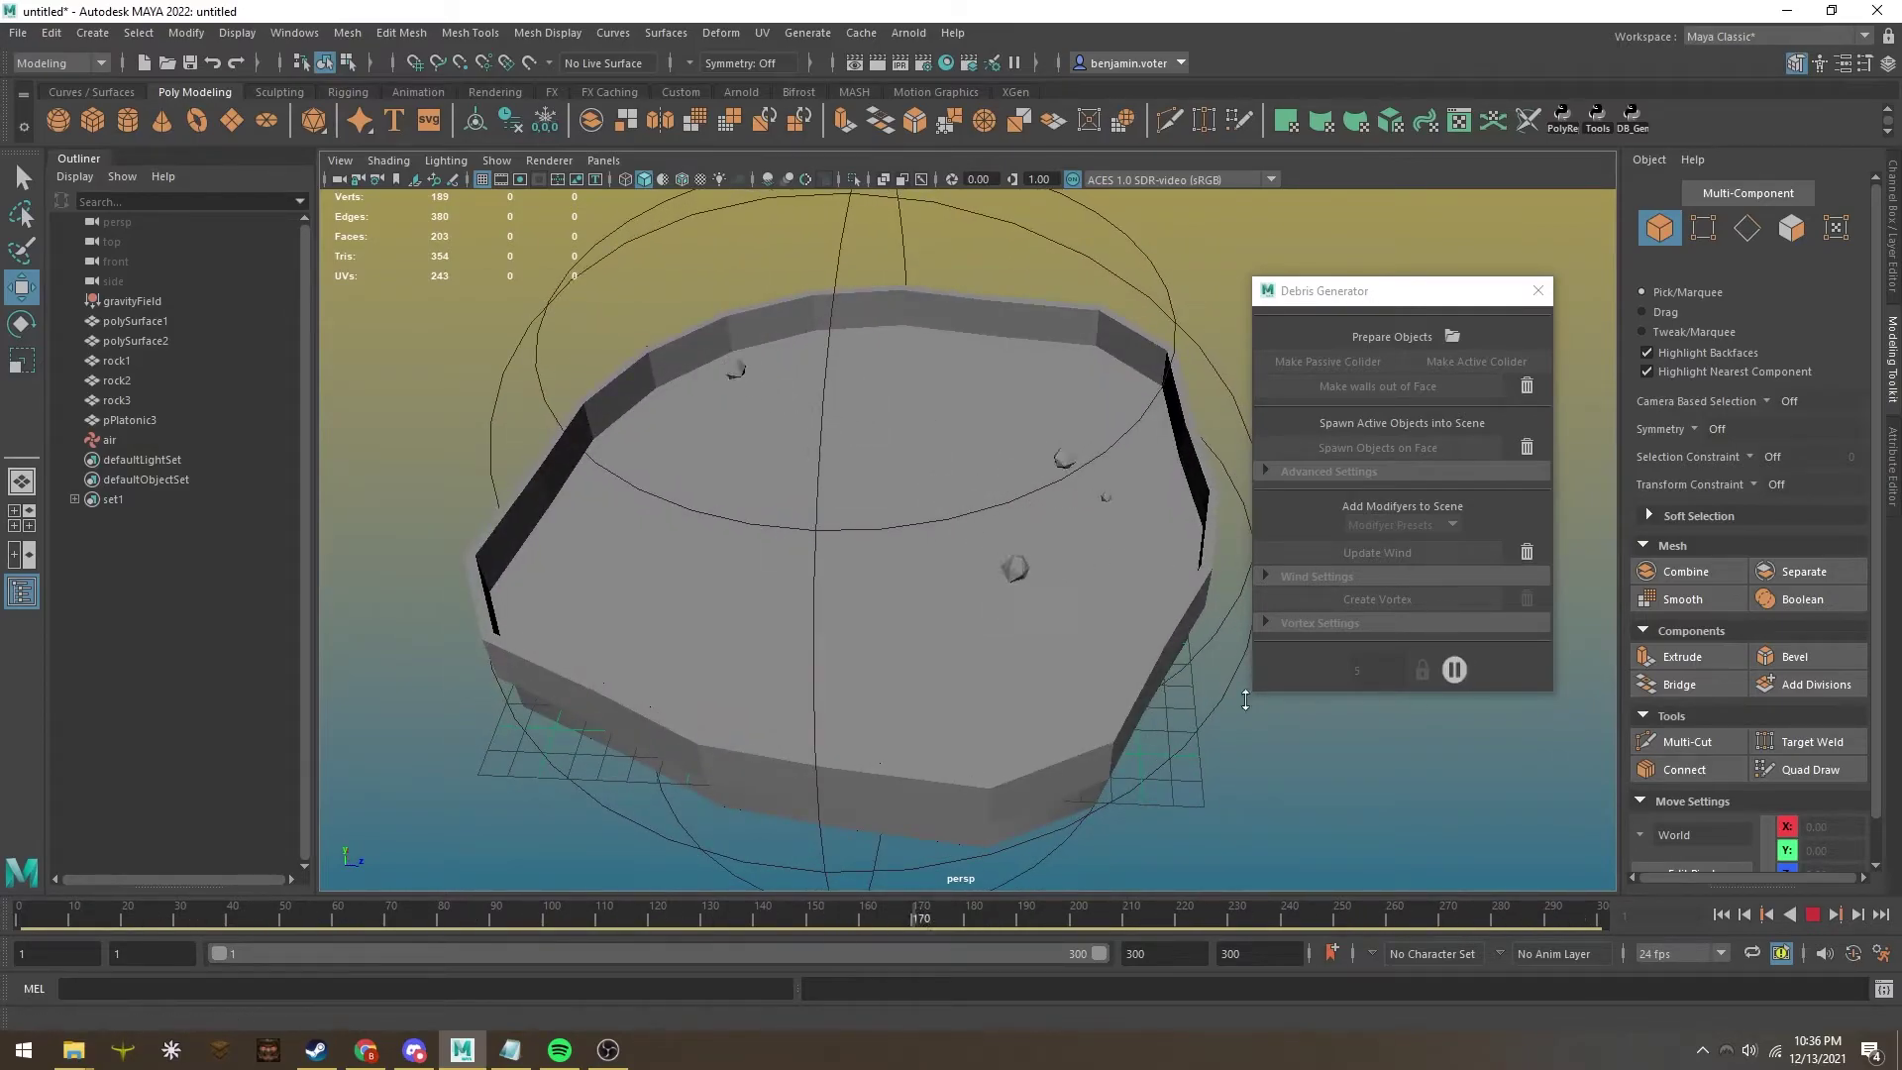
pyautogui.click(1453, 671)
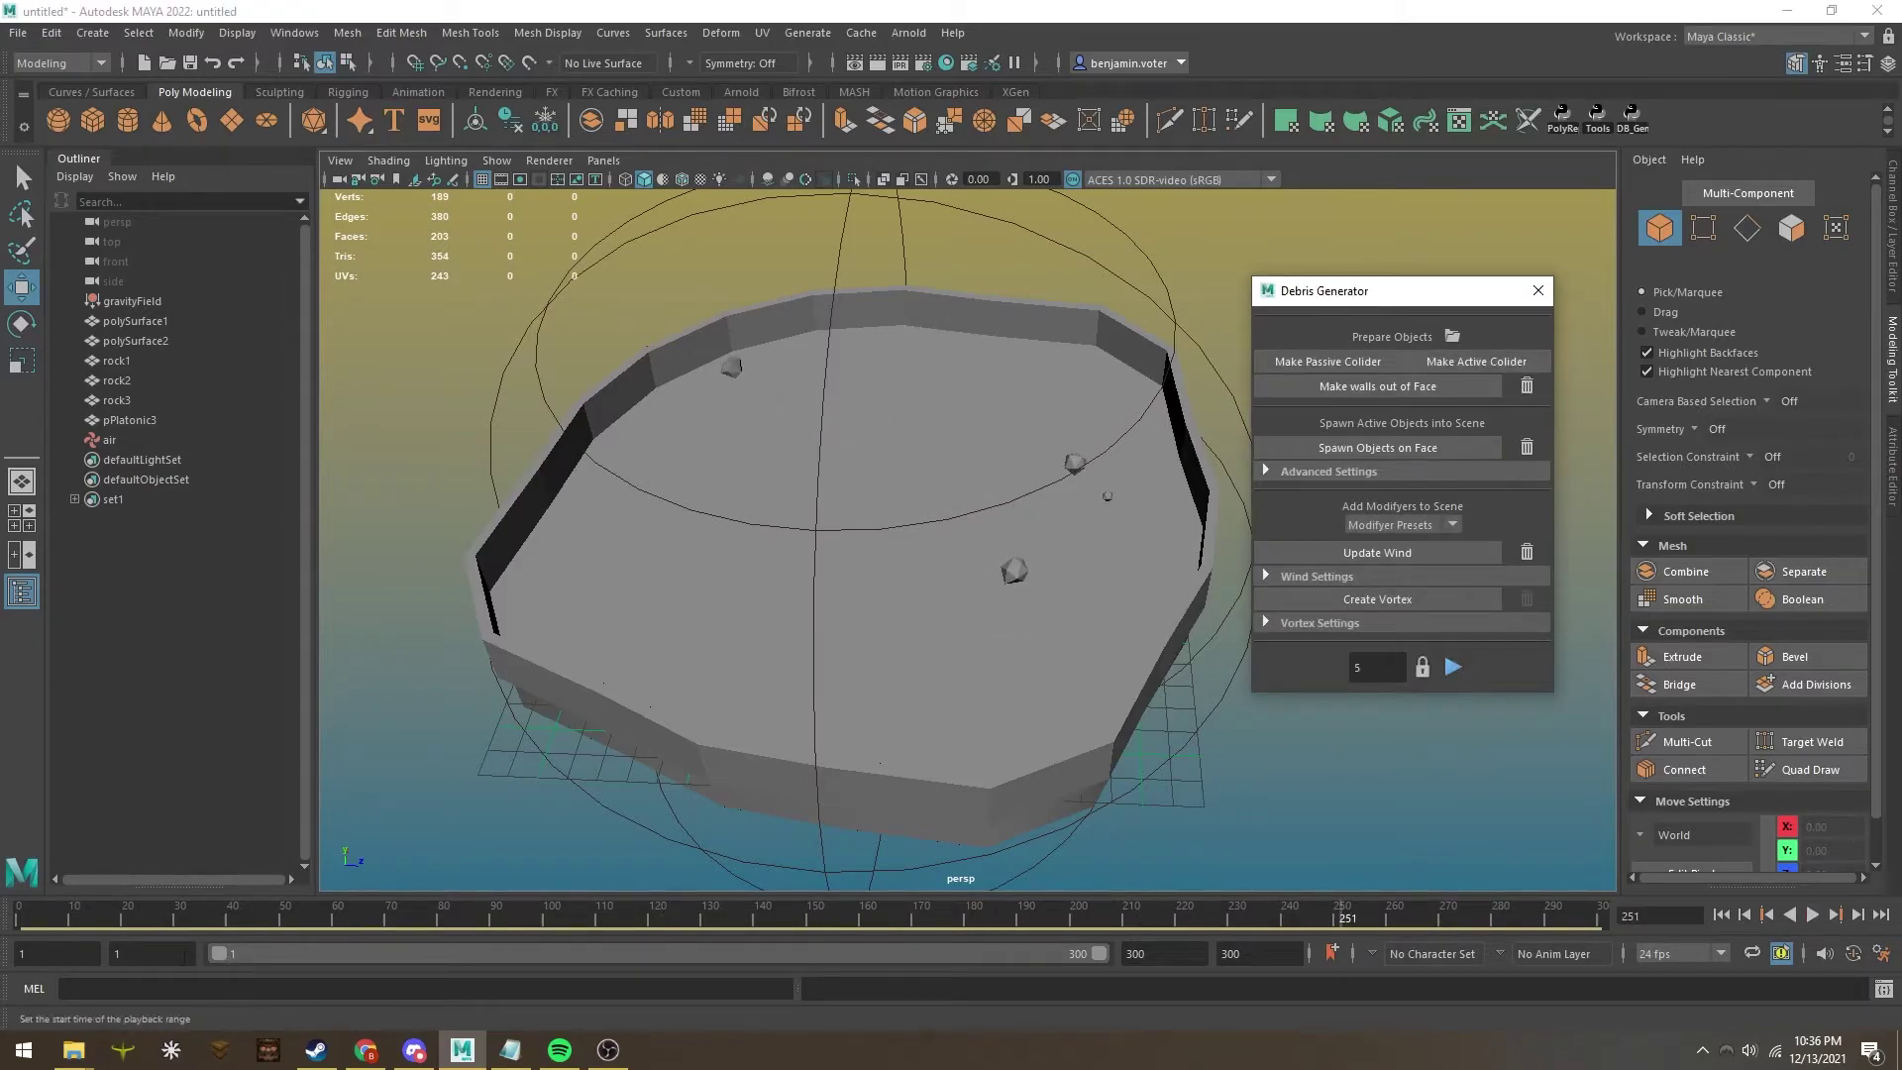
pyautogui.moveTo(117, 924); pyautogui.dragTo(22, 924)
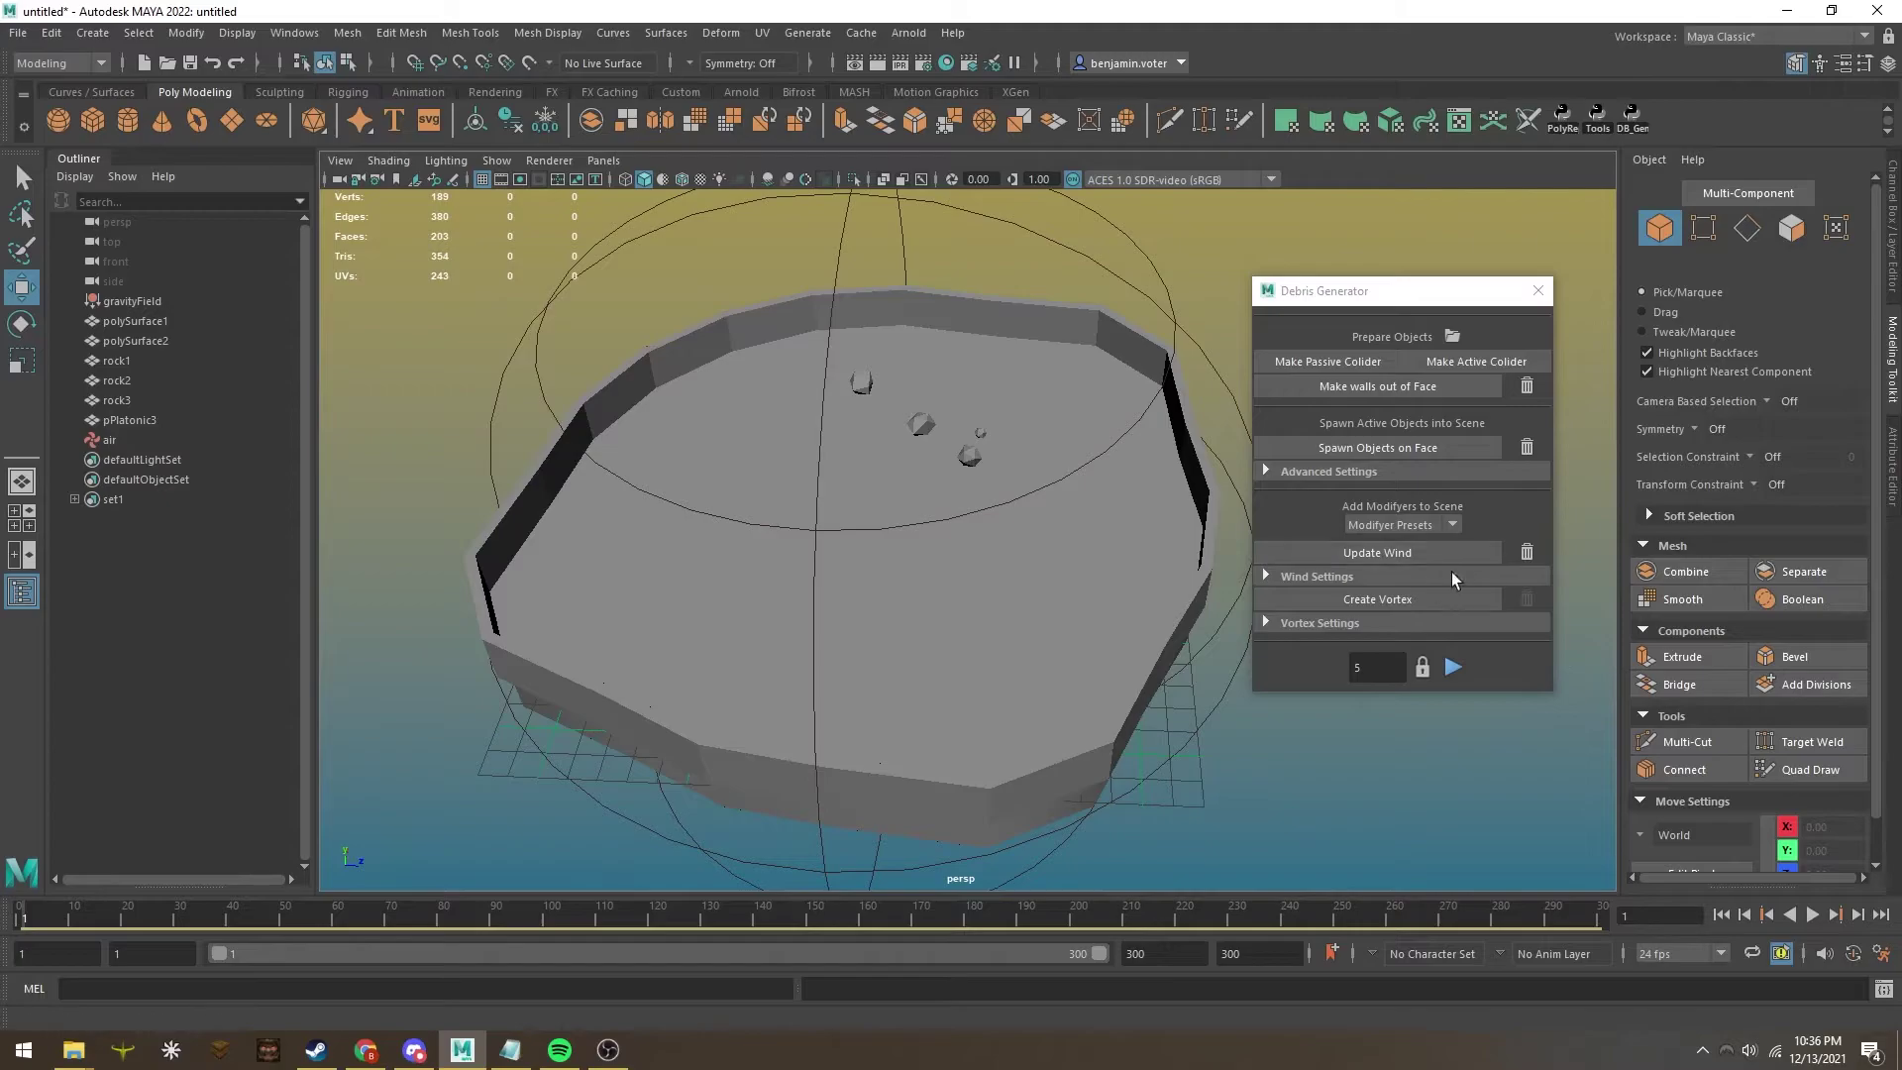
pyautogui.click(1531, 552)
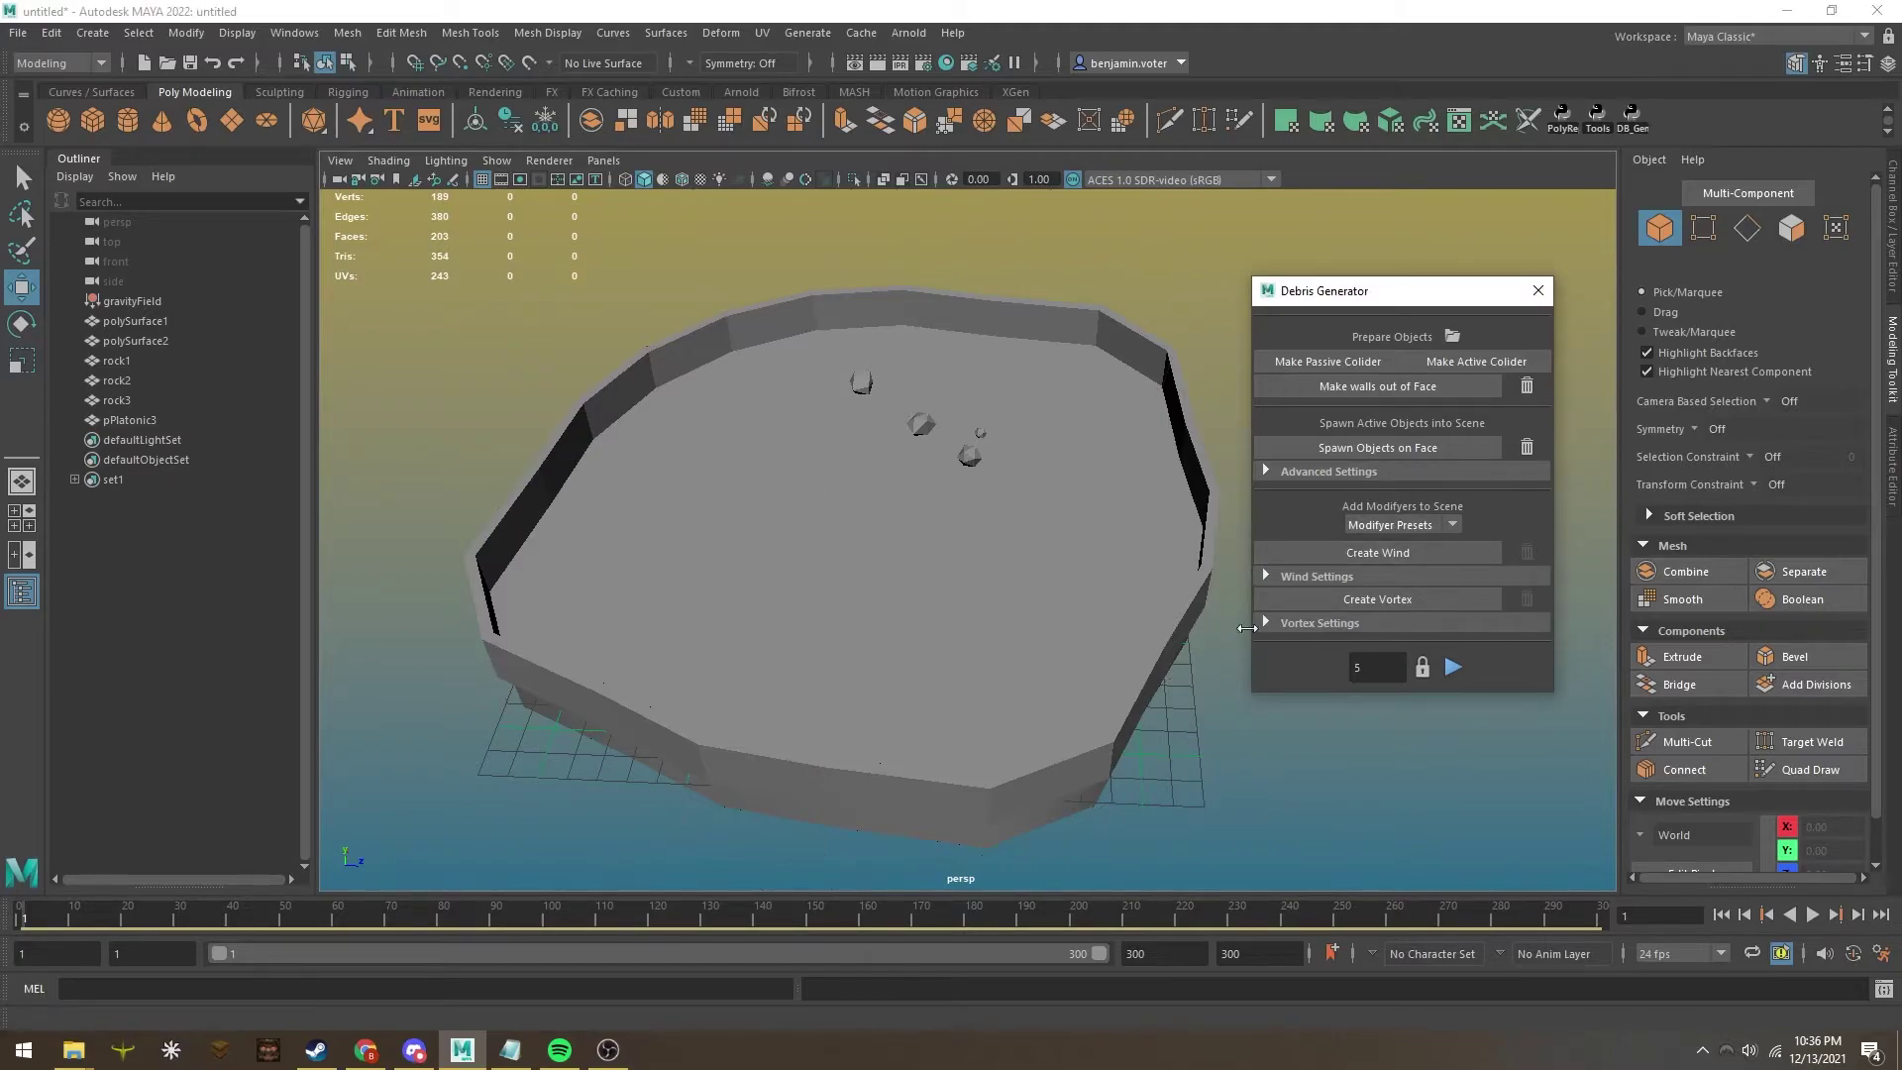
# Review the wind settings for magnitude, distance, radius and spread.
pyautogui.keyDown('alt'); pyautogui.moveTo(1070, 571); pyautogui.dragTo(1010, 518); pyautogui.keyUp('alt')
pyautogui.click(1306, 578)
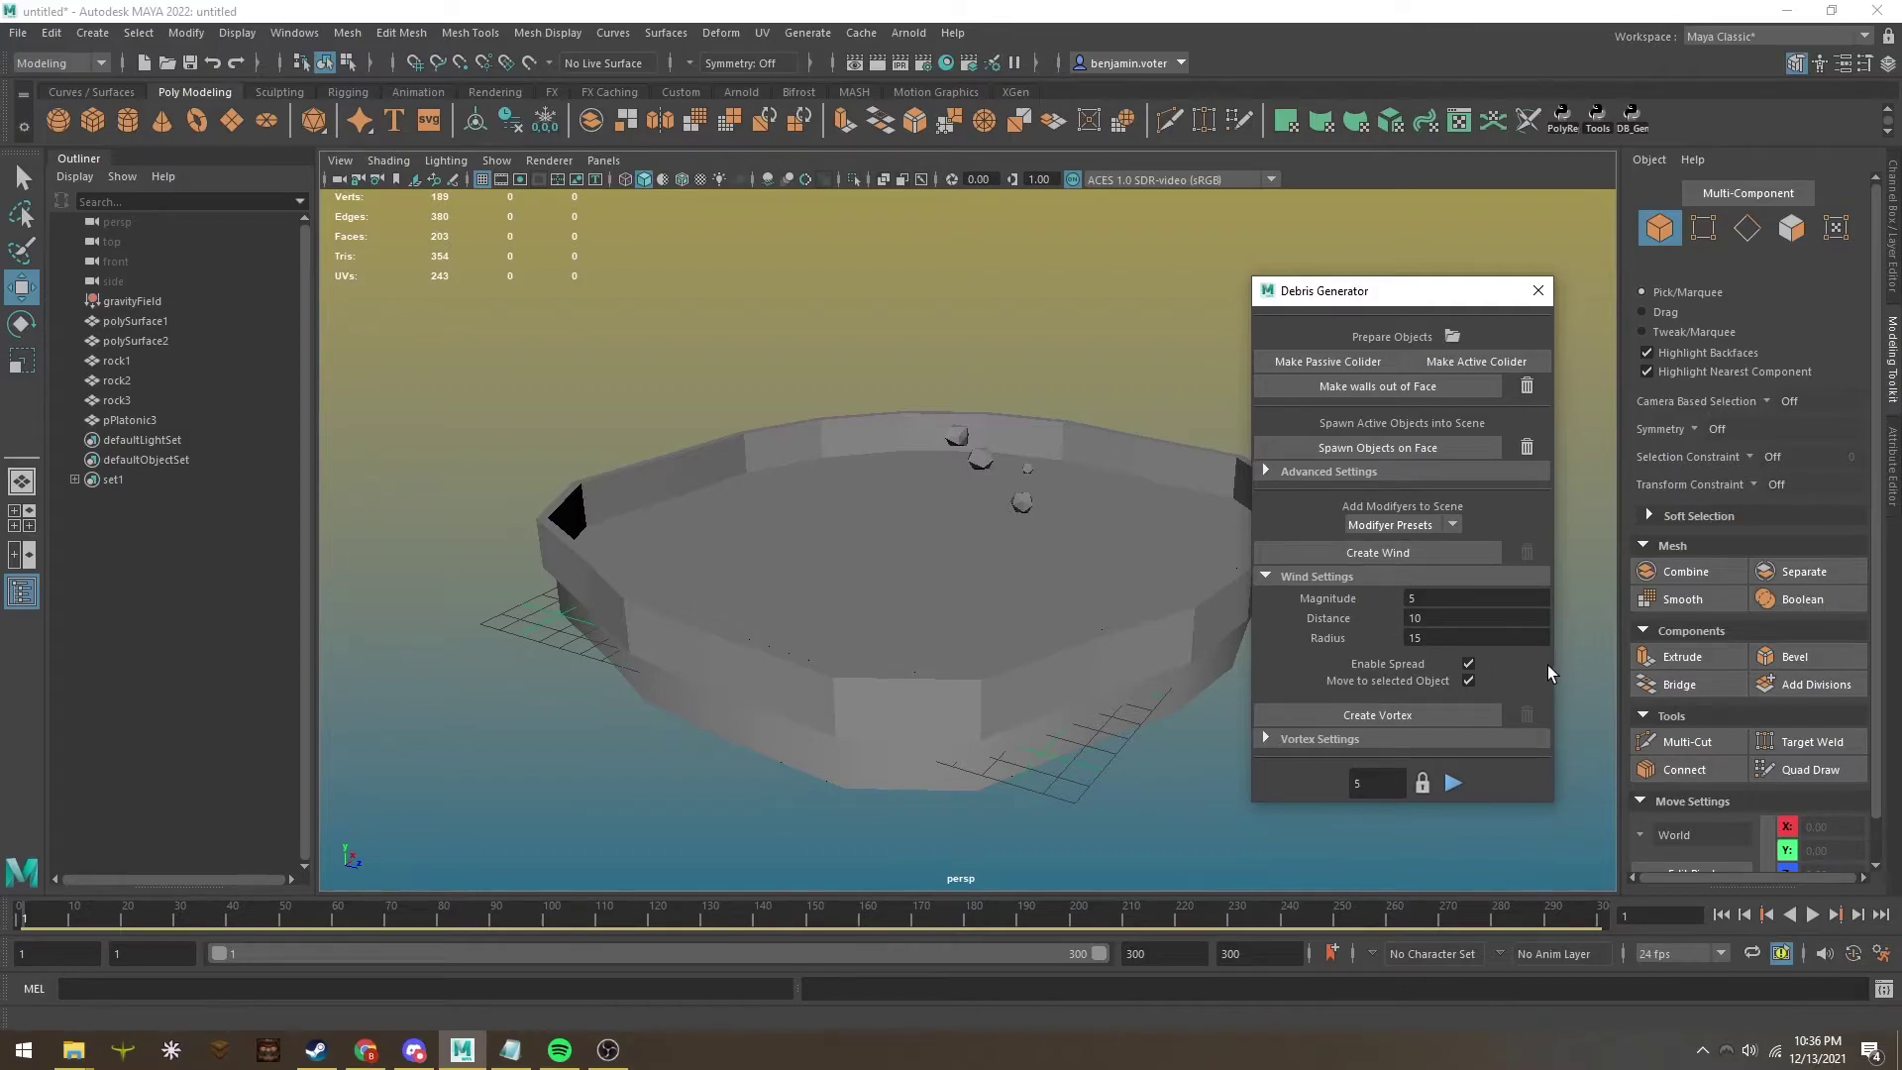
pyautogui.click(1316, 577)
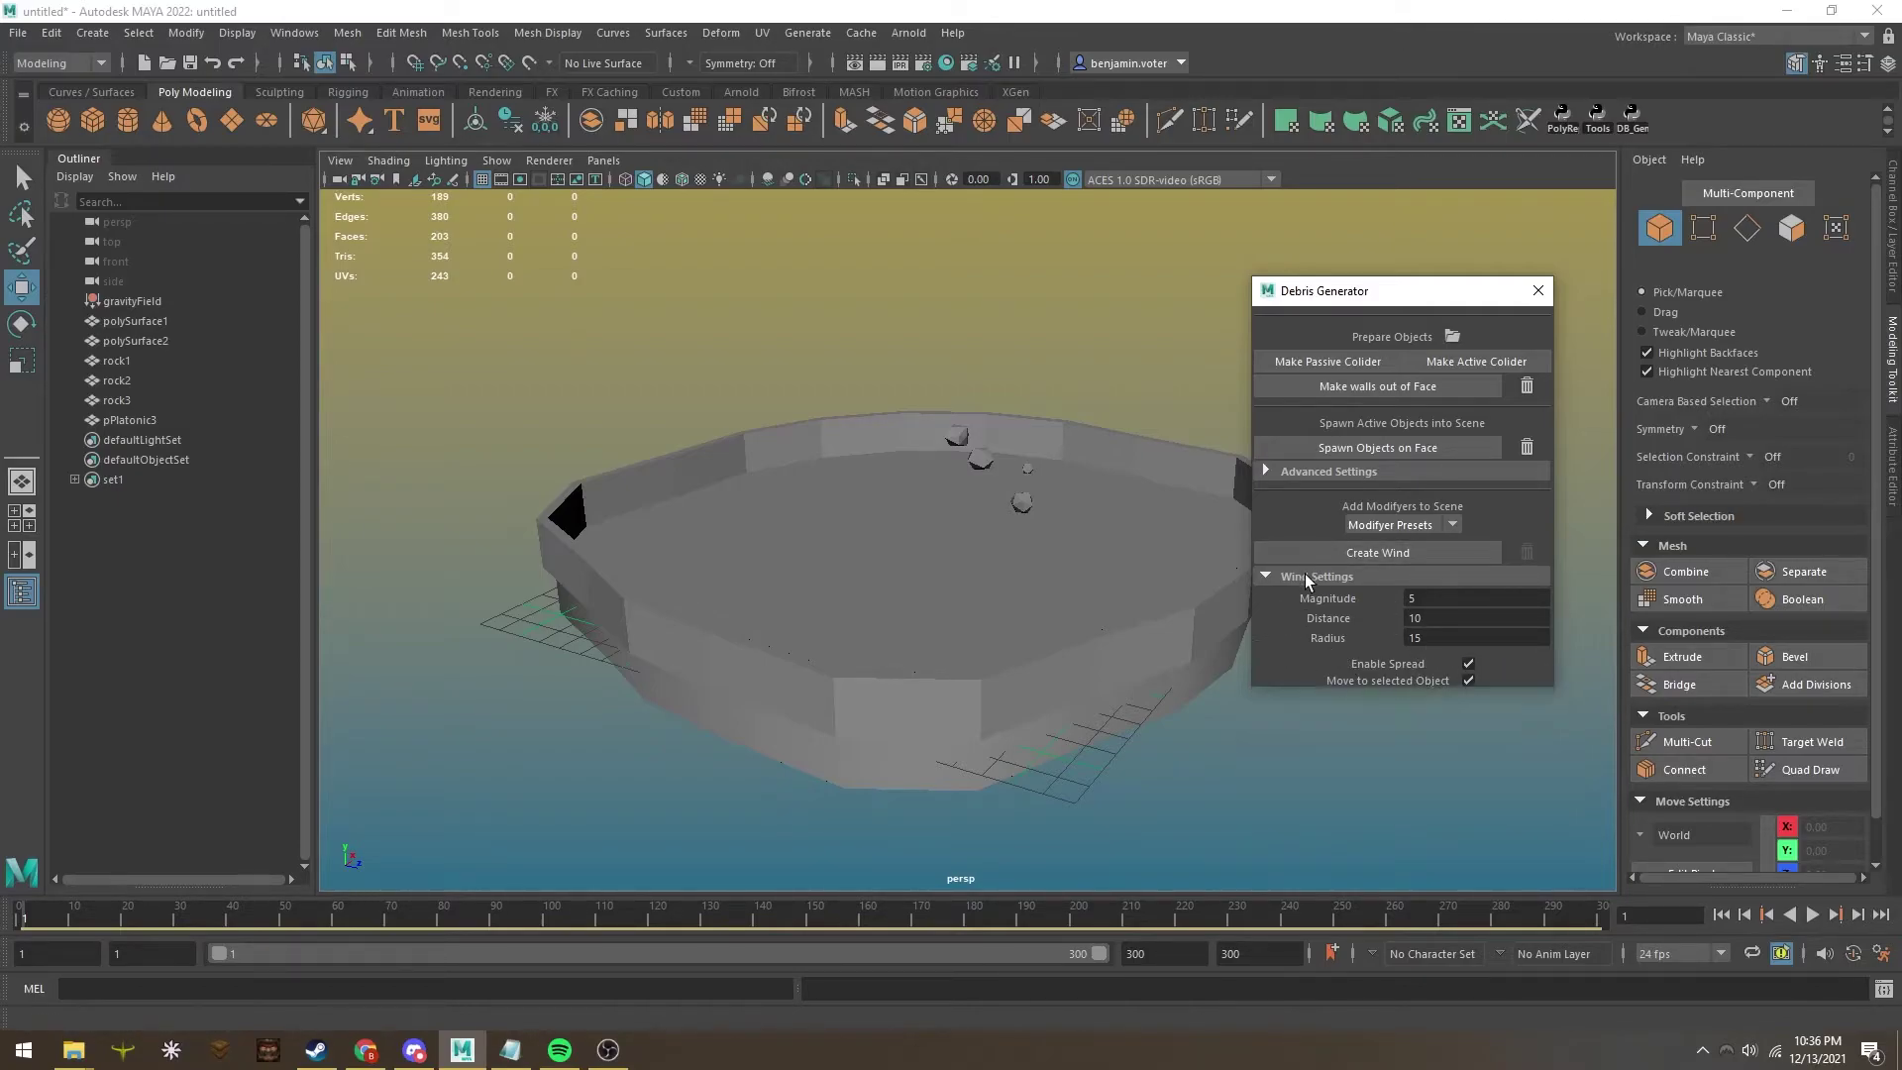
# Create a vortex in the scene and view the enclosed floor from above.
pyautogui.click(1345, 596)
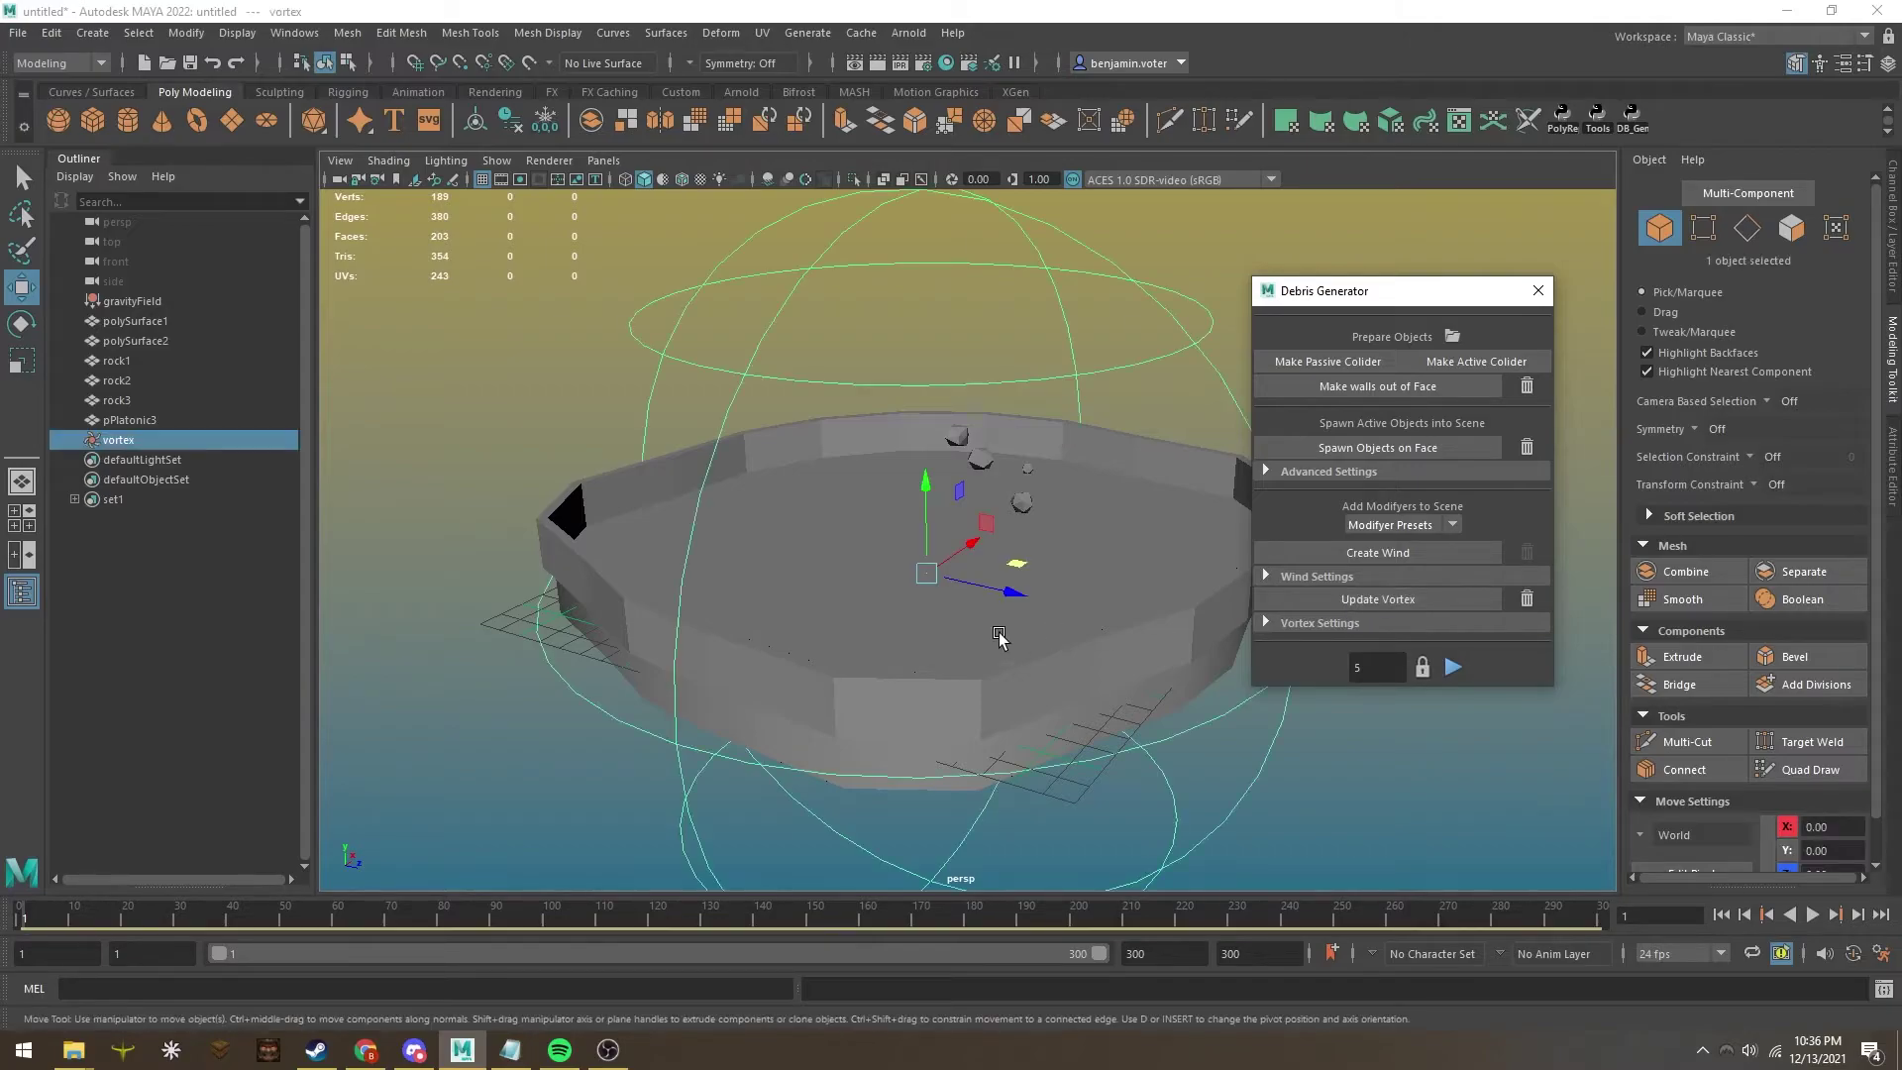
pyautogui.keyDown('alt'); pyautogui.moveTo(991, 515); pyautogui.dragTo(1037, 574); pyautogui.keyUp('alt')
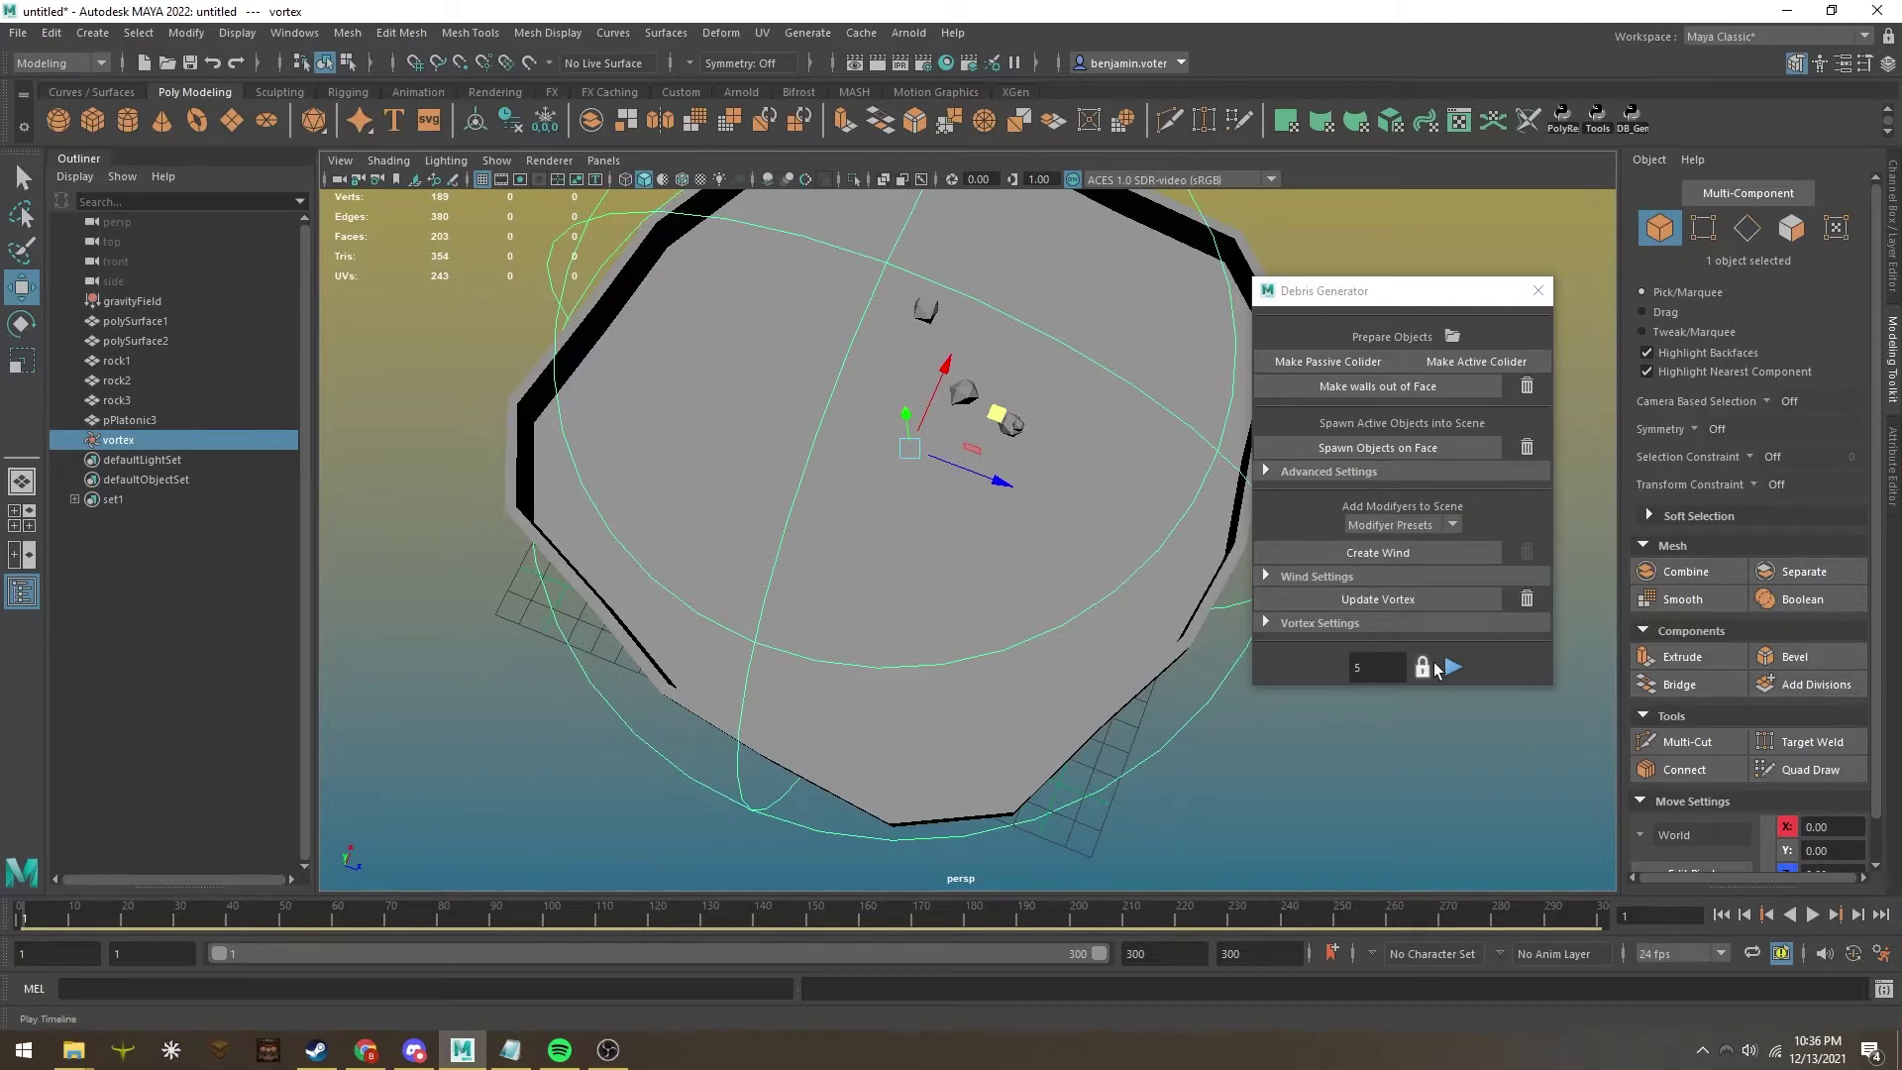
# Run the simulation with the vortex, and delete the vortex after rewinding to the first frame.
pyautogui.click(1452, 668)
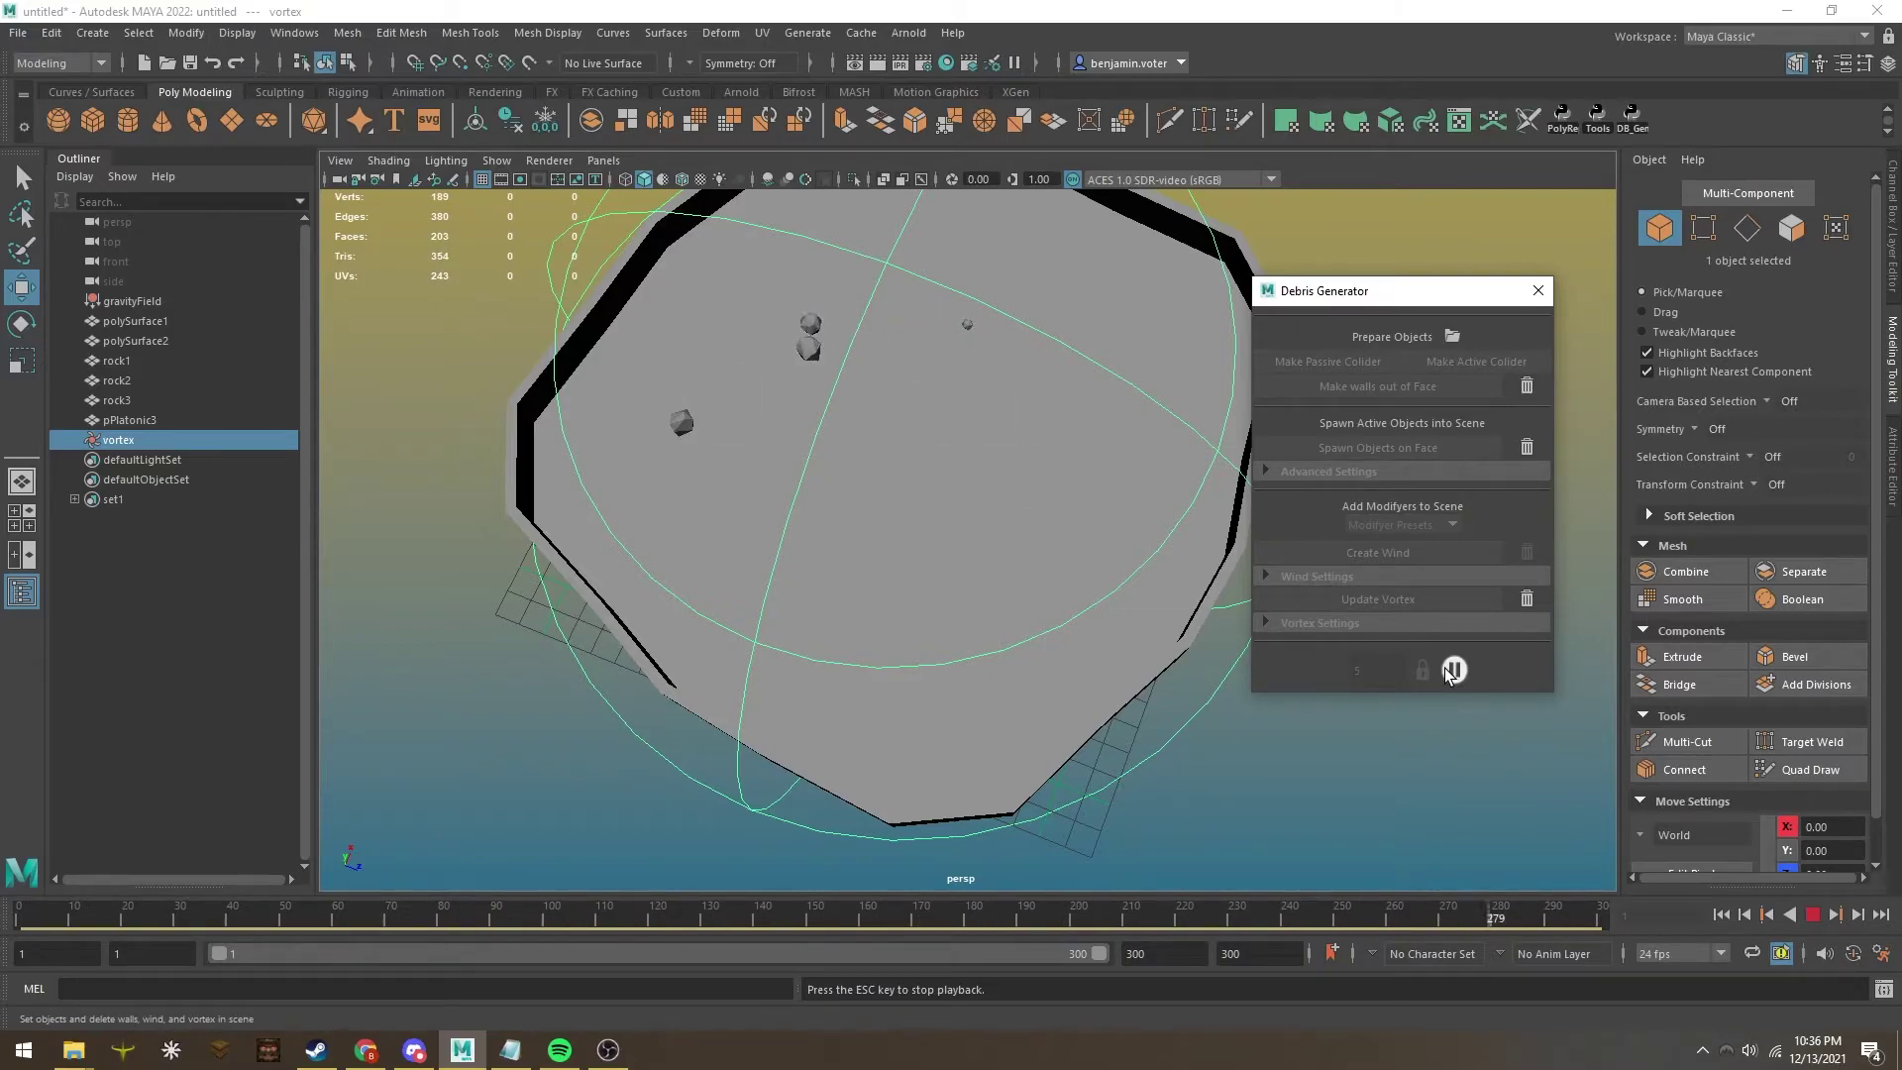
pyautogui.click(1453, 670)
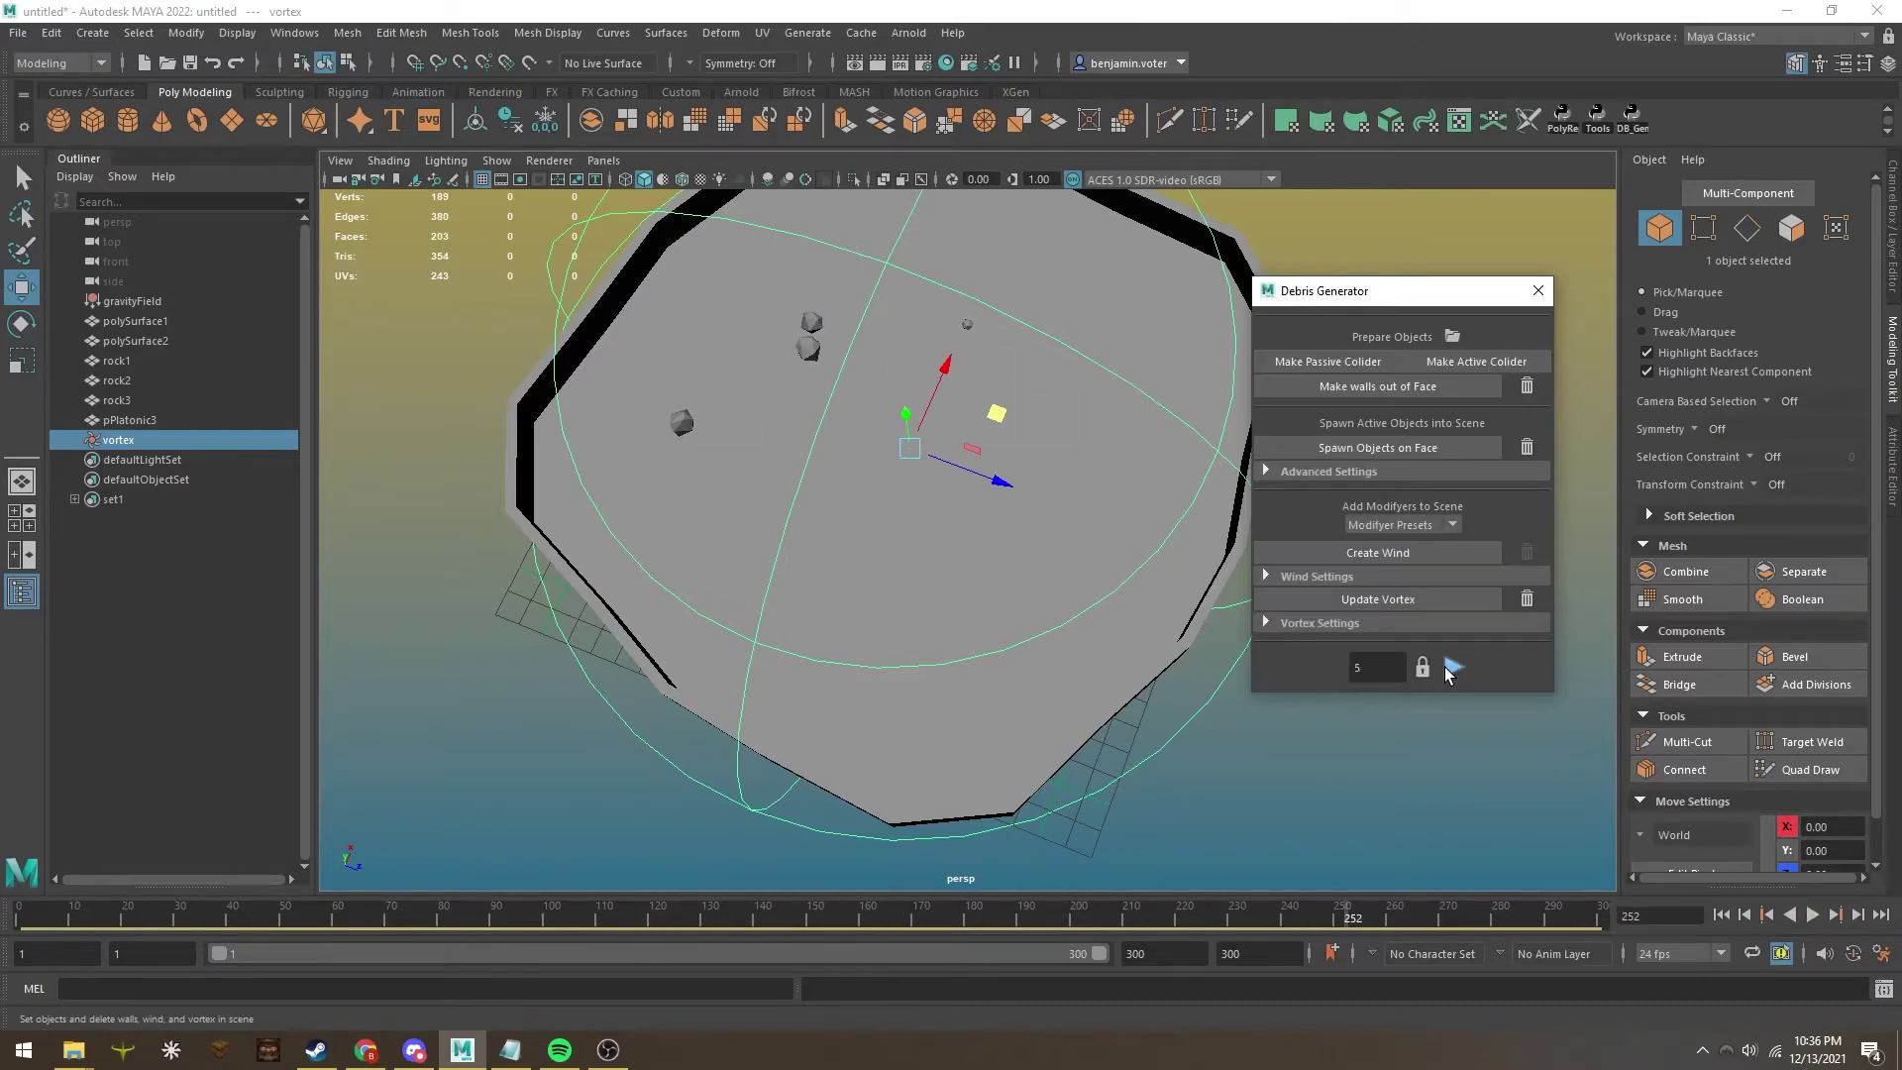
pyautogui.click(24, 918)
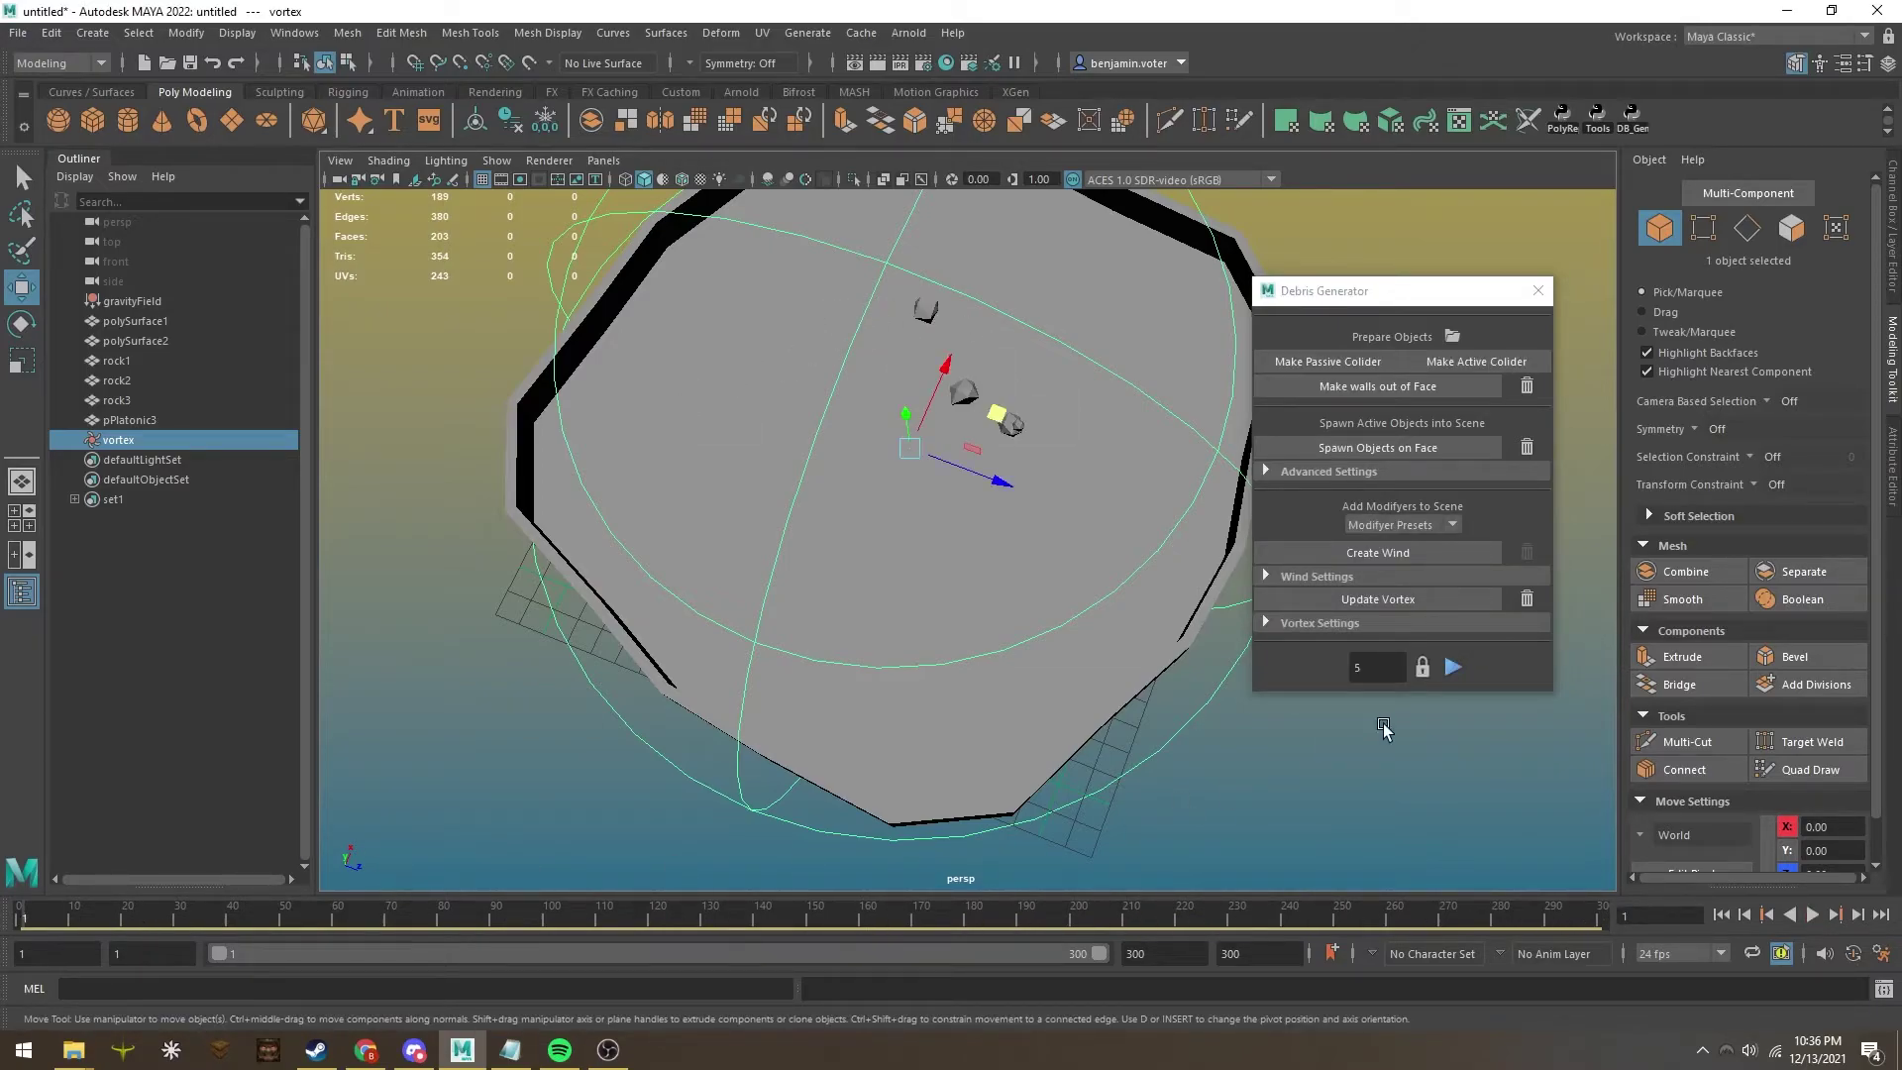
pyautogui.click(1526, 598)
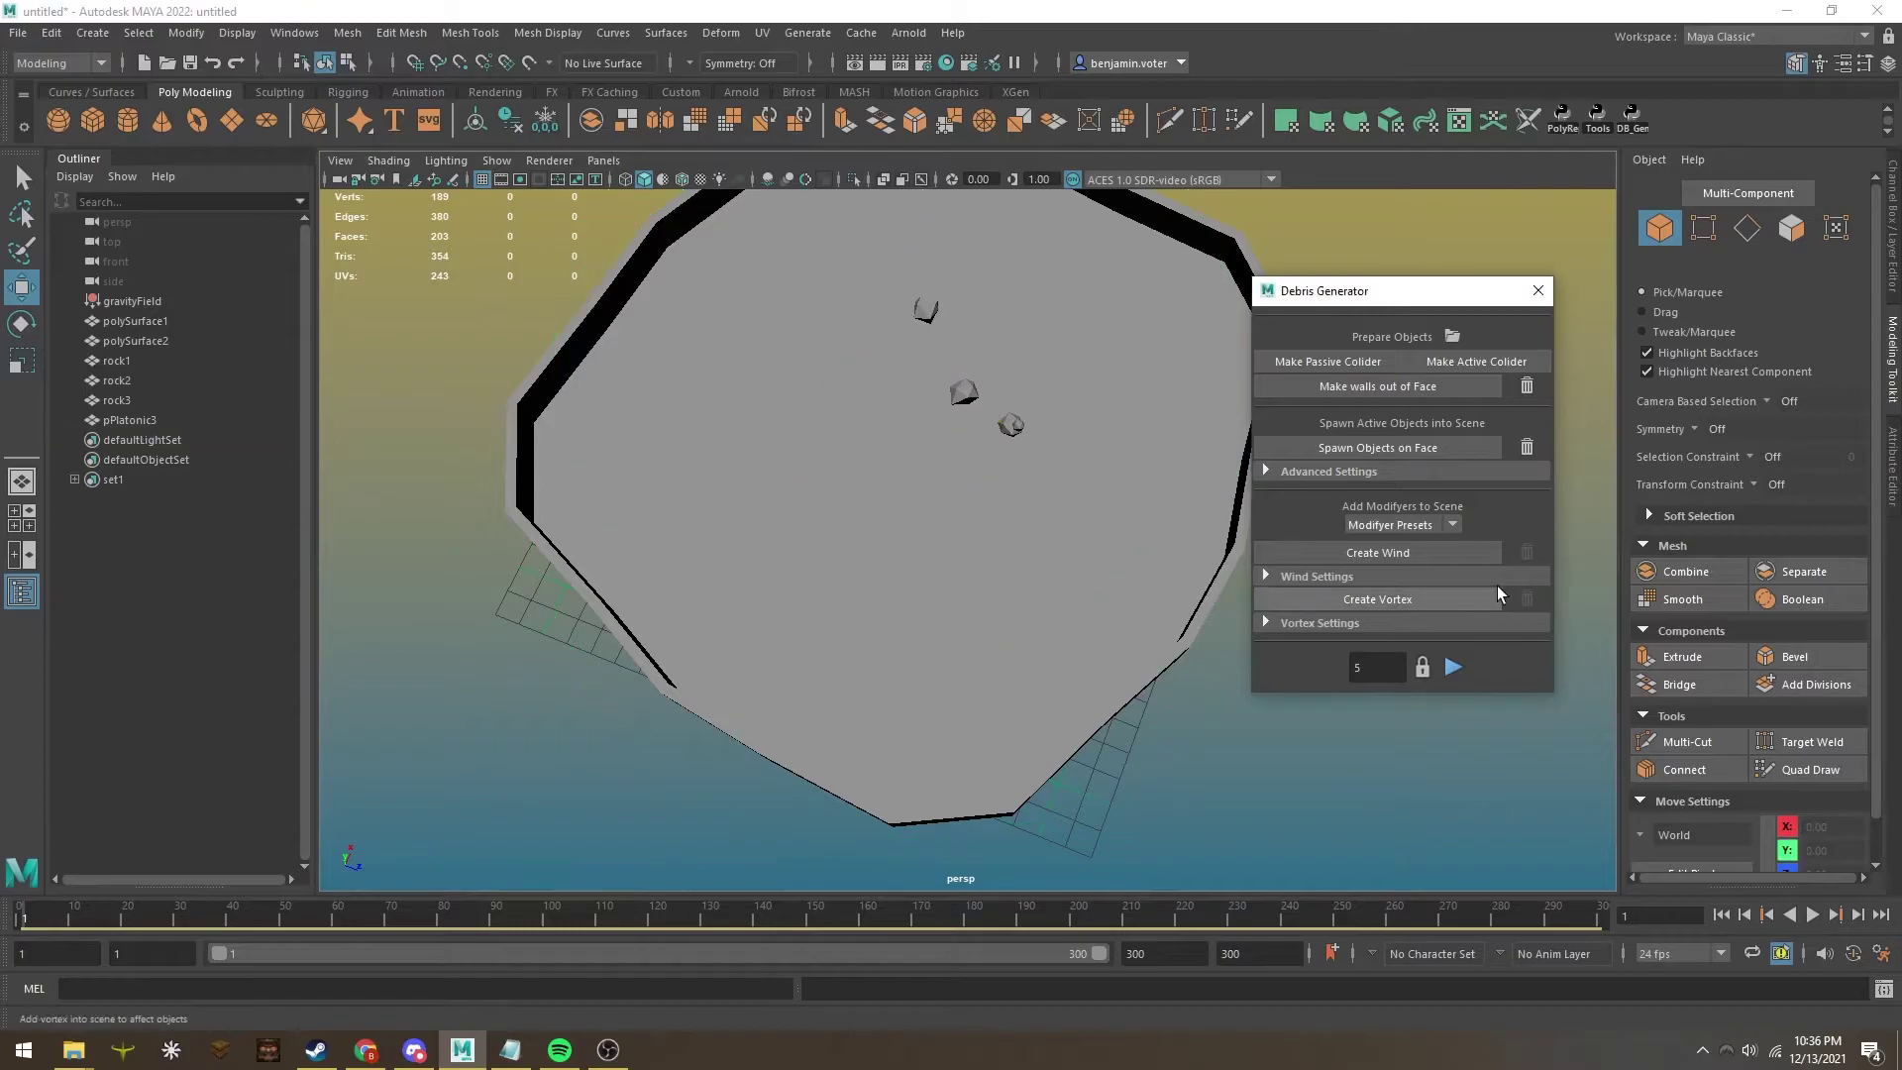
# Create both wind and a vortex in the scene.
pyautogui.click(1442, 544)
pyautogui.click(1431, 596)
pyautogui.keyDown('alt'); pyautogui.moveTo(1040, 531); pyautogui.dragTo(1043, 738); pyautogui.keyUp('alt')
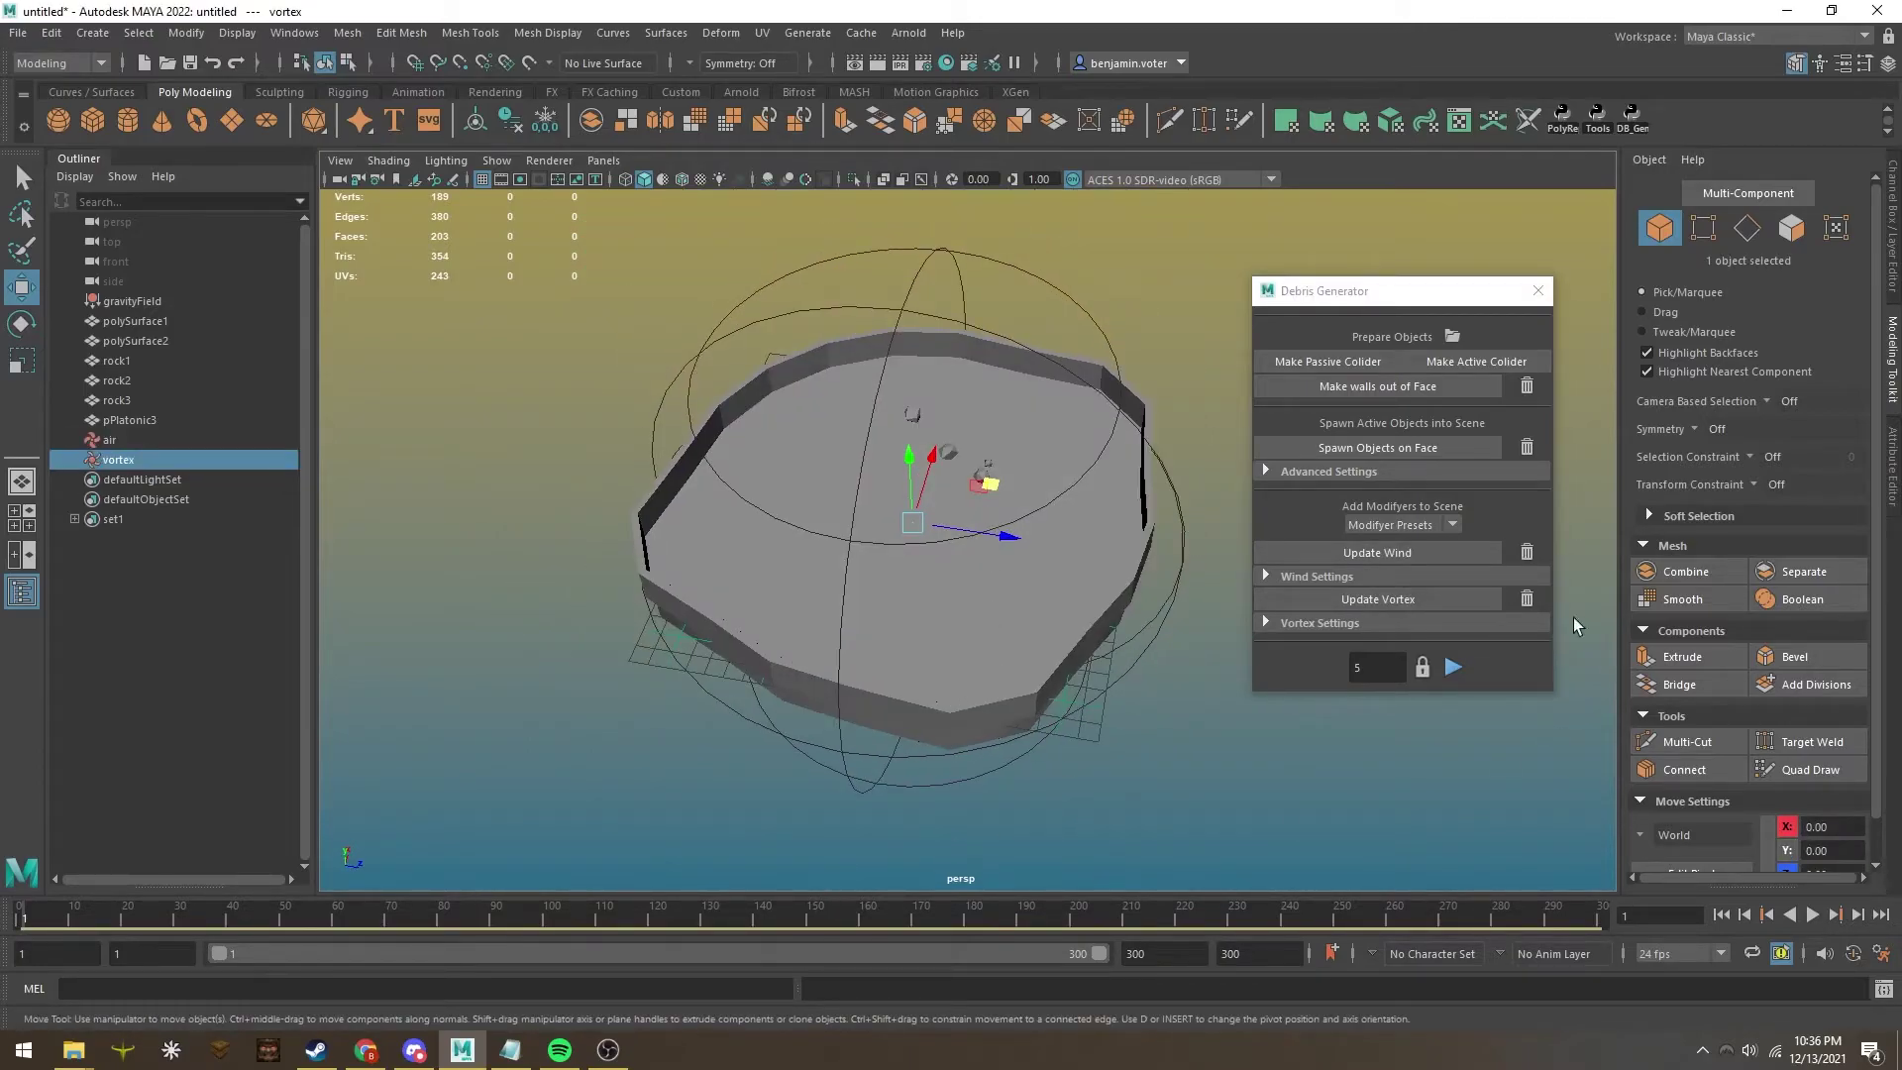
# Run the simulation with wind and vortex combined, stop it, and check how the rocks are distributed.
pyautogui.click(1452, 667)
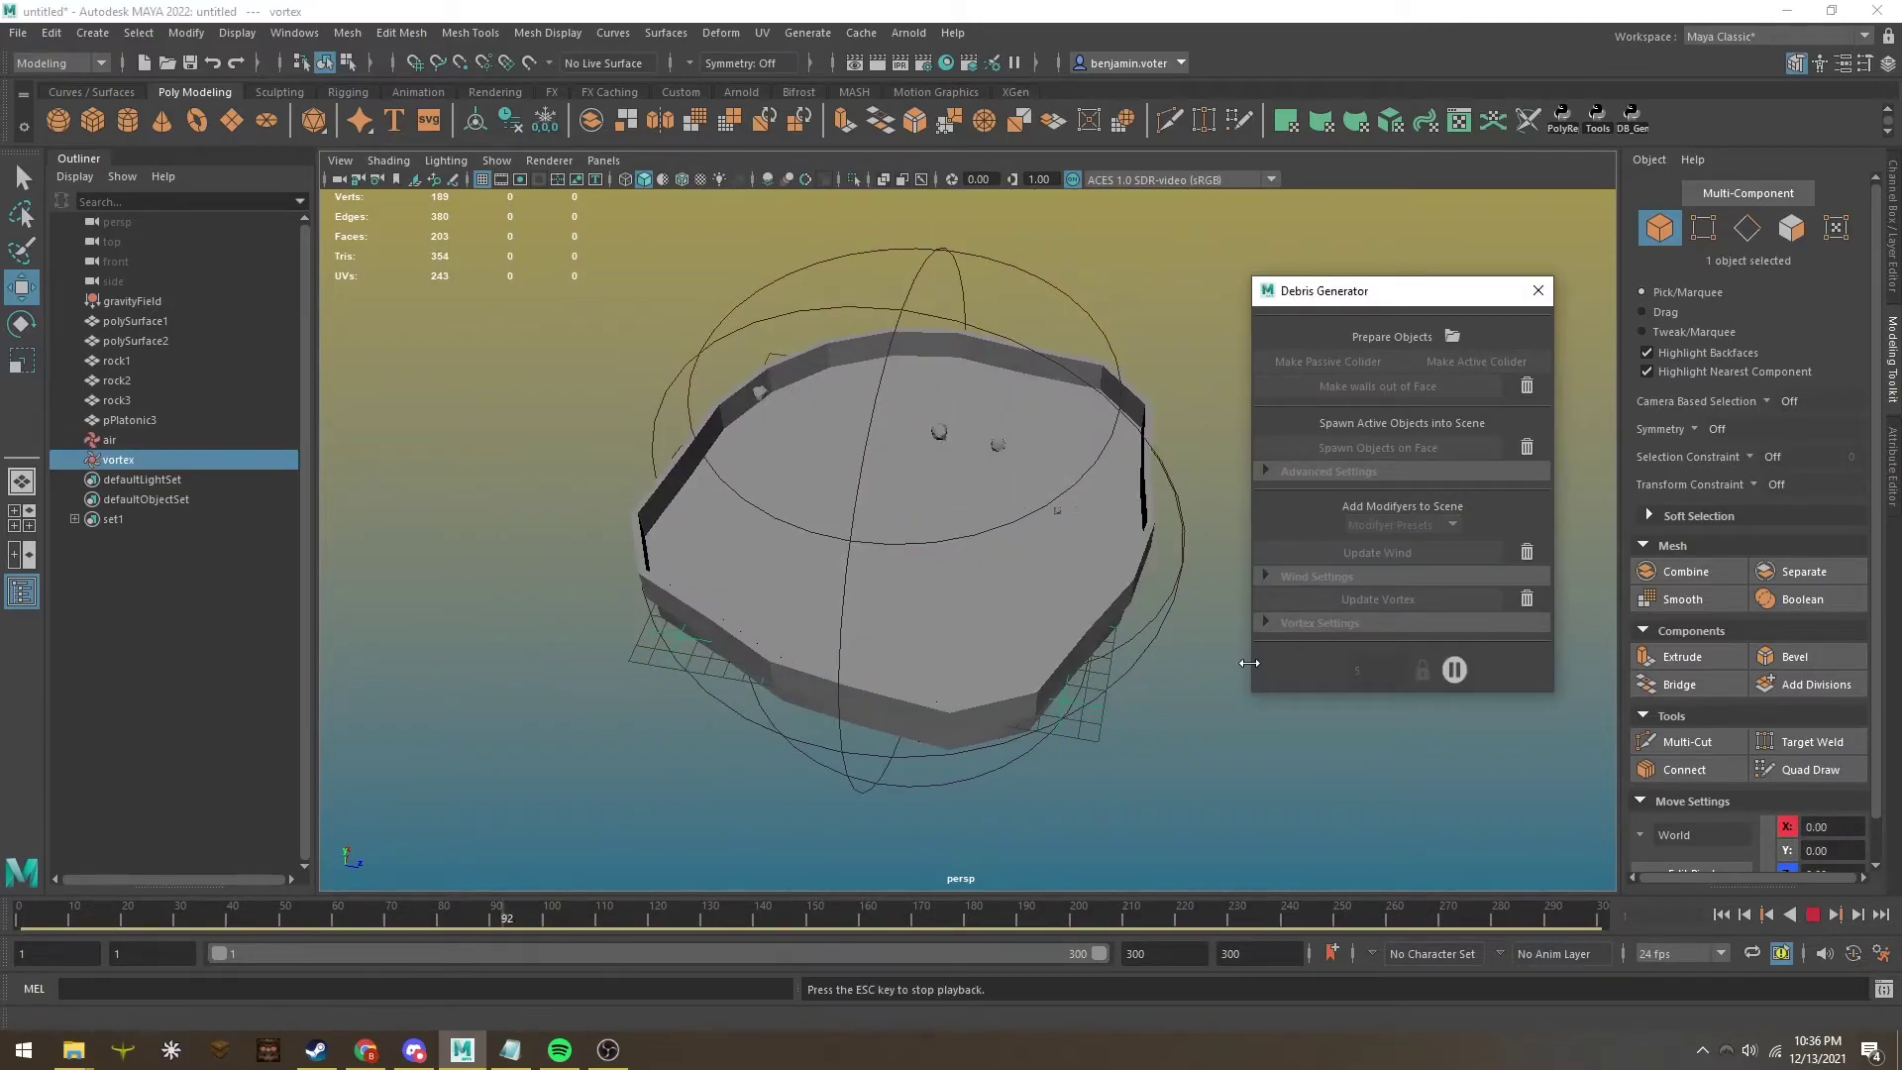
pyautogui.click(1454, 671)
pyautogui.scroll(5, 979, 364)
pyautogui.scroll(-5, 985, 365)
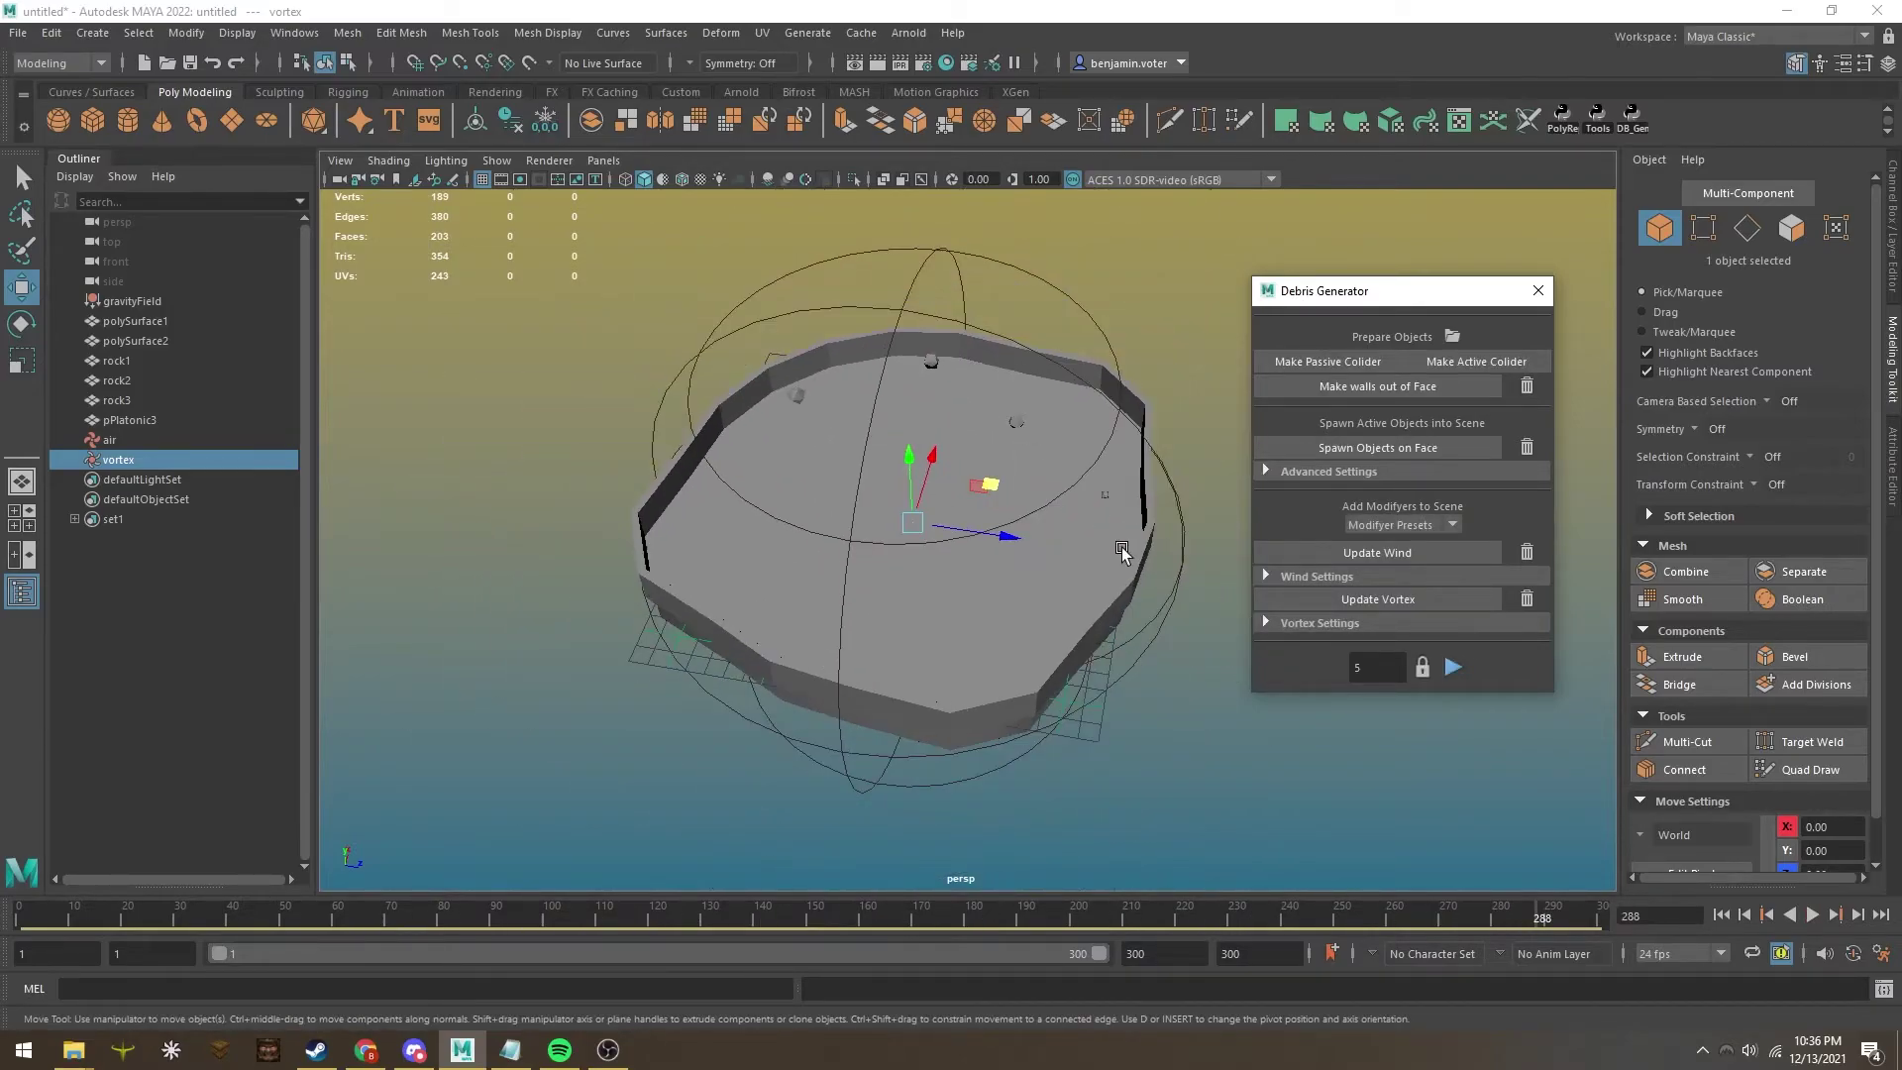
# Review the vortex and wind settings together, moving the Debris Generator window so all fields fit, and collapse both groups.
pyautogui.keyDown('alt'); pyautogui.moveTo(1121, 552); pyautogui.dragTo(1044, 511); pyautogui.keyUp('alt')
pyautogui.click(1303, 623)
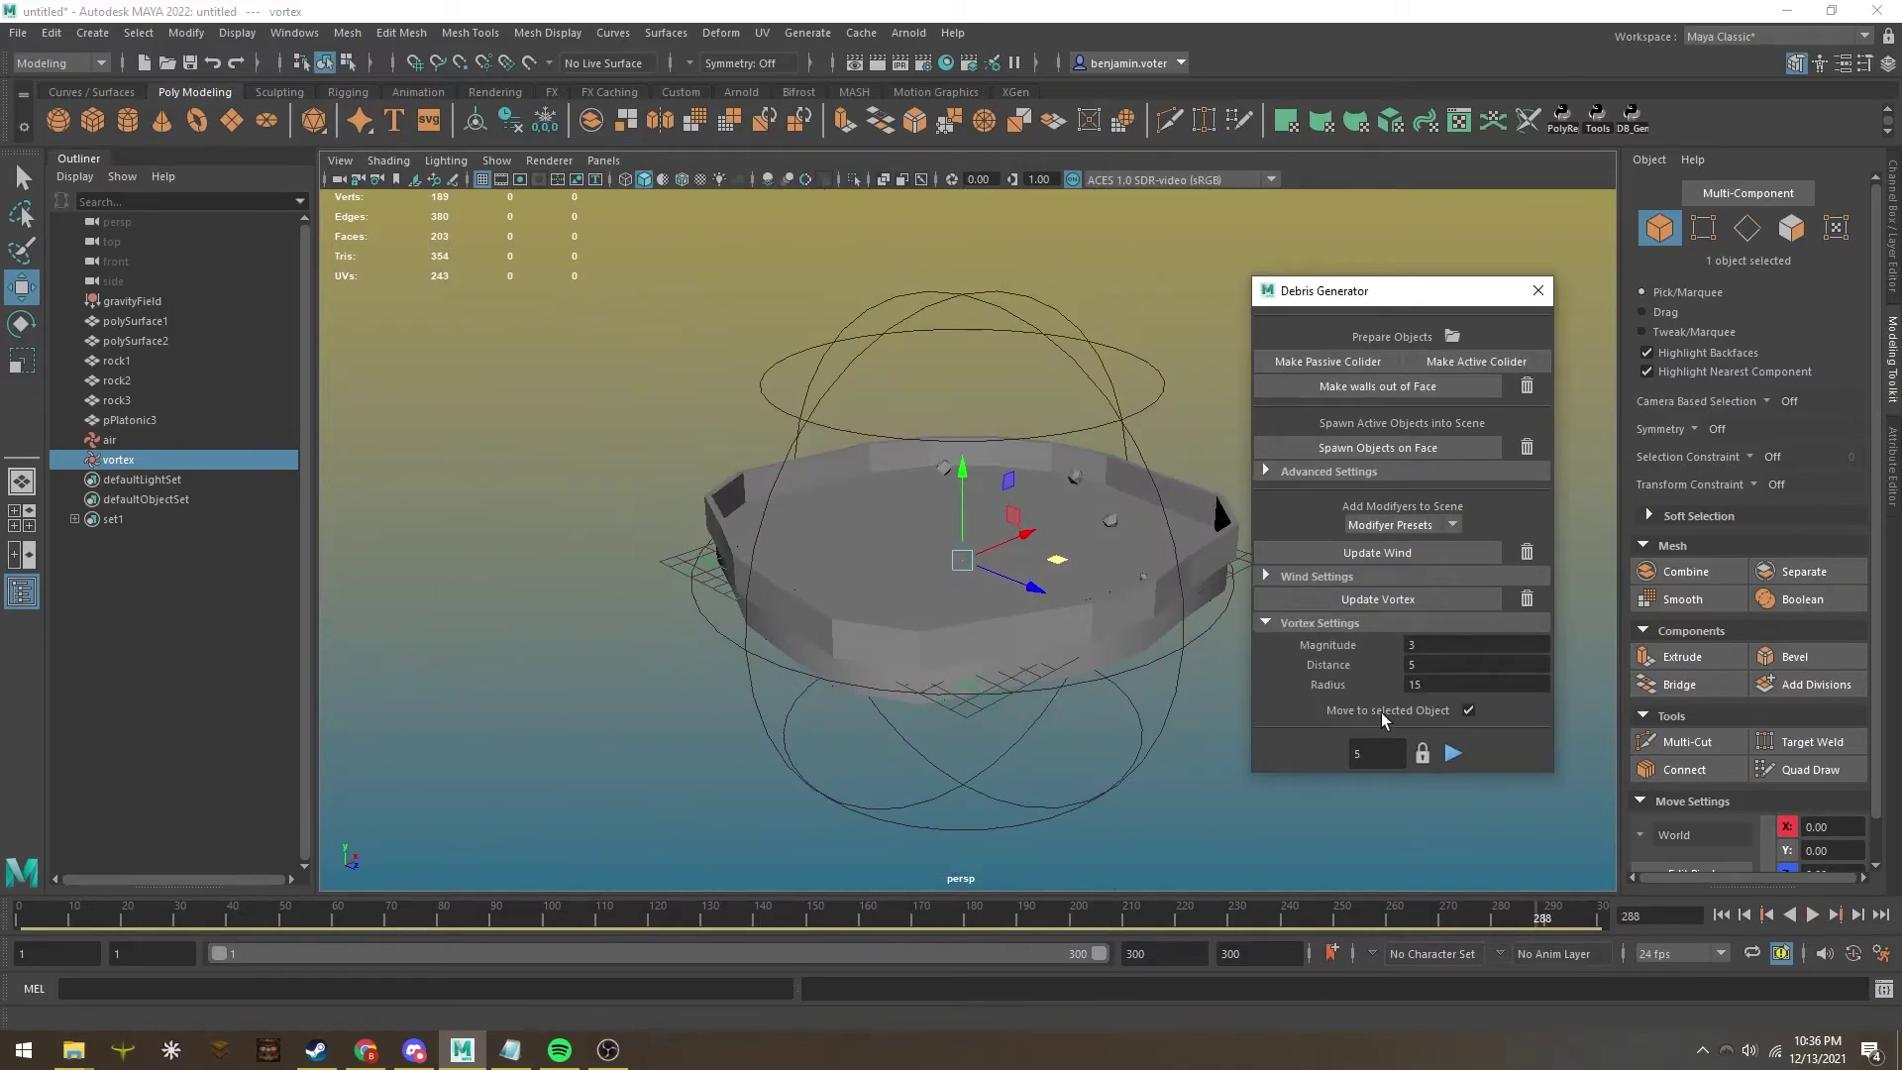
pyautogui.click(1346, 572)
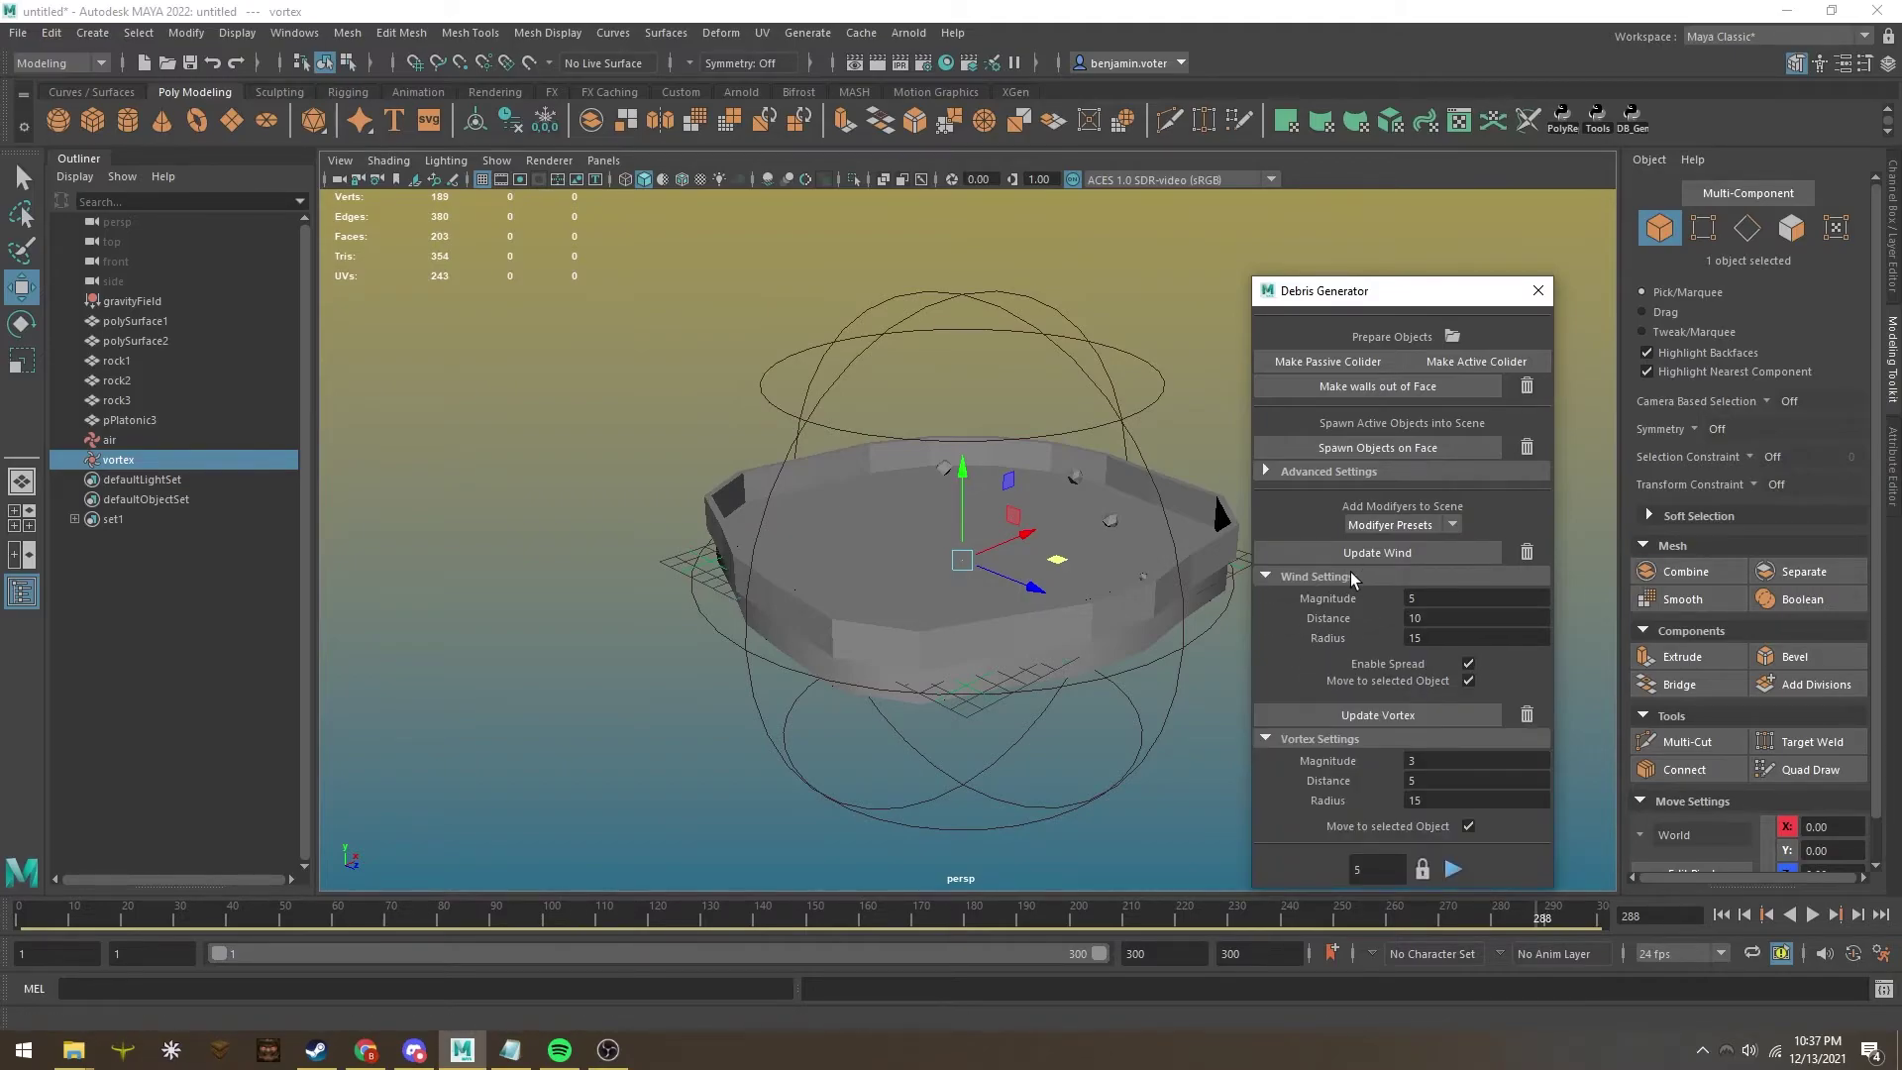
pyautogui.moveTo(1430, 301); pyautogui.dragTo(1445, 191)
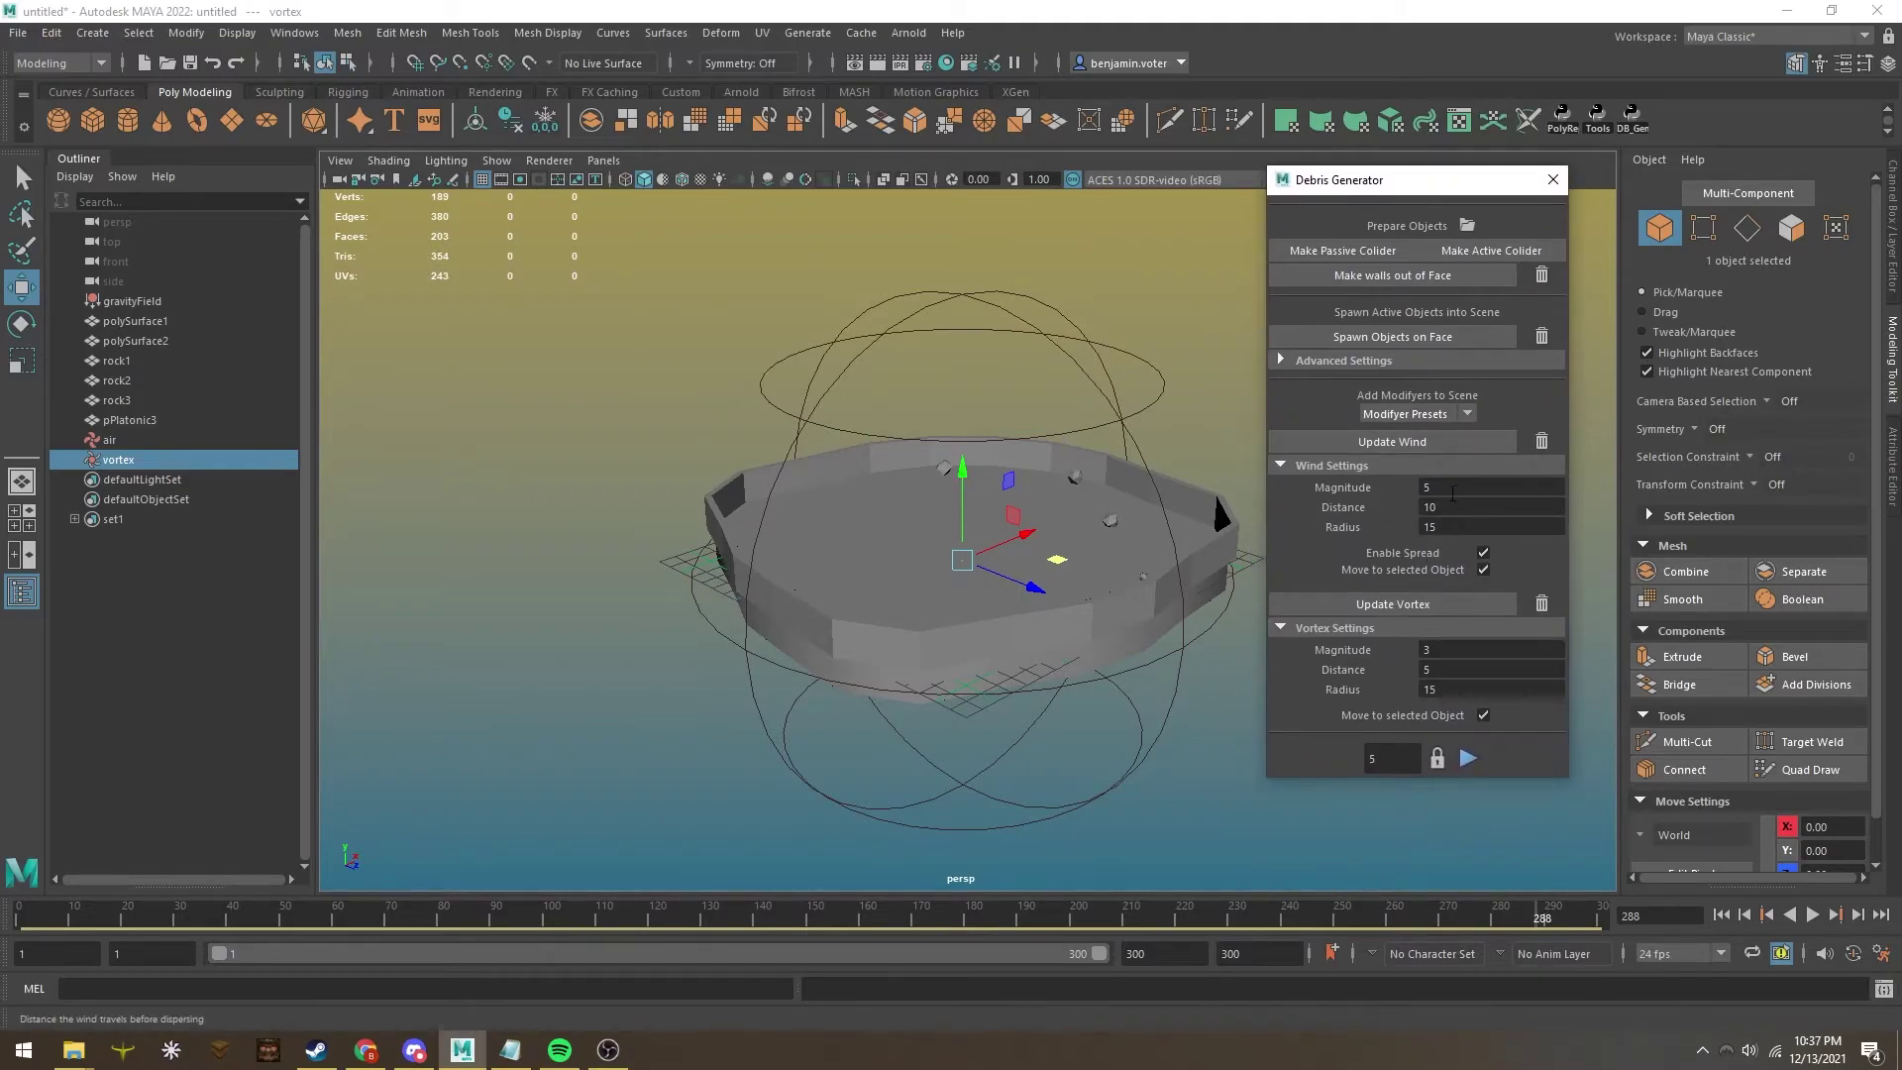
pyautogui.click(1297, 624)
pyautogui.click(1312, 468)
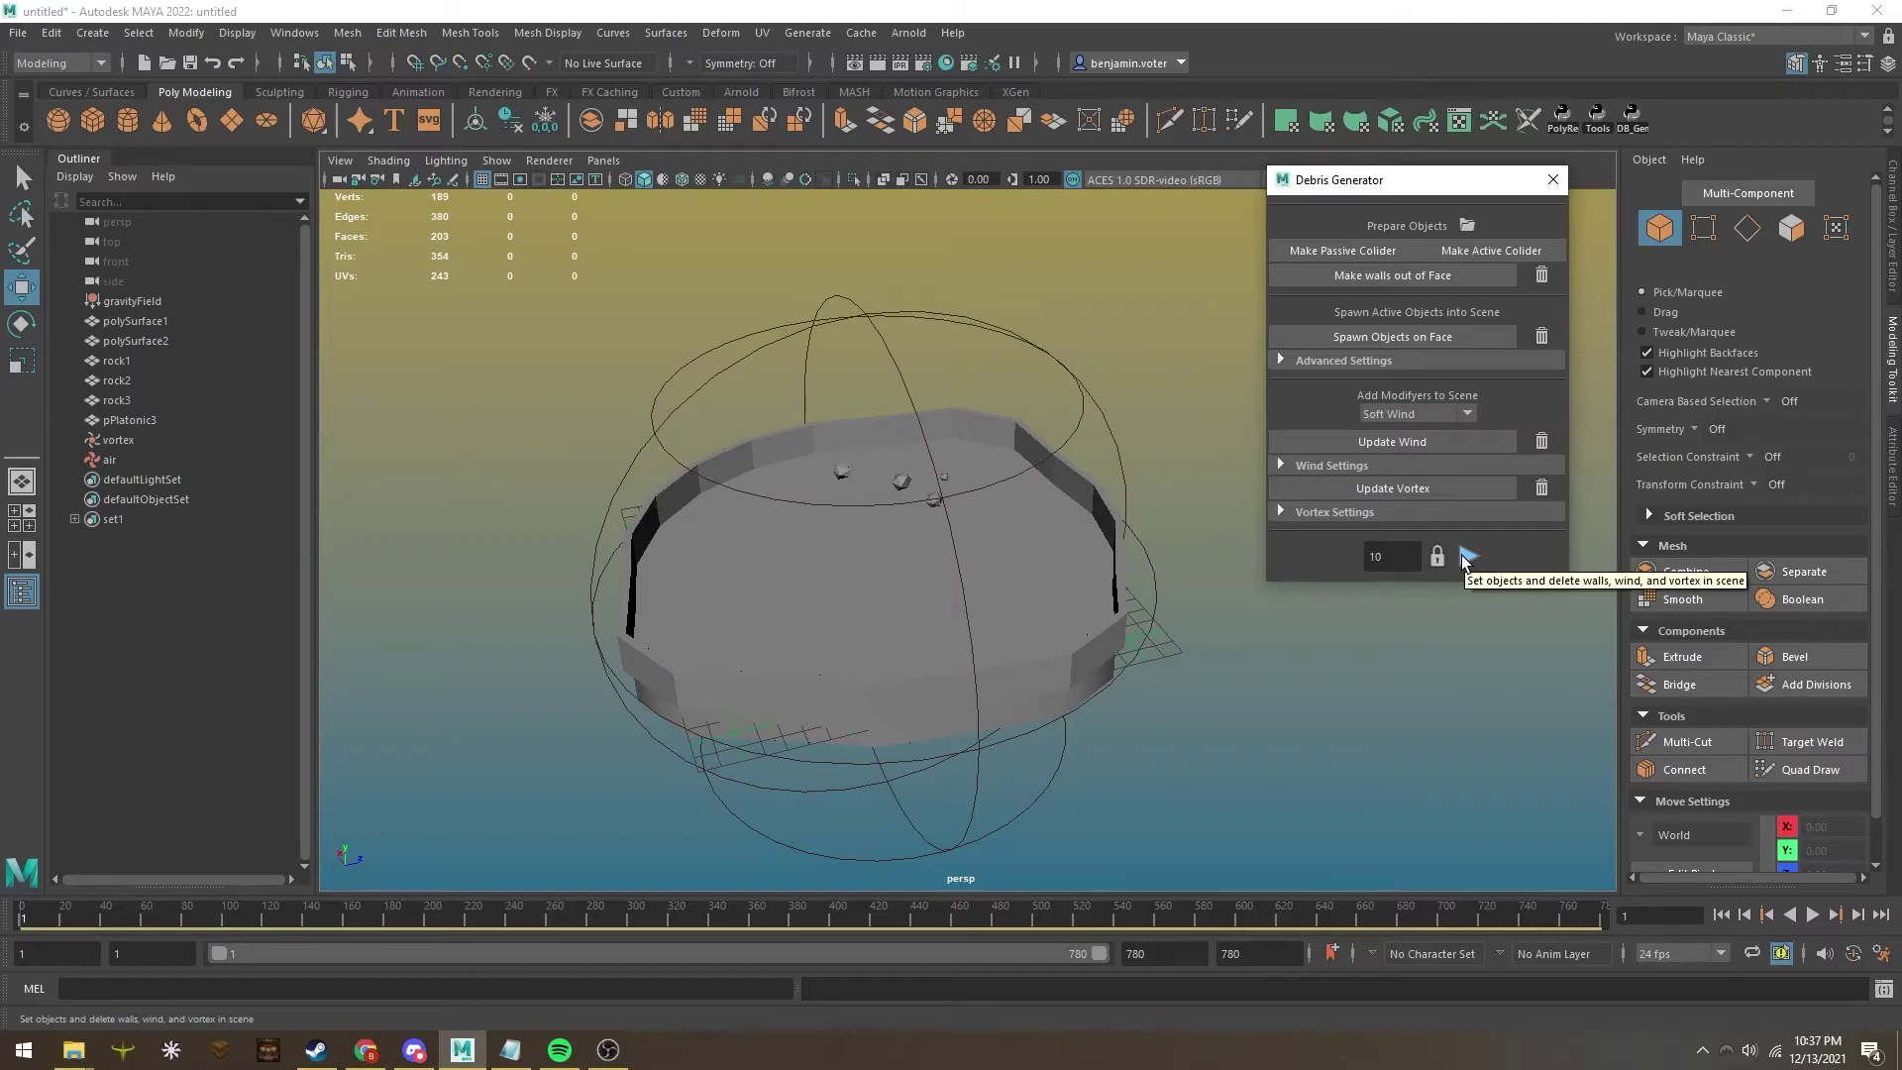
# Run the 10-second simulation with the Soft Wind preset, stop it, and rewind to the first frame.
pyautogui.click(1465, 560)
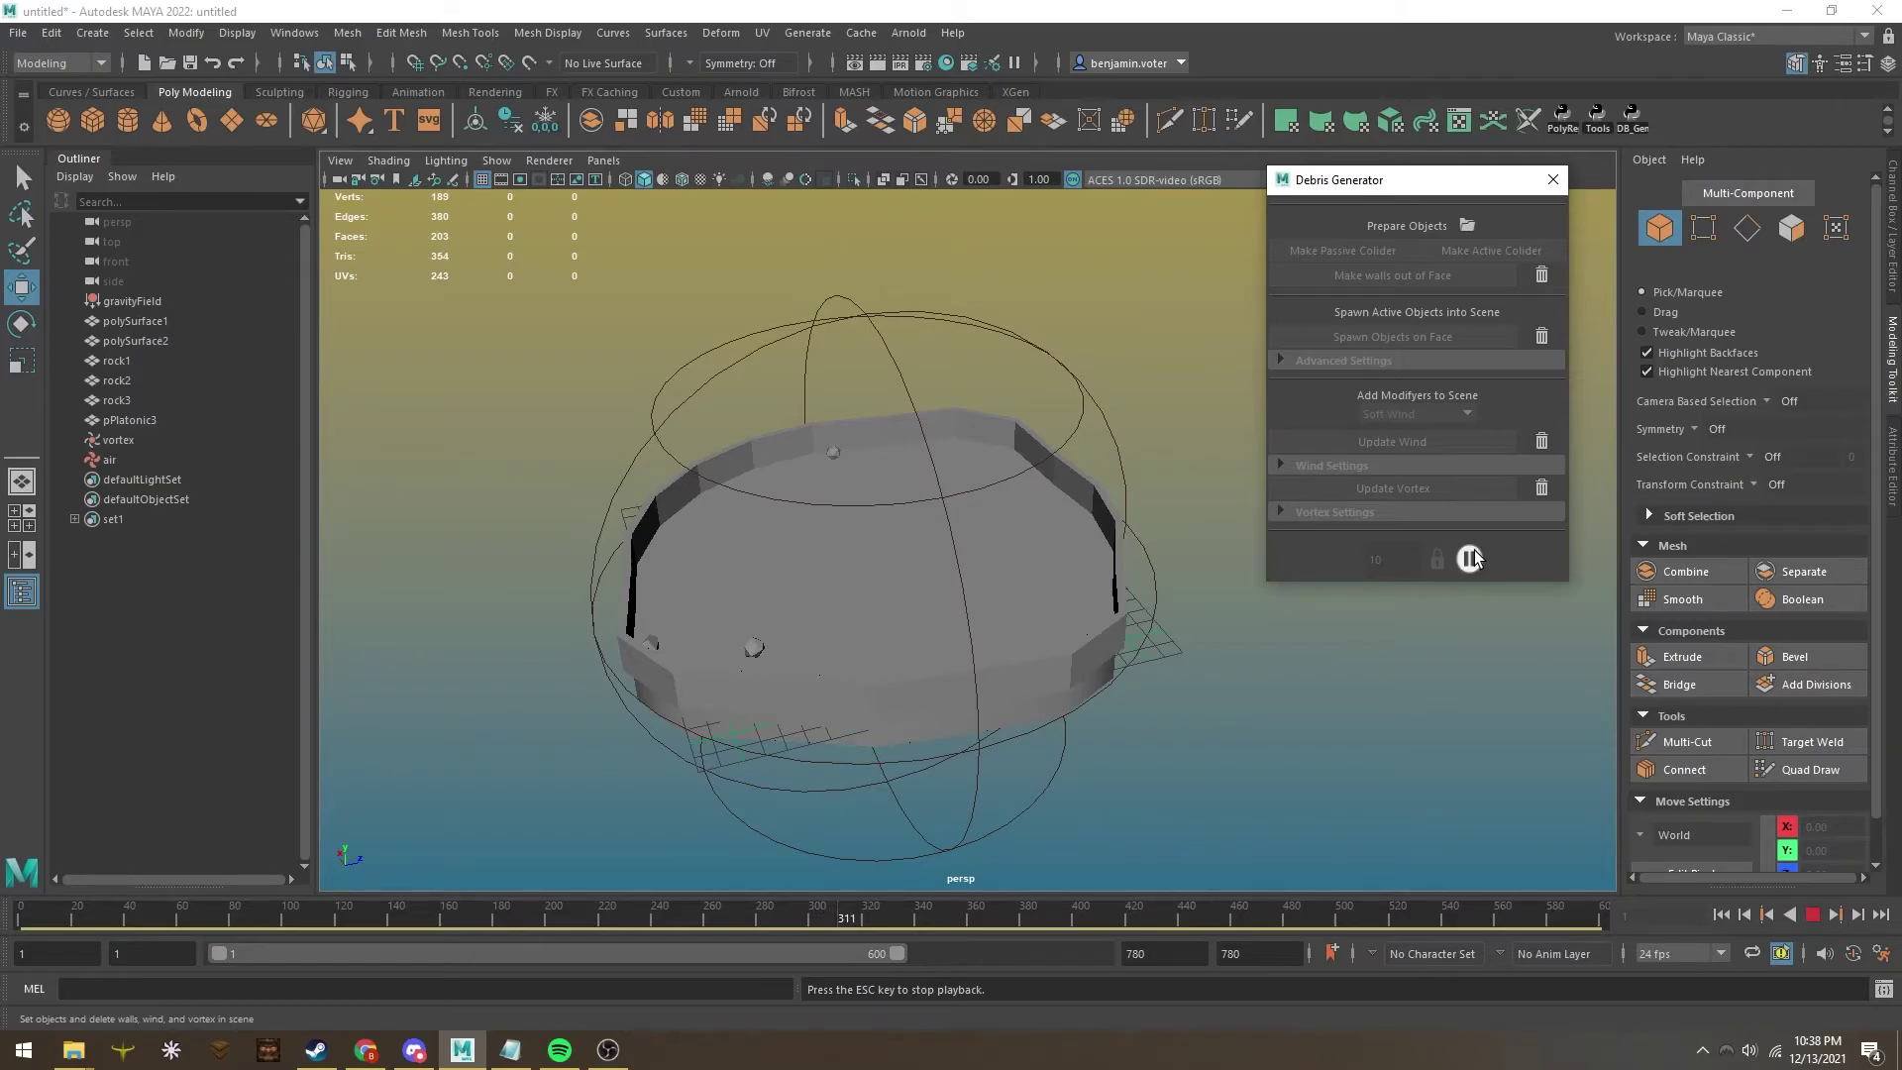
pyautogui.press('Escape')
pyautogui.click(1721, 914)
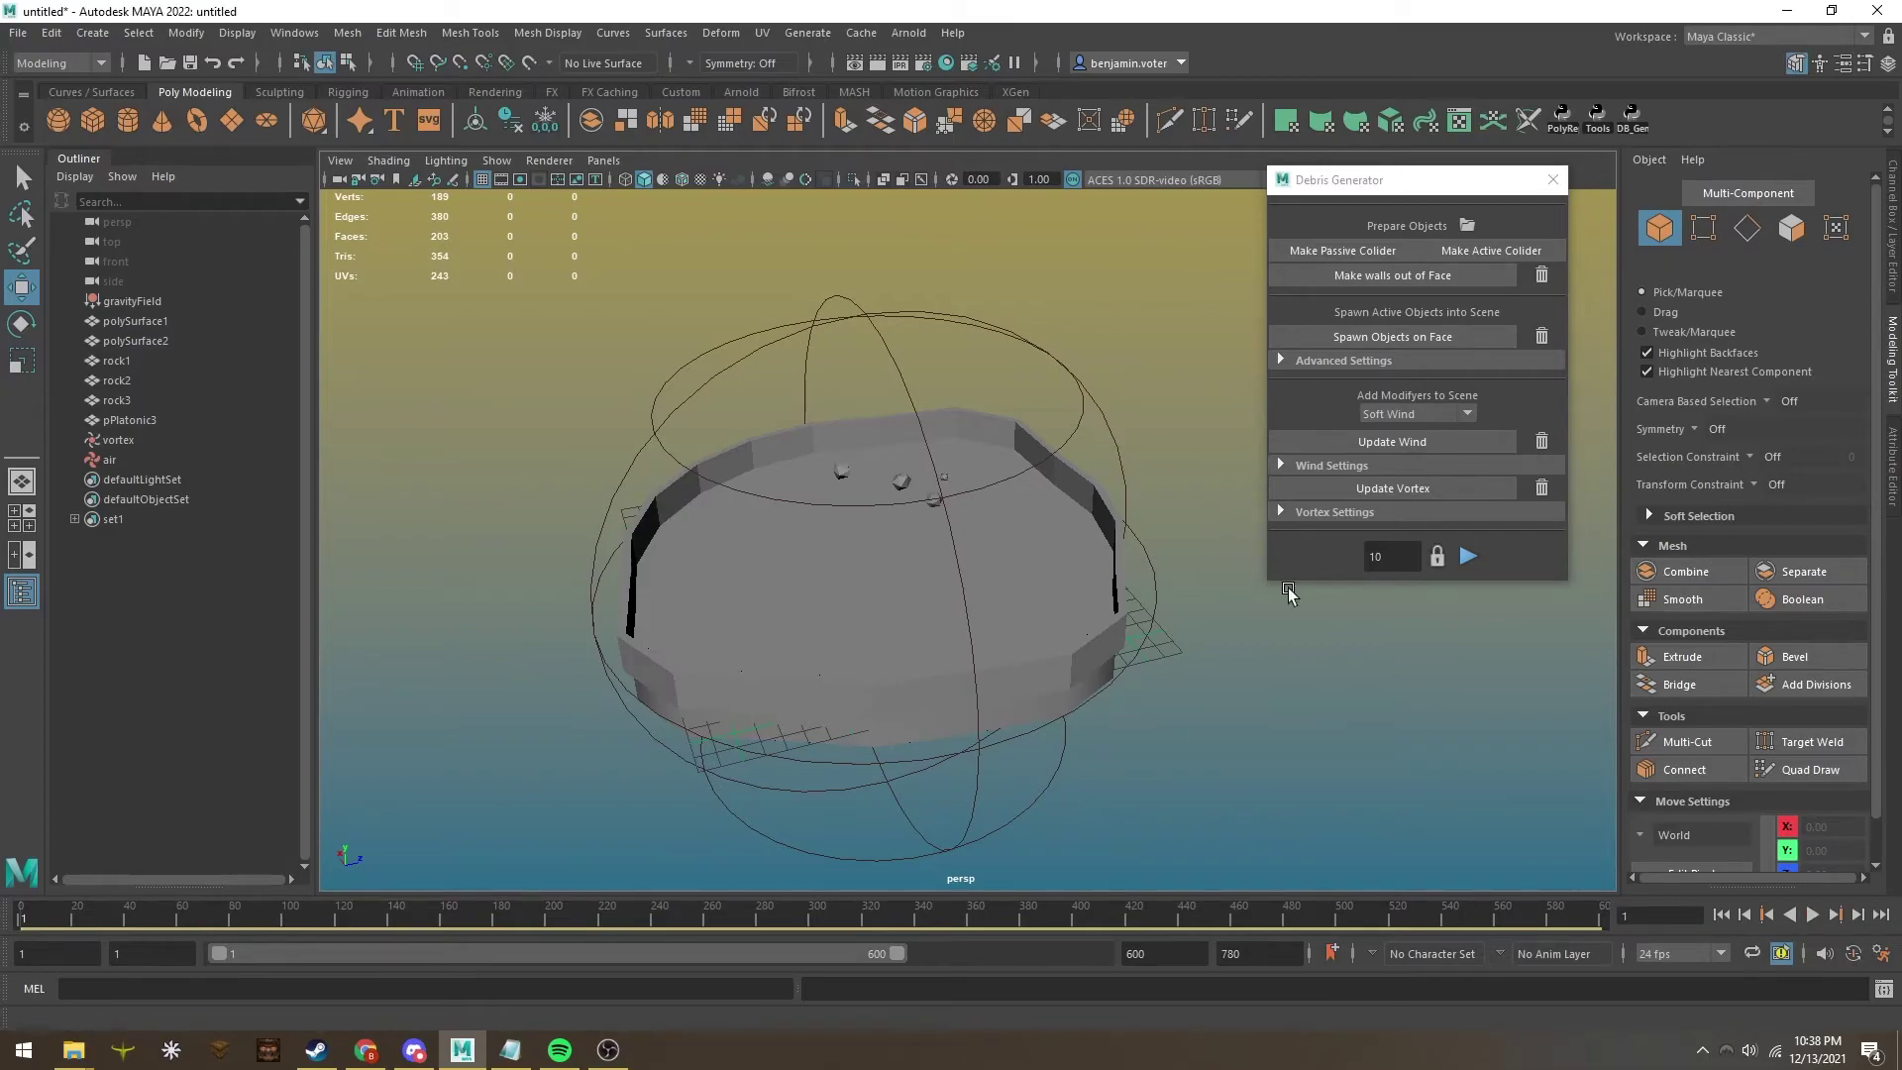
# Delete the existing wind and vortex from the scene.
pyautogui.keyDown('alt'); pyautogui.moveTo(1288, 592); pyautogui.dragTo(1113, 551); pyautogui.keyUp('alt')
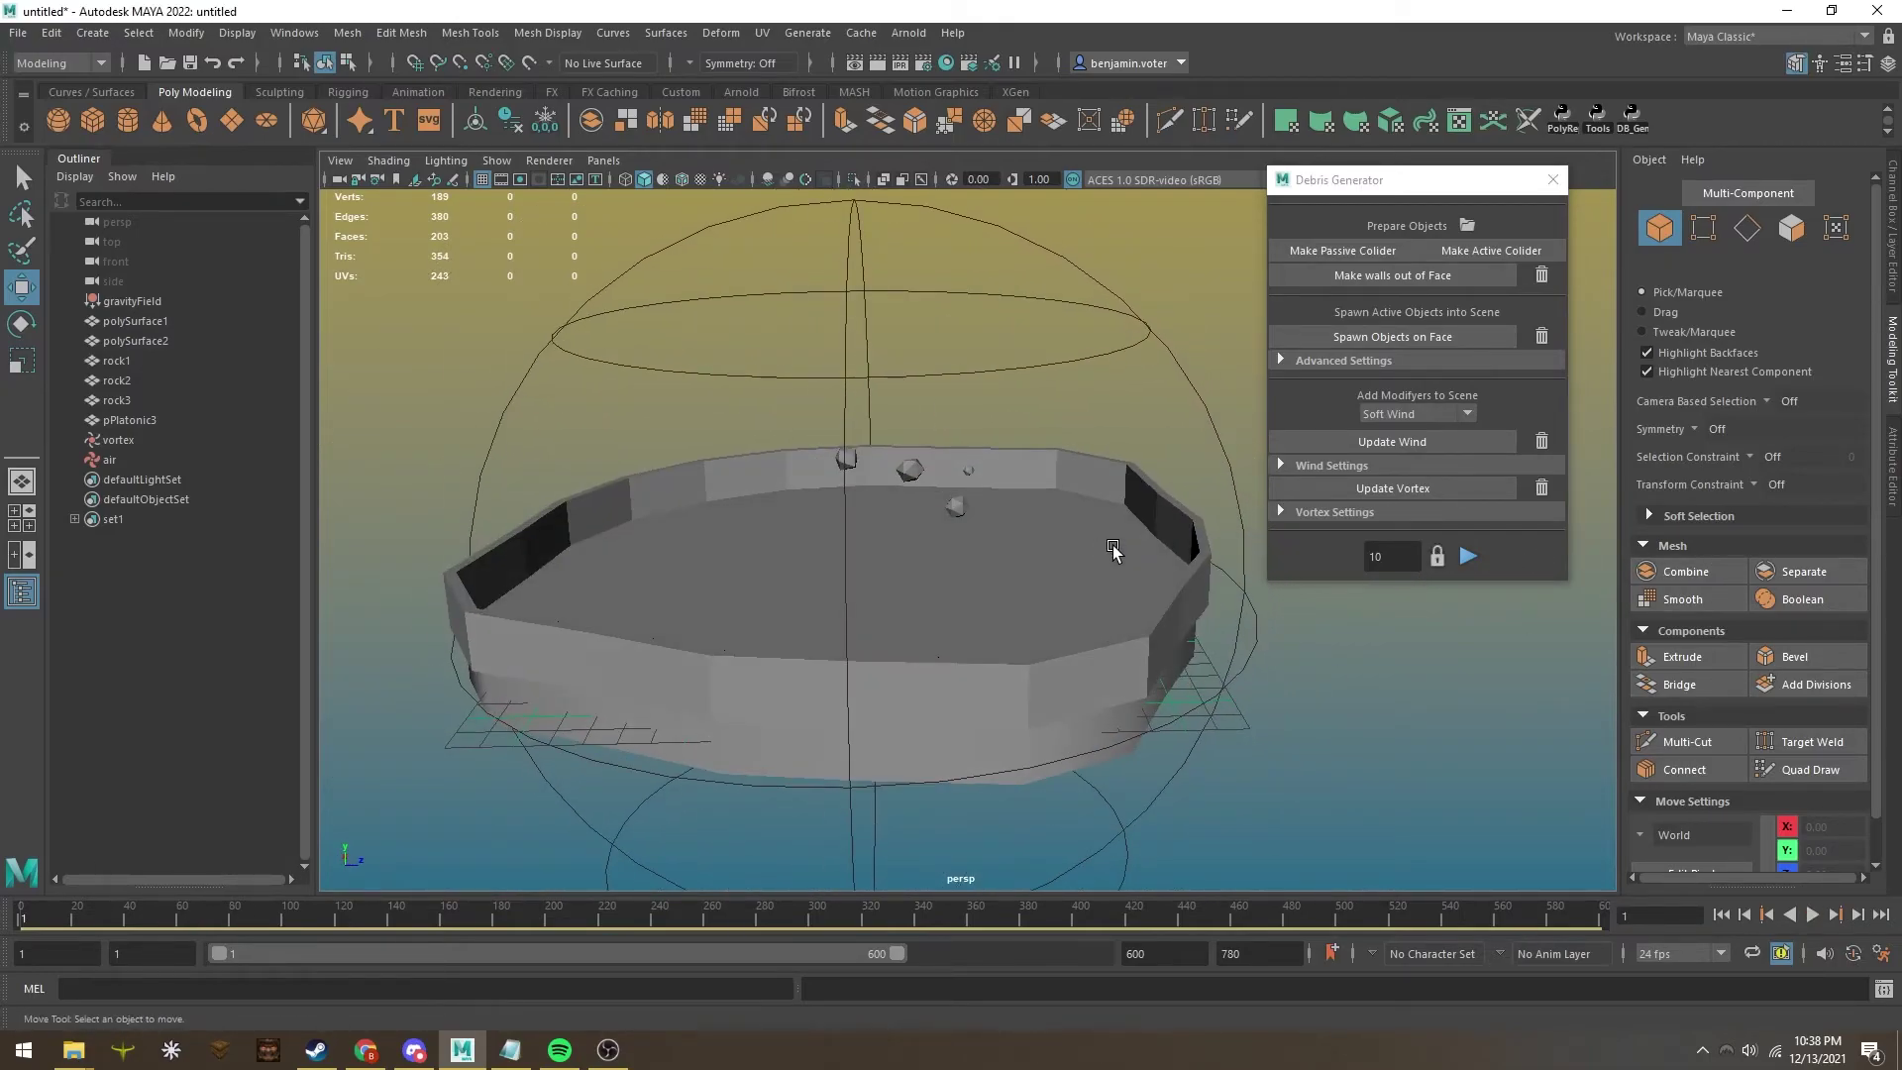
pyautogui.click(1542, 440)
pyautogui.click(1541, 487)
# Create a new wind and a new vortex with the Soft Wind preset selected, and run the simulation with both.
pyautogui.click(1432, 438)
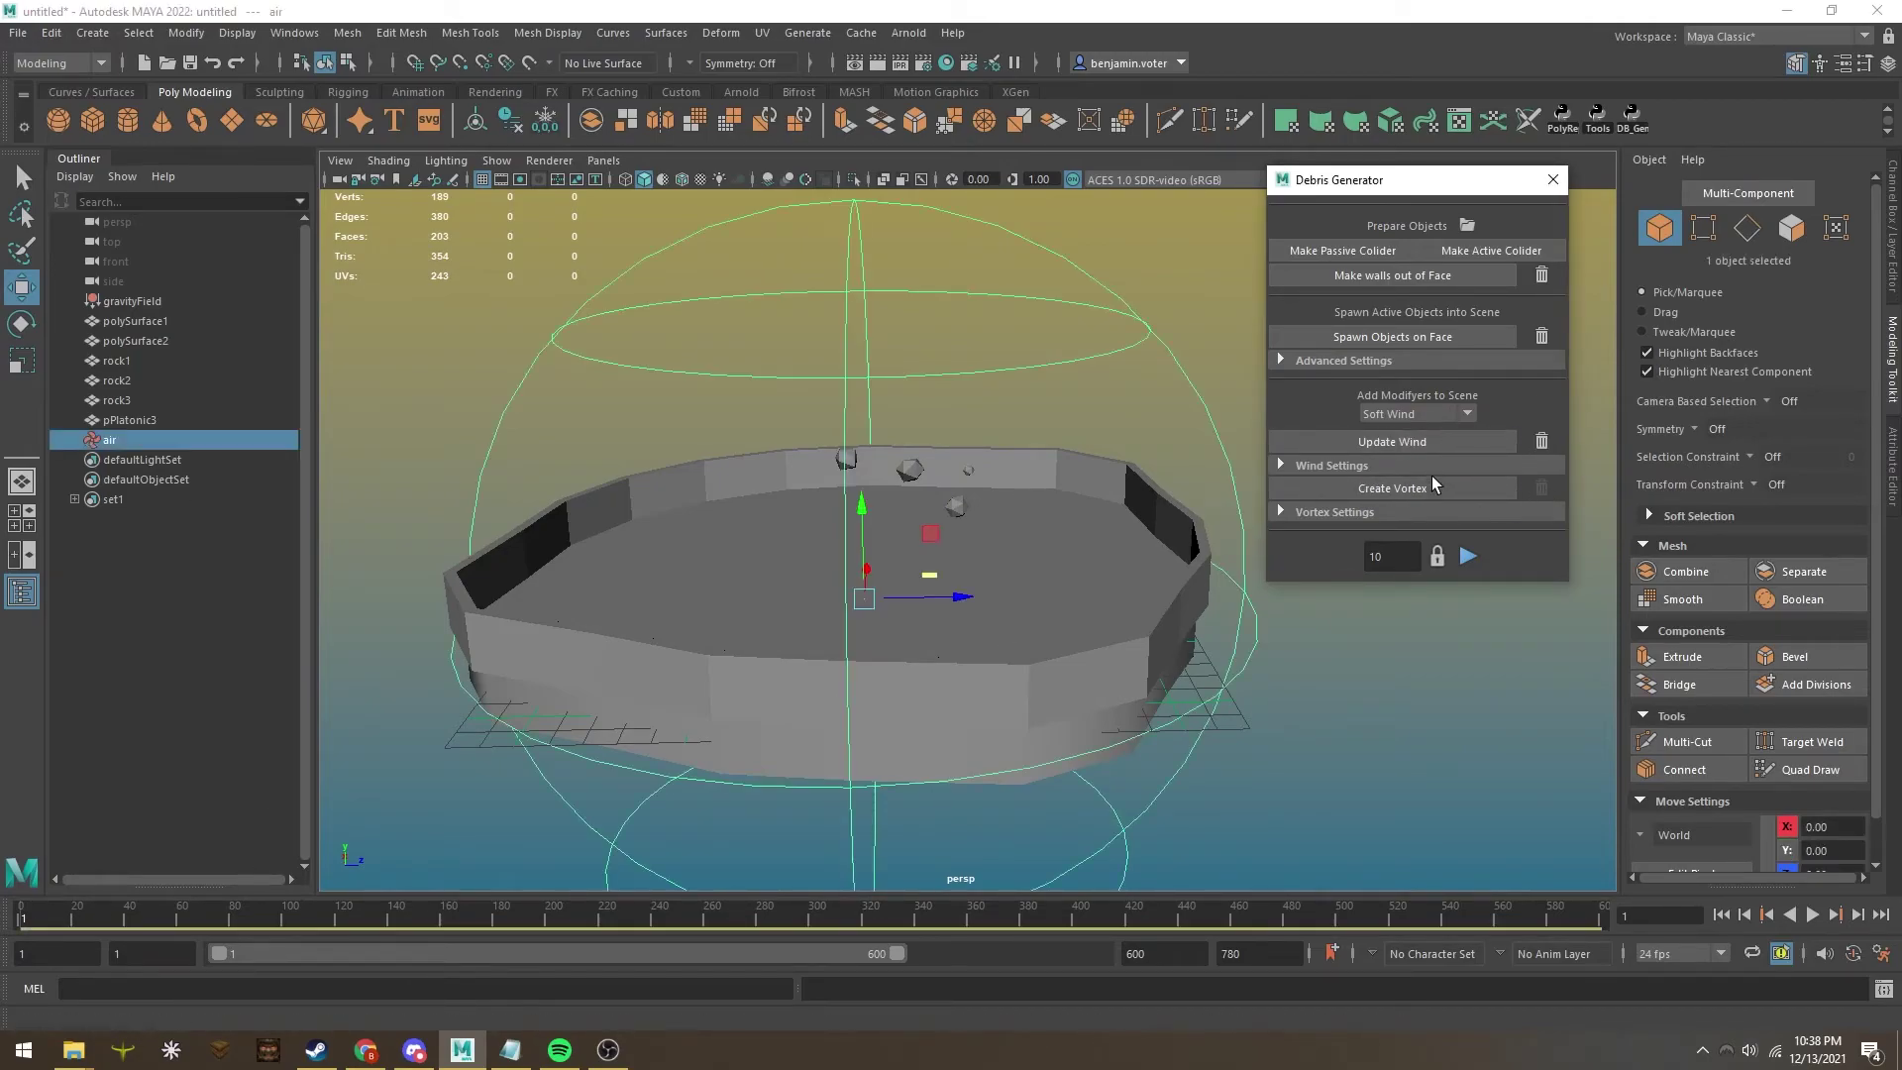
pyautogui.click(1425, 490)
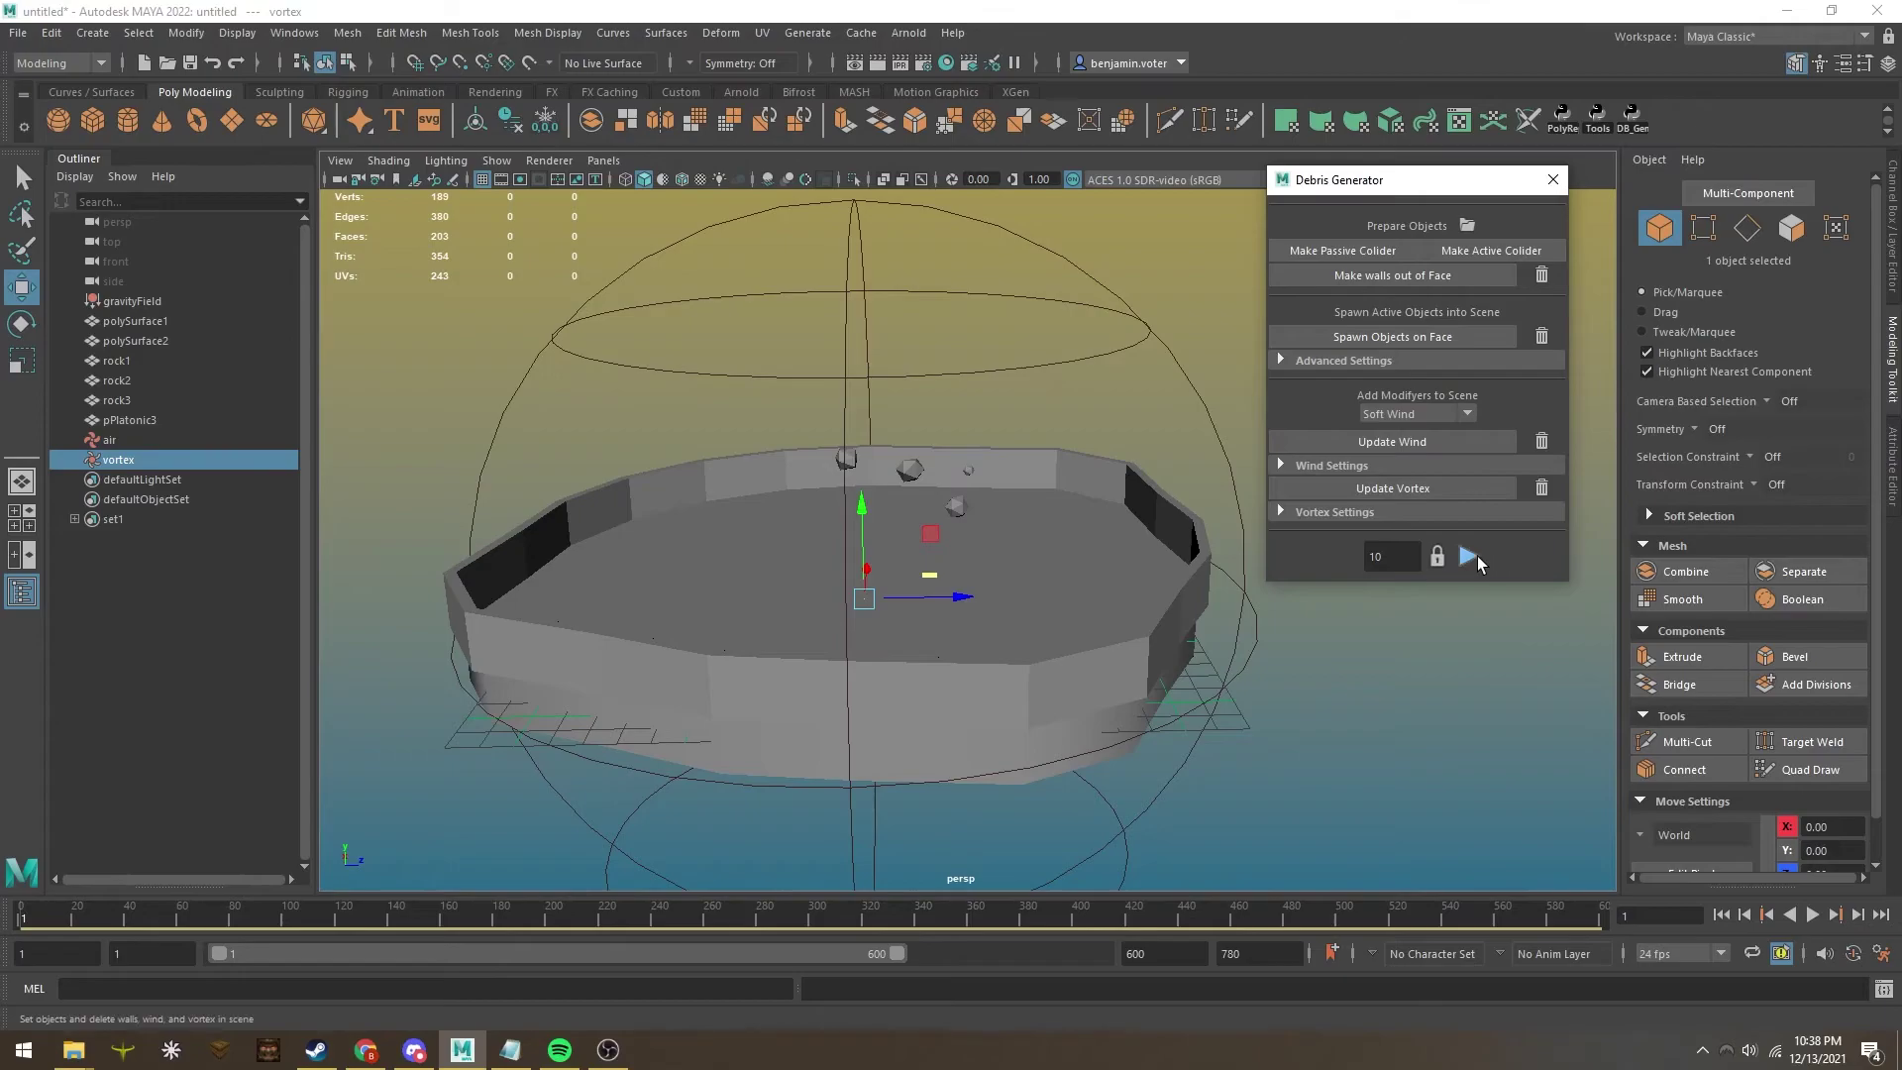
pyautogui.click(1468, 555)
pyautogui.click(1469, 558)
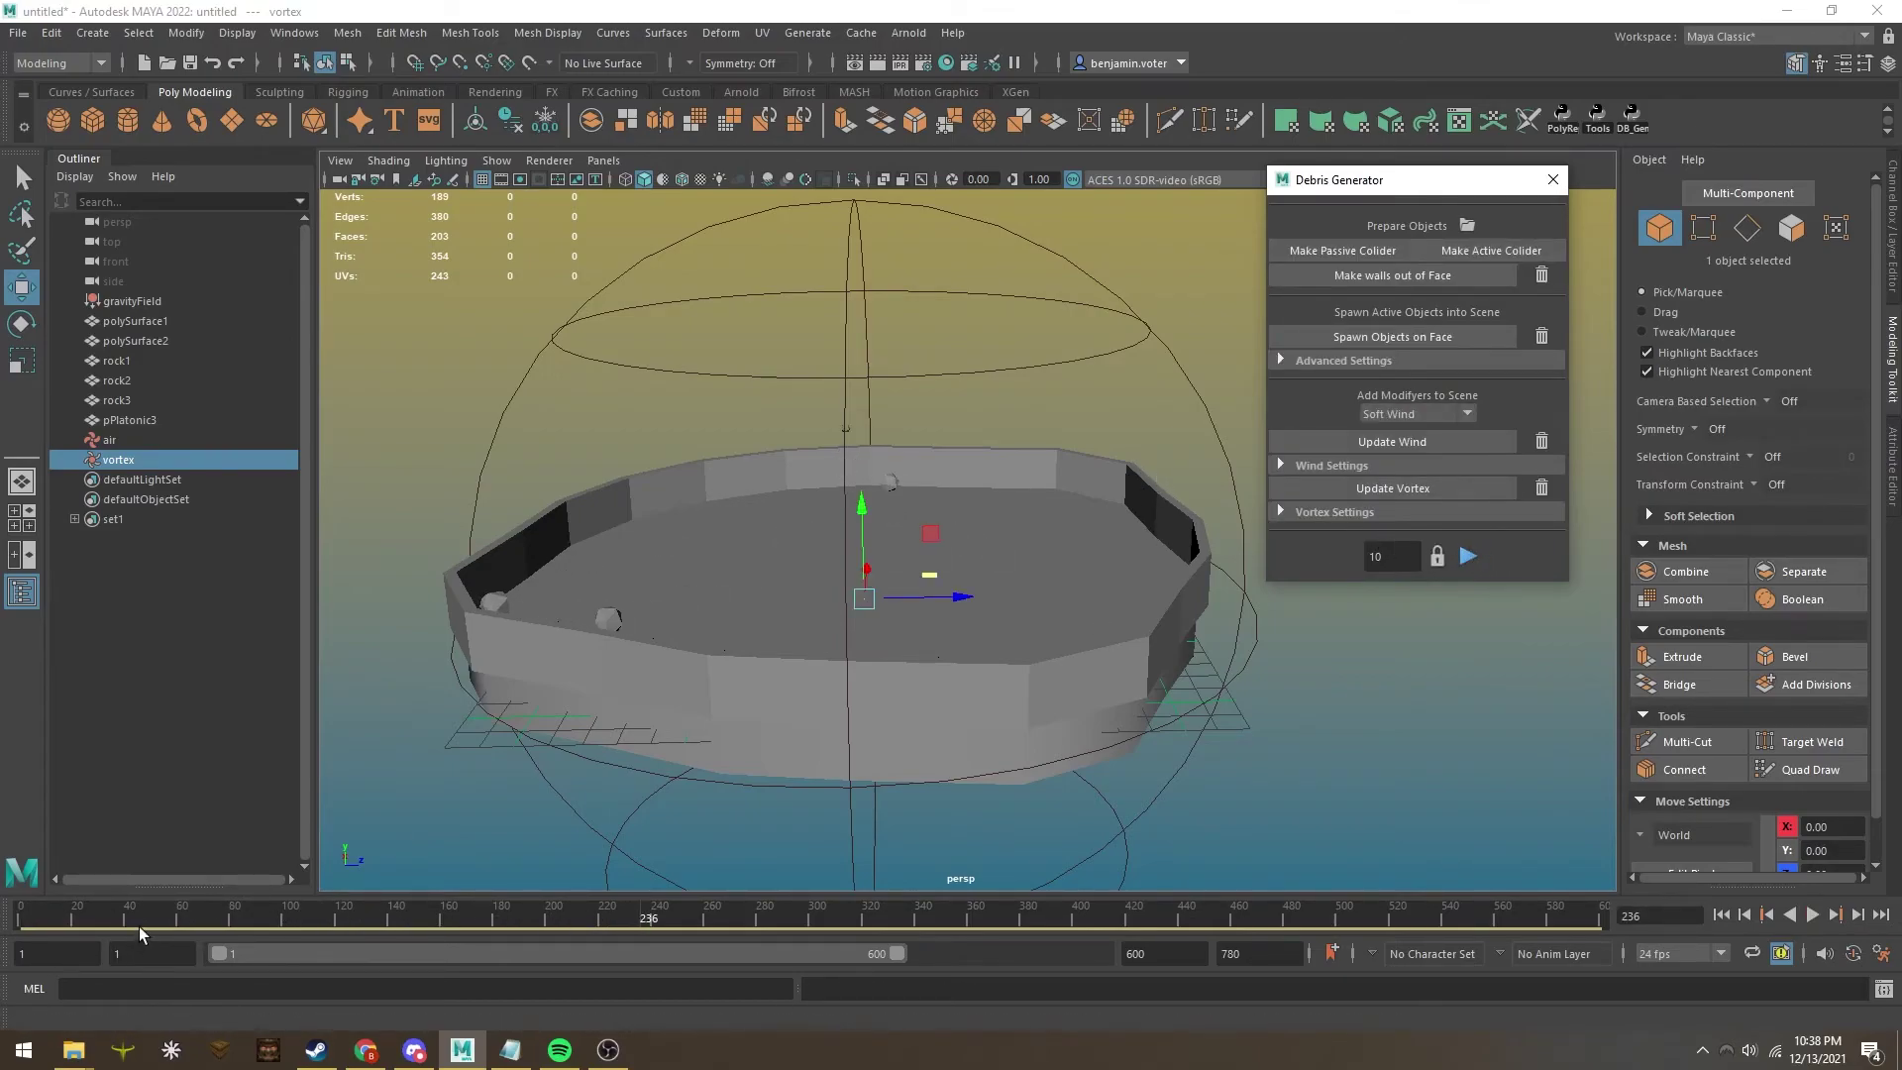
# Delete the vortex and rerun the 10-second simulation from the first frame with only the Soft Wind modifier.
pyautogui.click(14, 924)
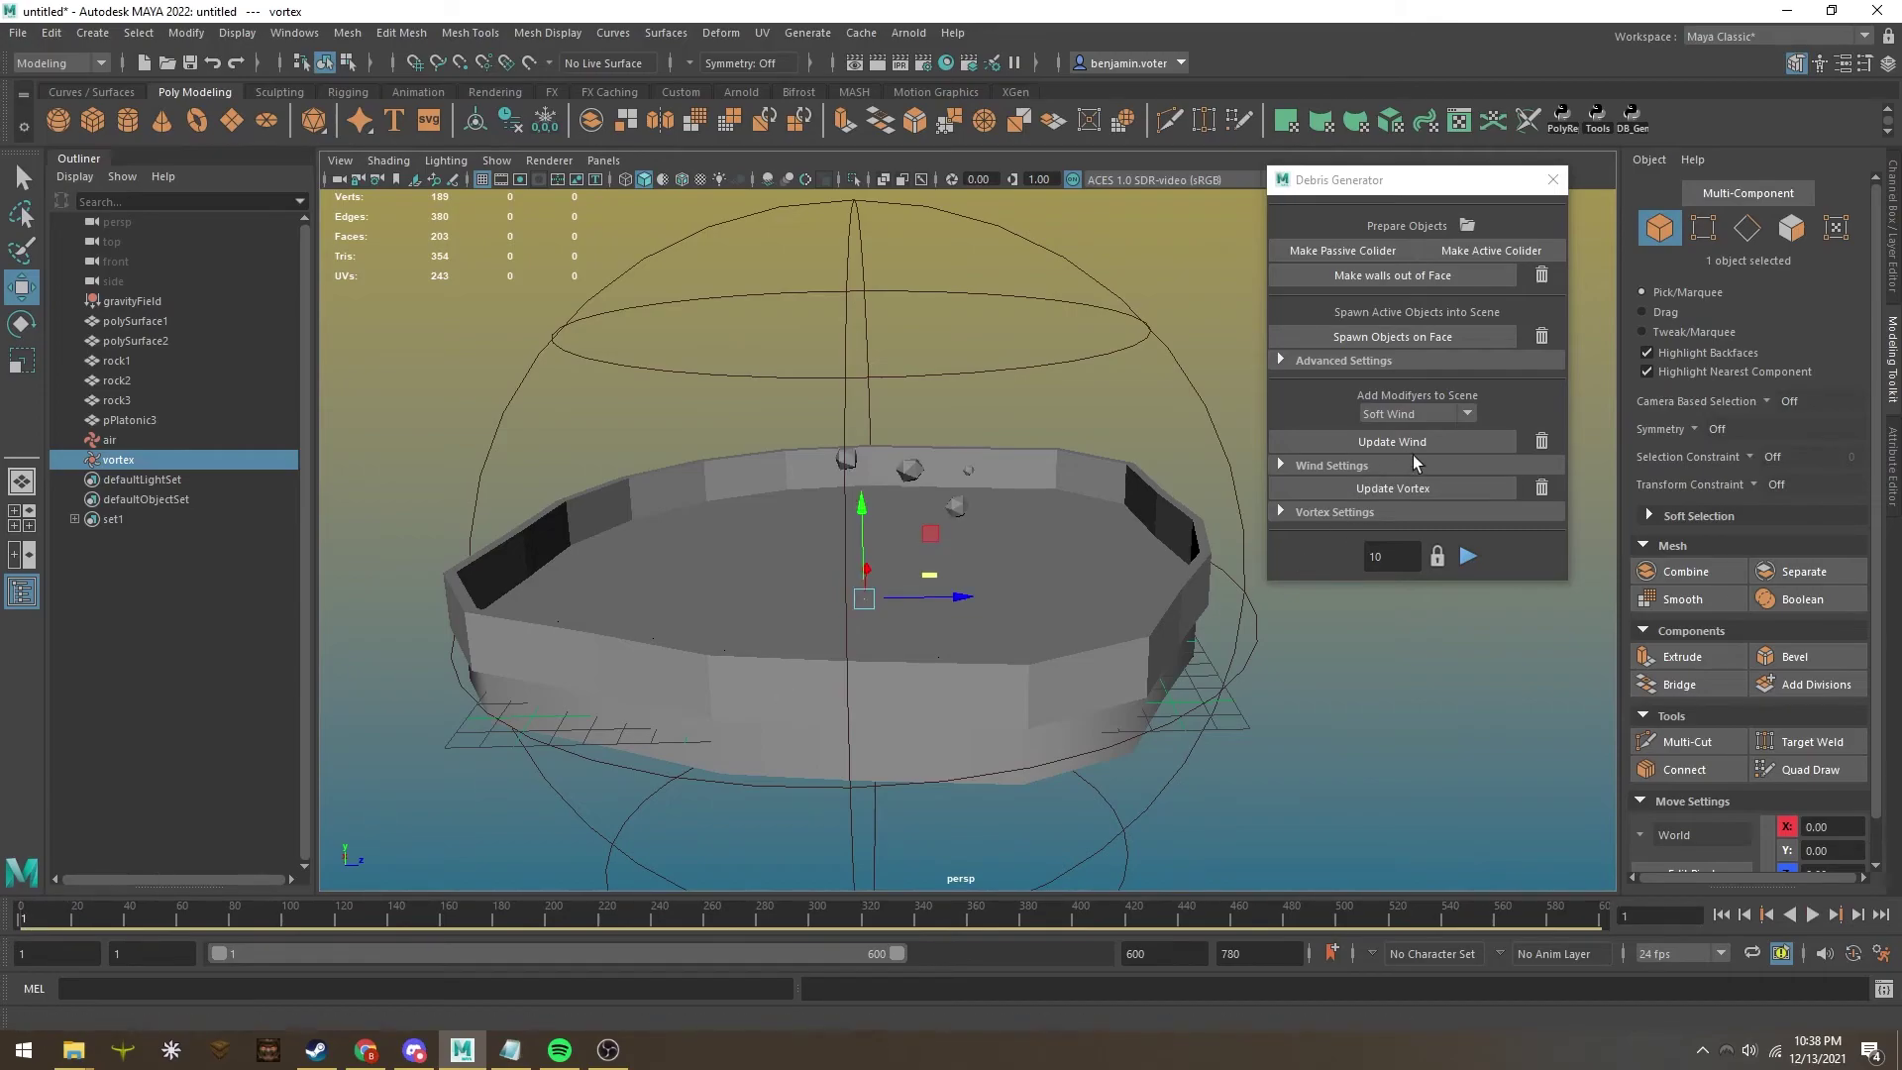
pyautogui.click(1541, 487)
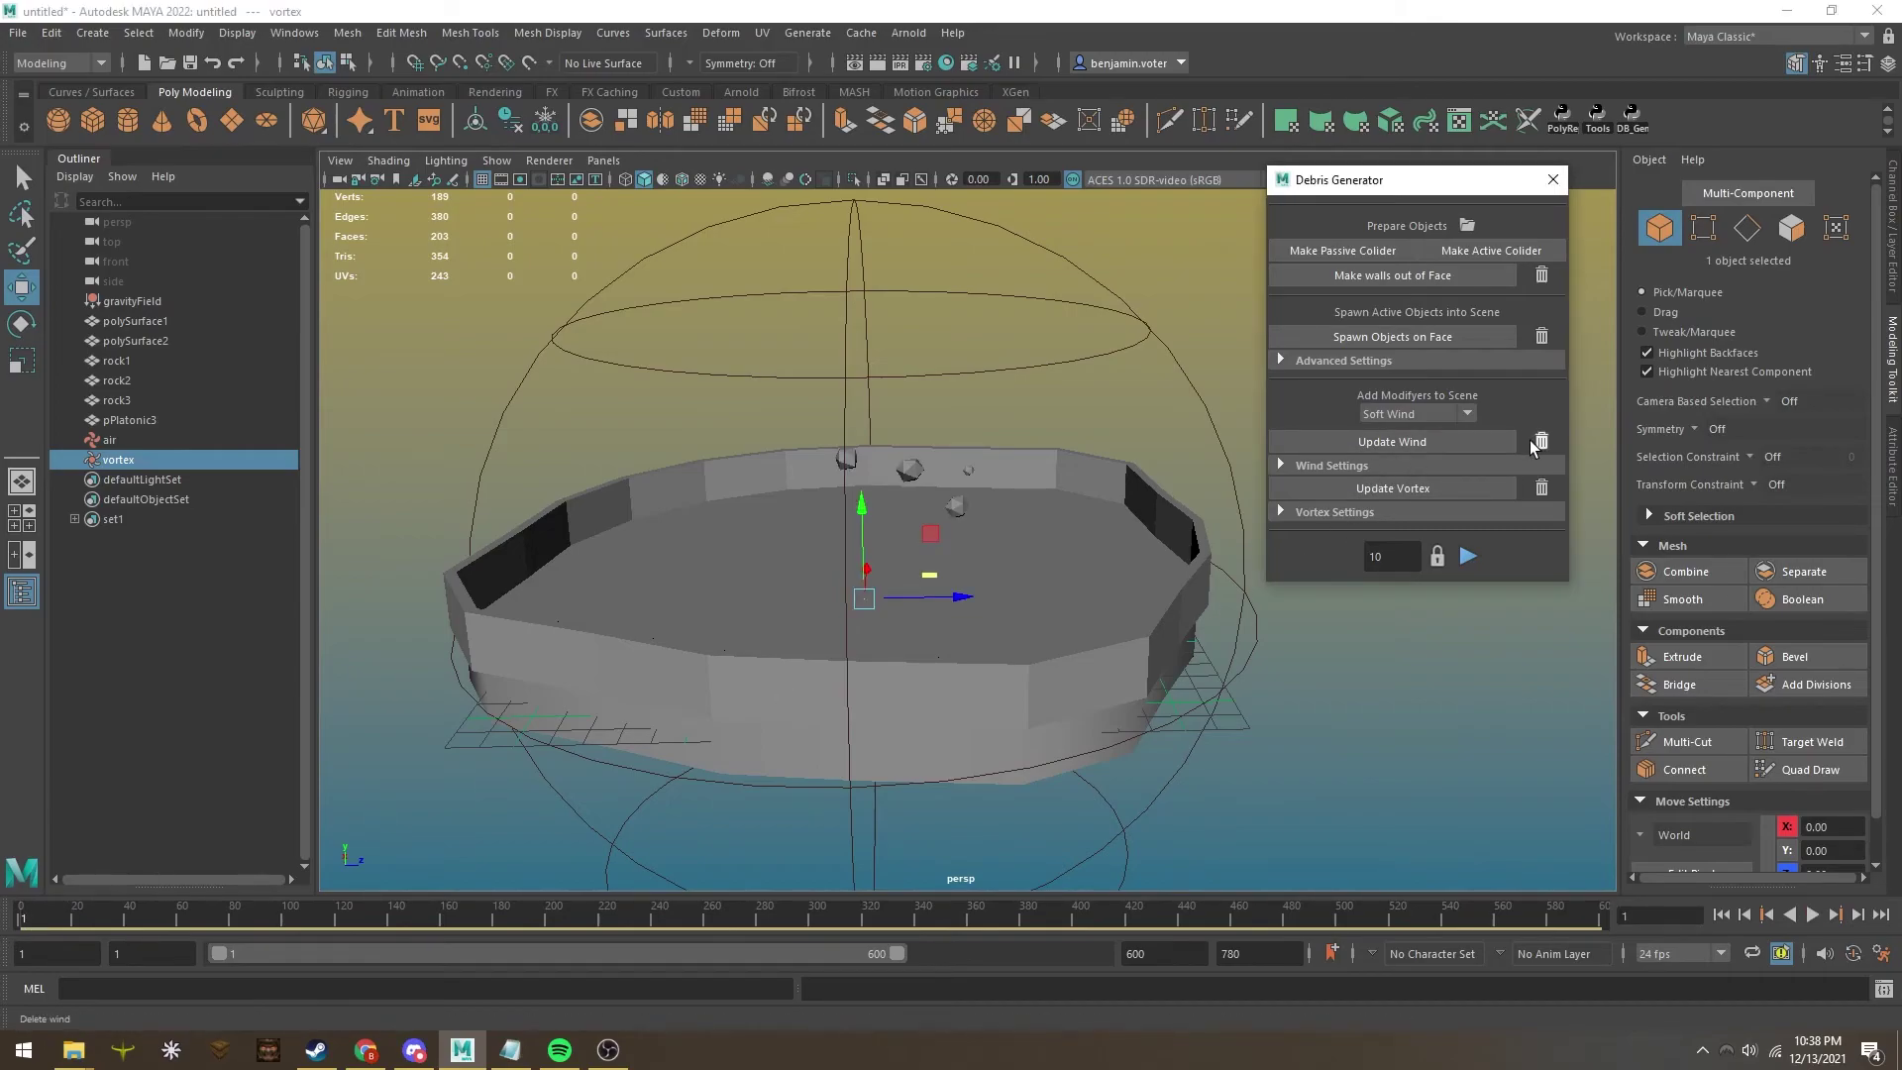
pyautogui.click(1468, 555)
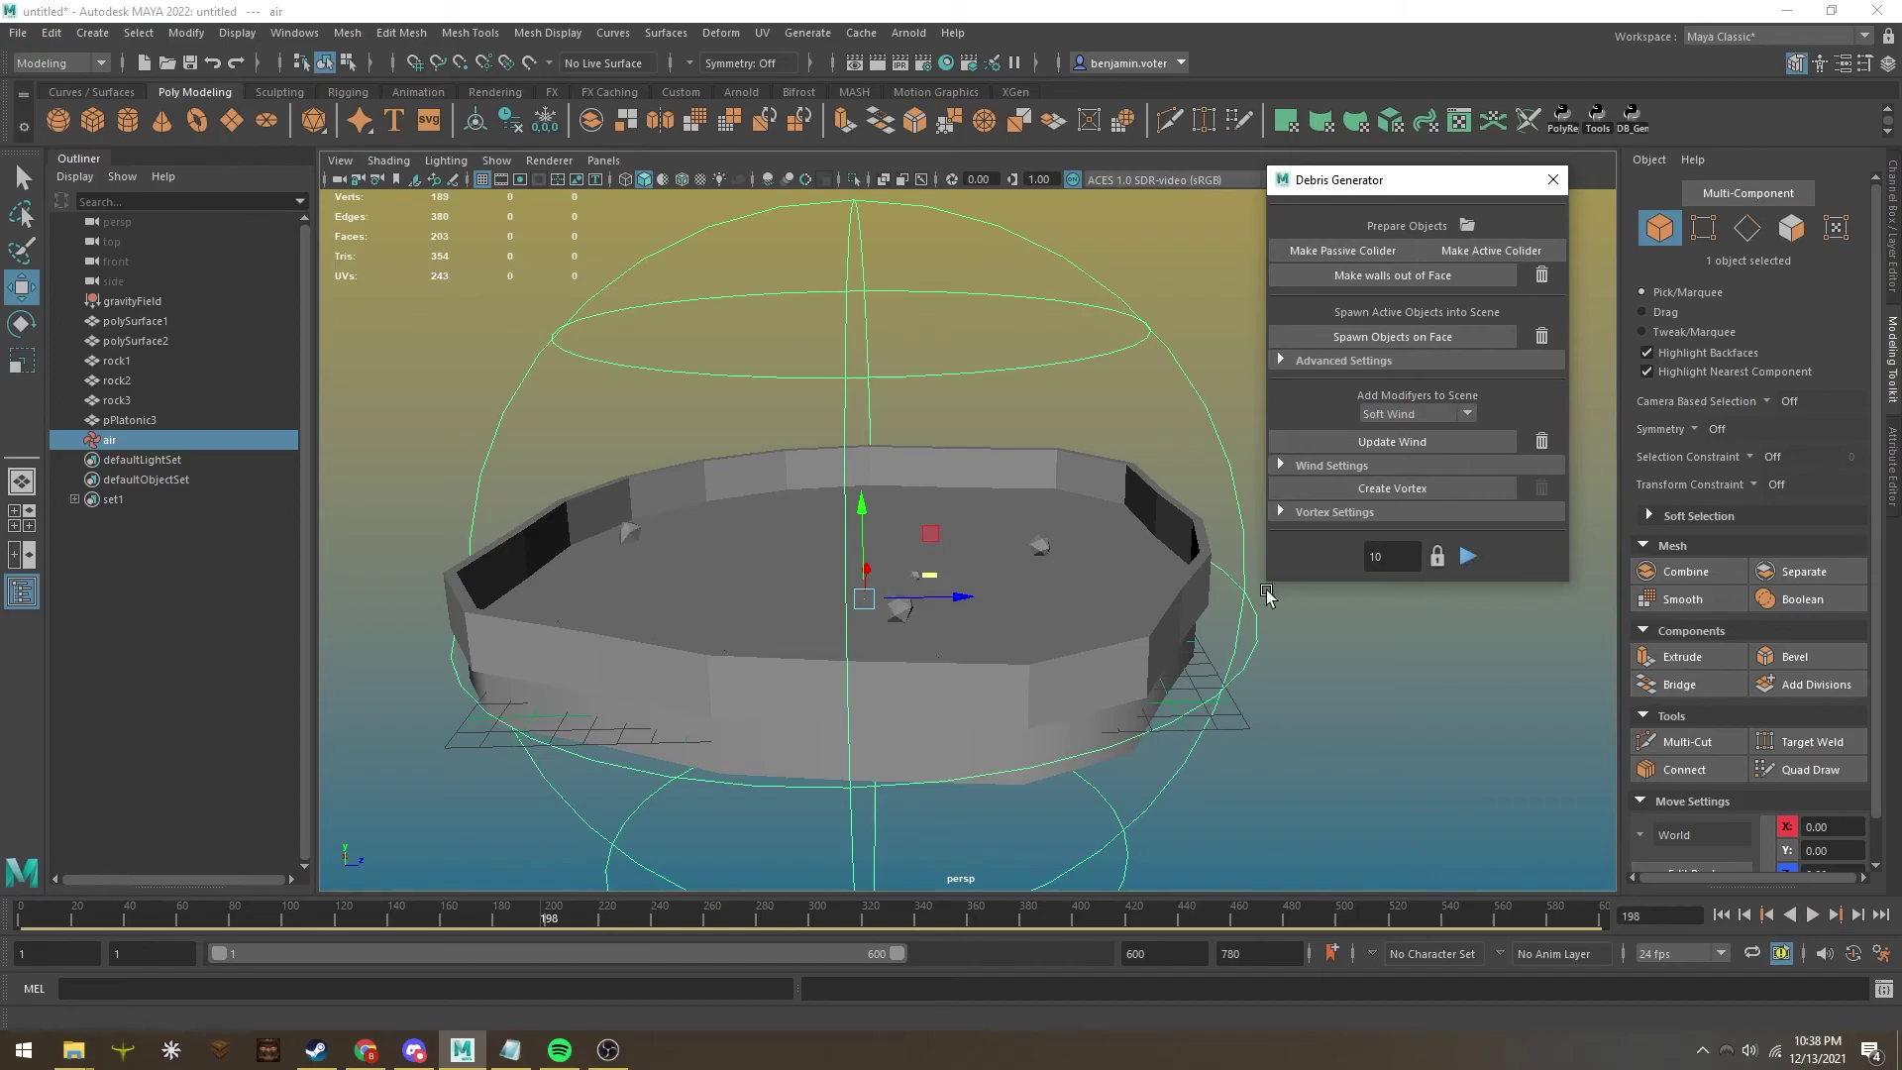
# Set the rocks in place at the current frame, deleting the walls and wind from the scene, and inspect the resulting debris layout.
pyautogui.keyDown('alt'); pyautogui.moveTo(1000, 634); pyautogui.dragTo(887, 598); pyautogui.keyUp('alt')
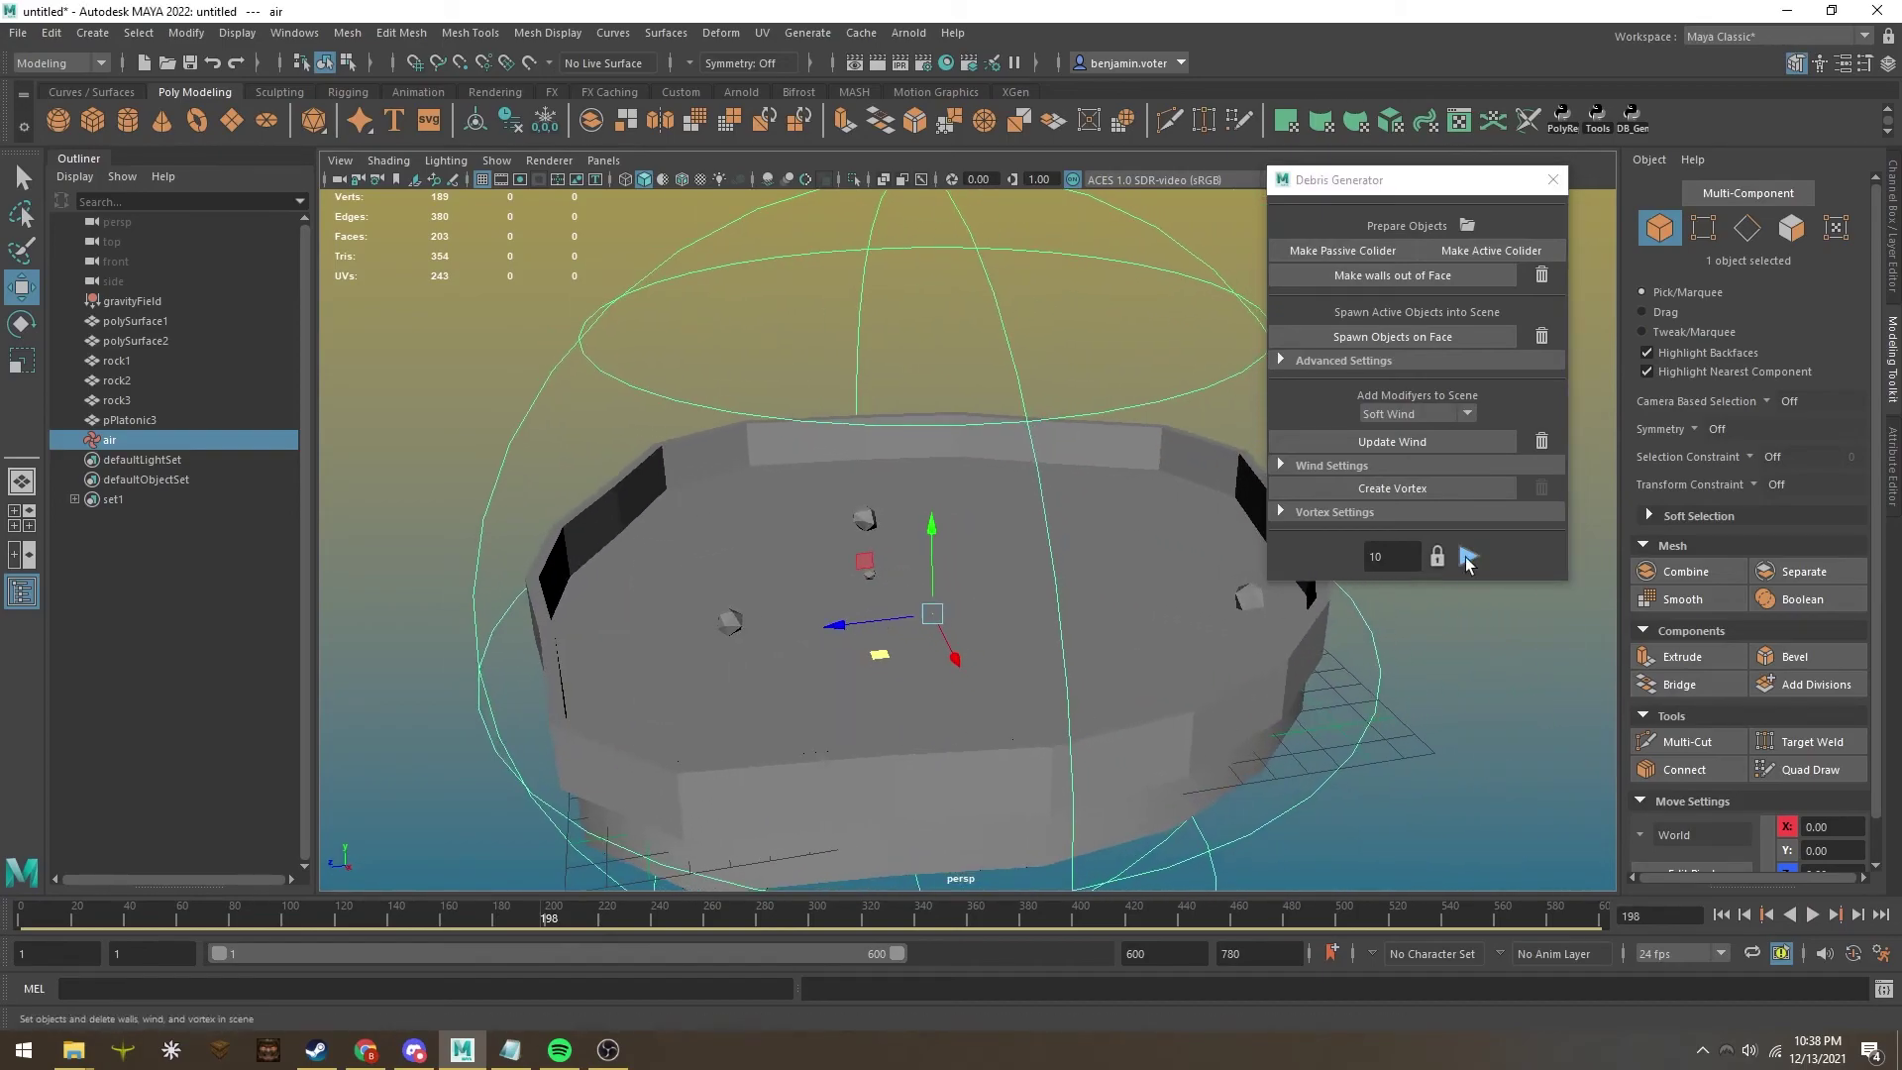
pyautogui.click(1438, 557)
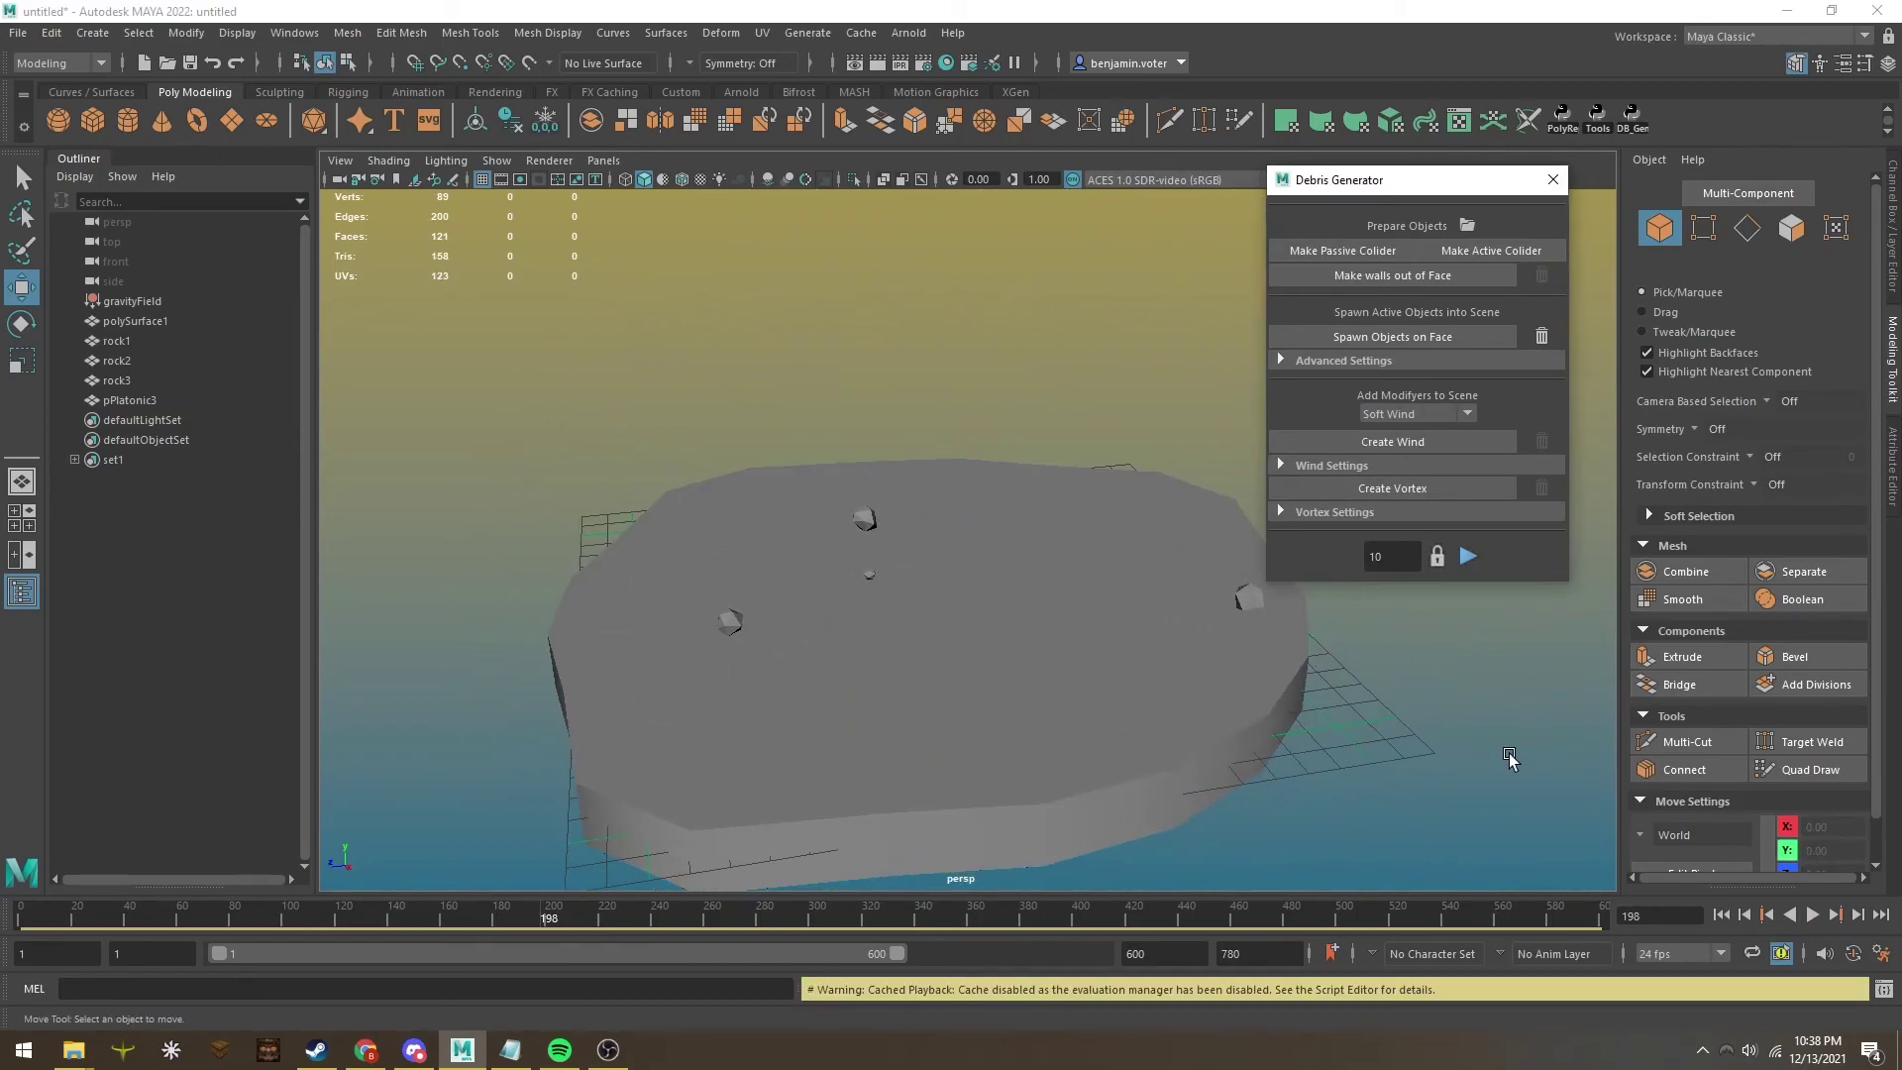
pyautogui.keyDown('alt'); pyautogui.moveTo(1510, 757); pyautogui.dragTo(1353, 702); pyautogui.keyUp('alt')
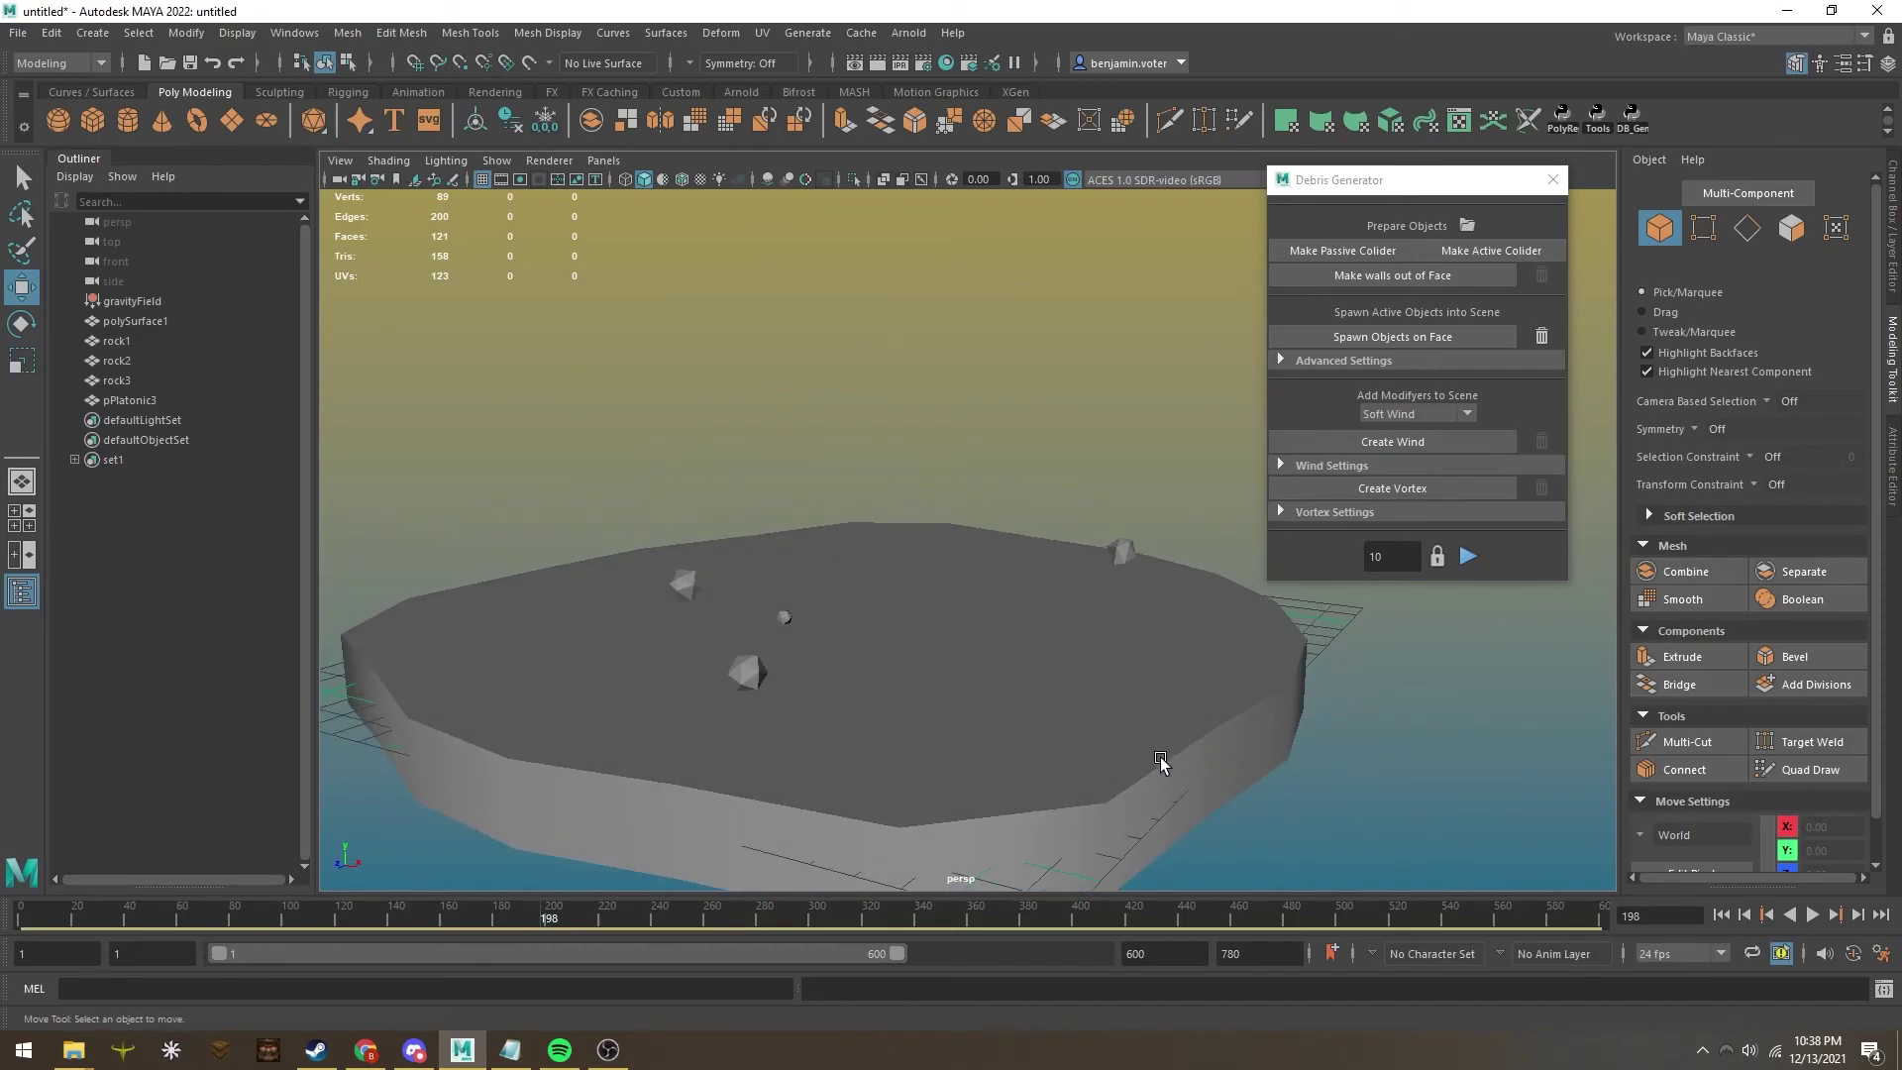
pyautogui.scroll(-4, 506, 694)
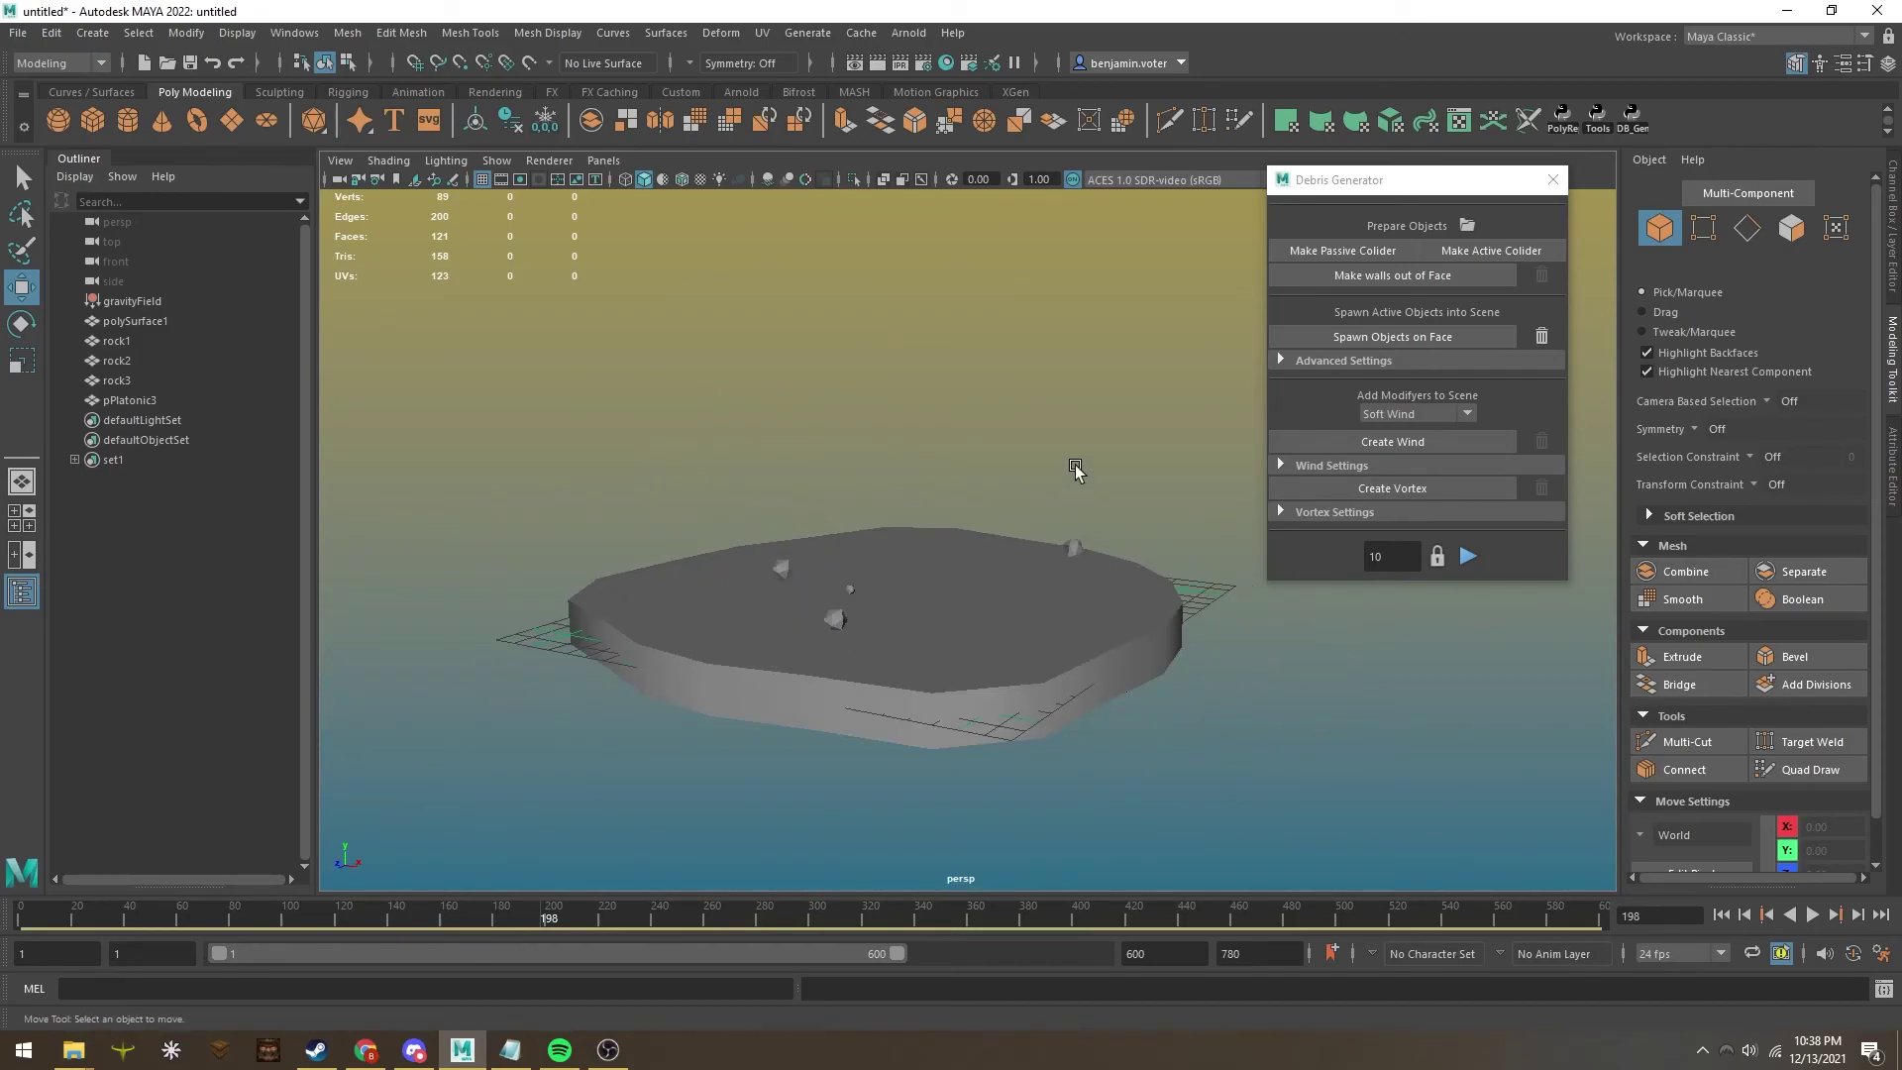
pyautogui.keyDown('alt'); pyautogui.moveTo(1075, 467); pyautogui.dragTo(1456, 527); pyautogui.keyUp('alt')
pyautogui.keyDown('alt'); pyautogui.moveTo(963, 624); pyautogui.dragTo(933, 622, button='middle'); pyautogui.keyUp('alt')
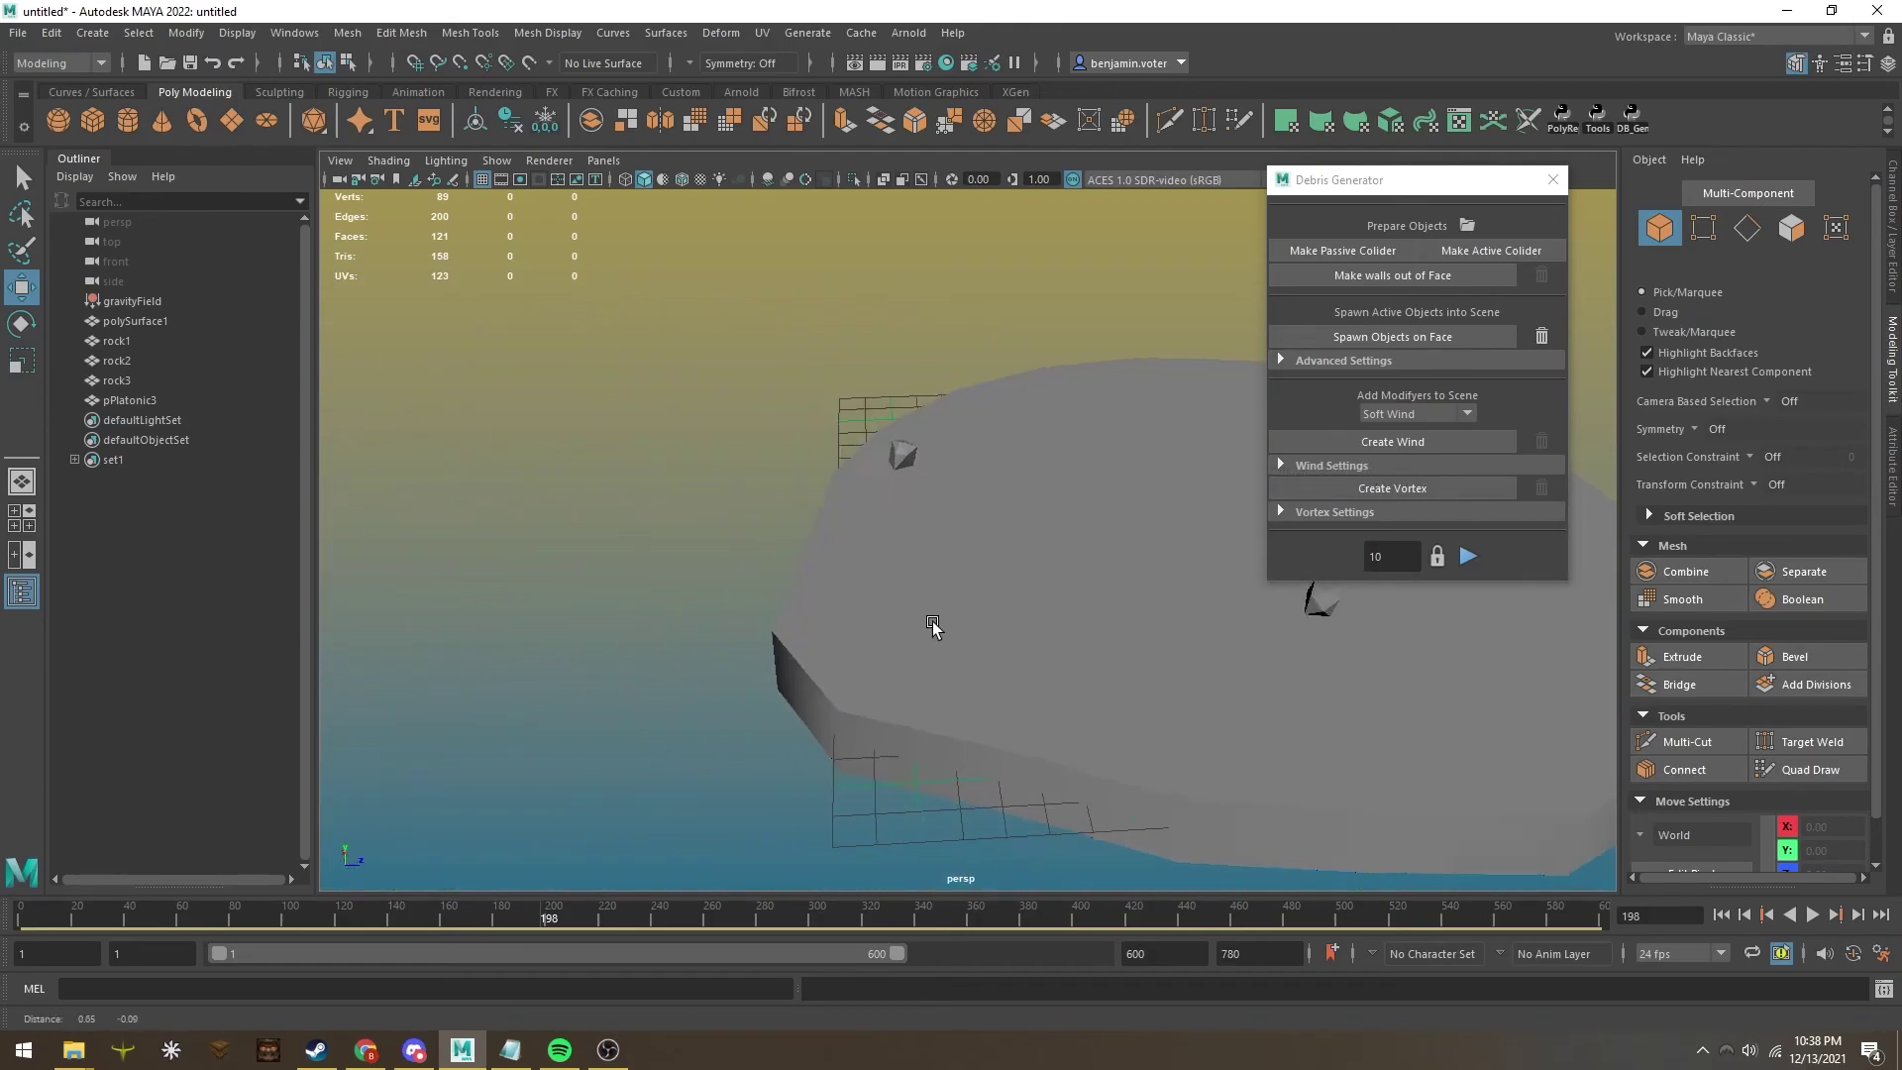
pyautogui.keyDown('alt'); pyautogui.moveTo(932, 624); pyautogui.dragTo(687, 679, button='right'); pyautogui.keyUp('alt')
pyautogui.keyDown('alt'); pyautogui.moveTo(687, 679); pyautogui.dragTo(802, 650); pyautogui.keyUp('alt')
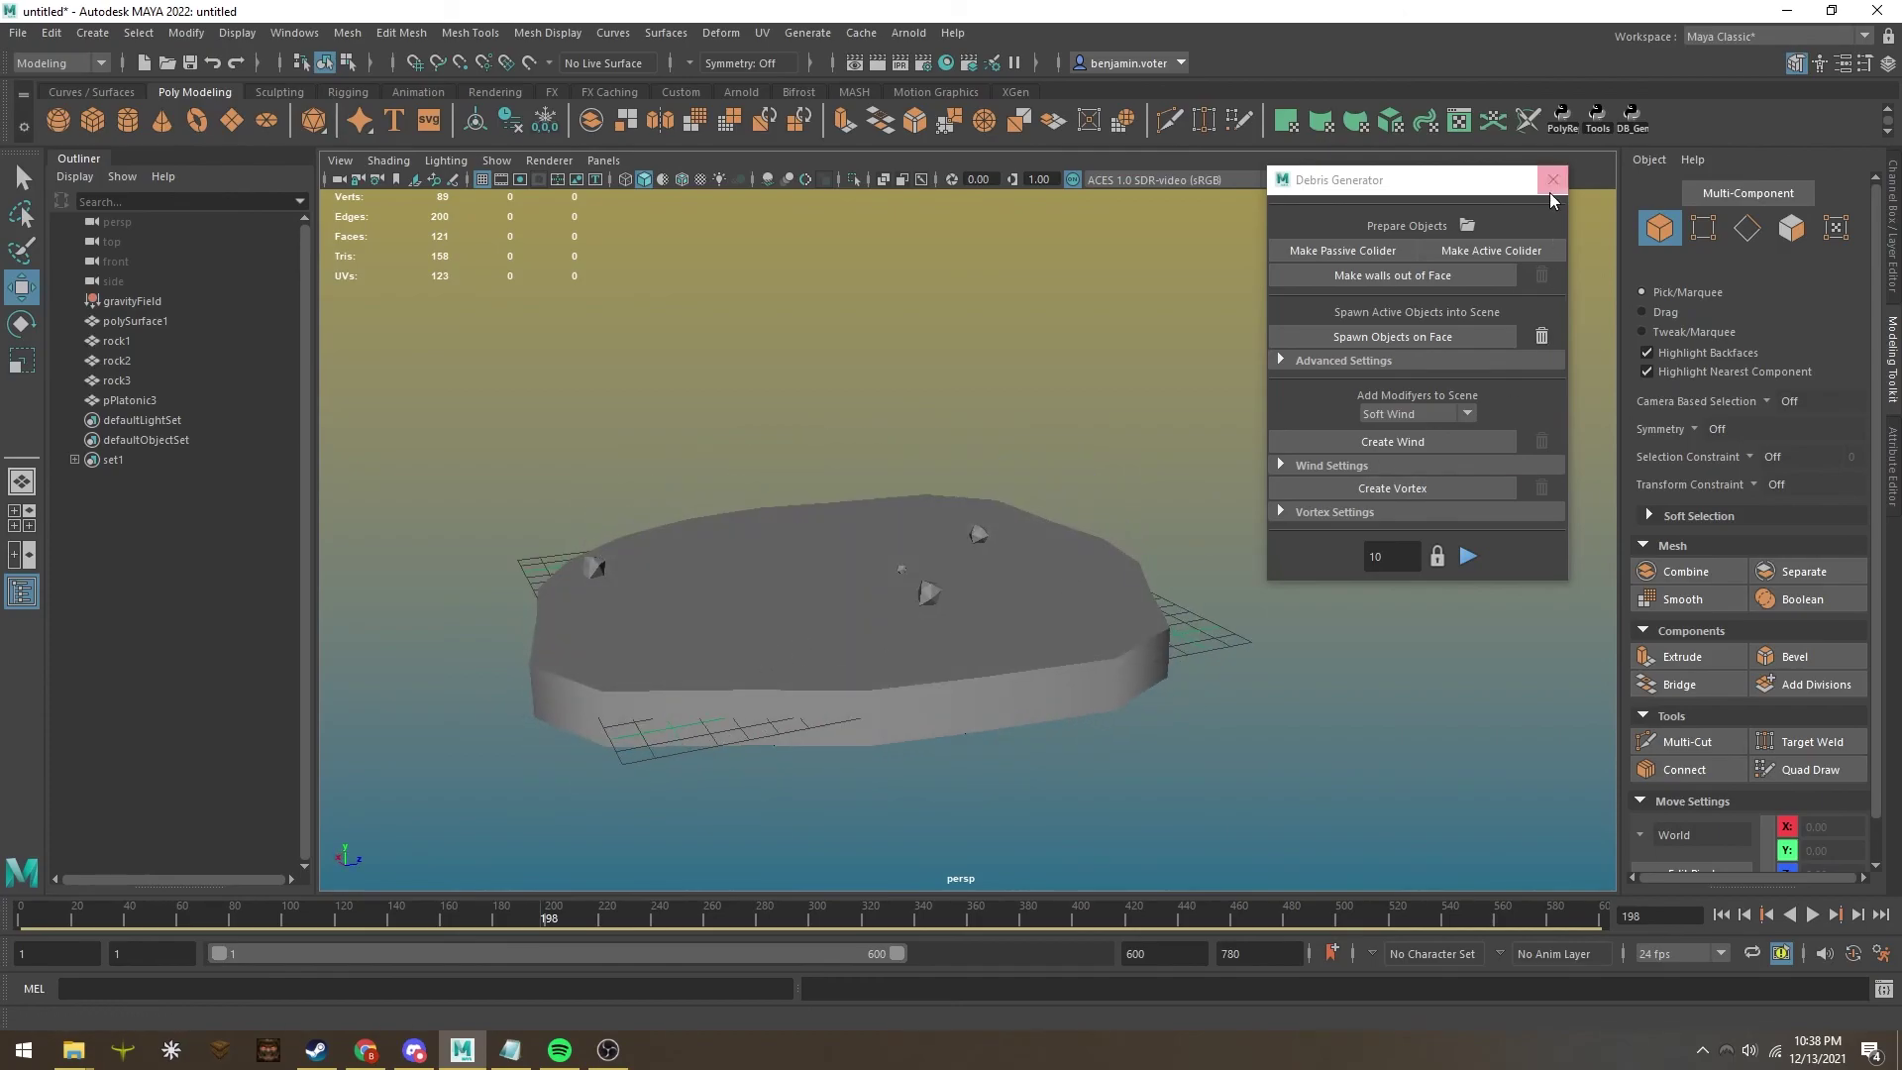